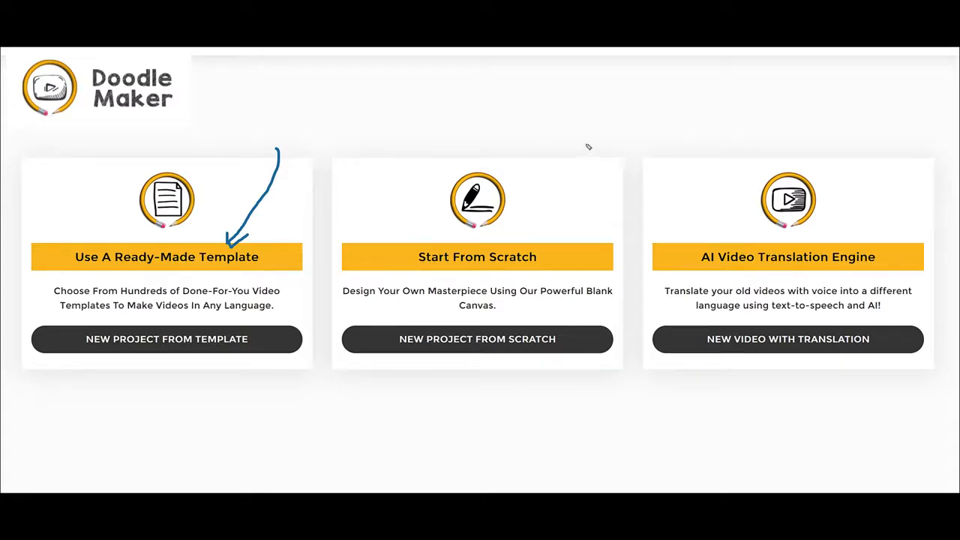
drag(570, 137, 576, 177)
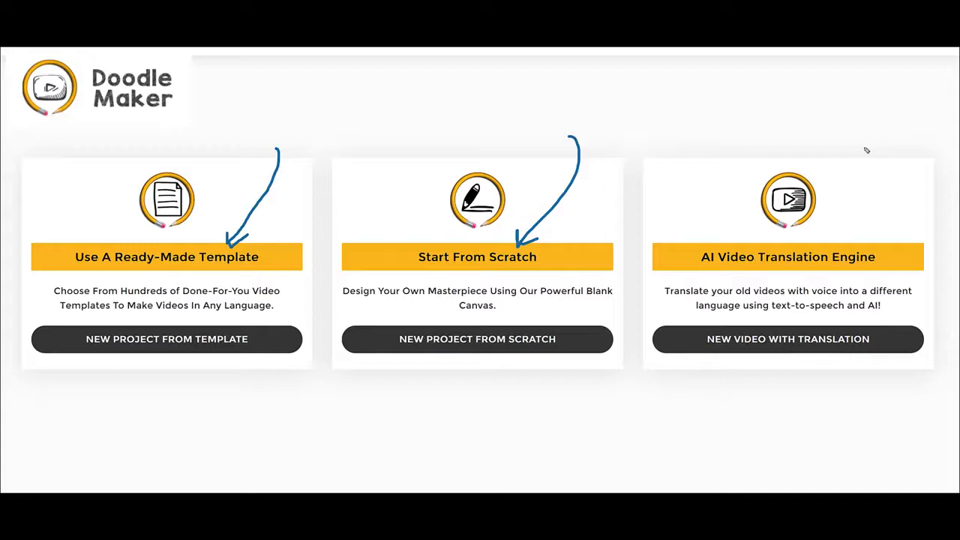
mouse_move(866, 150)
mouse_down()
mouse_move(841, 240)
mouse_move(858, 223)
mouse_up()
key(e)
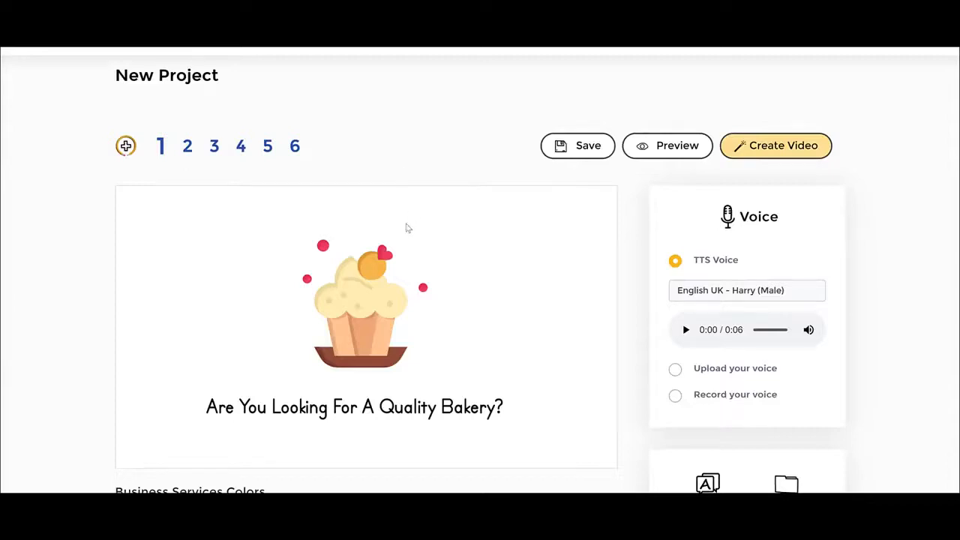
Step: Preview the bakery project's first slide and play part of the plumbing sample video
click(655, 153)
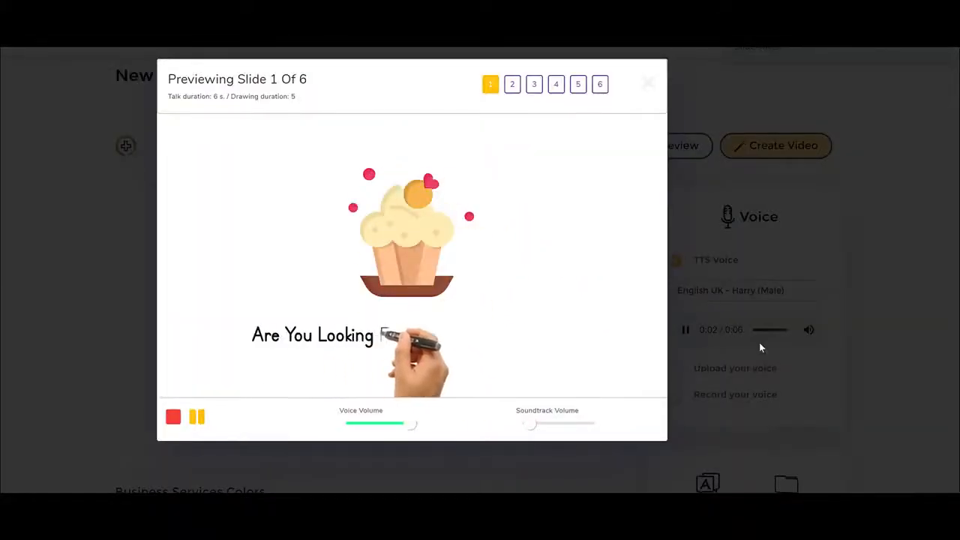
click(685, 203)
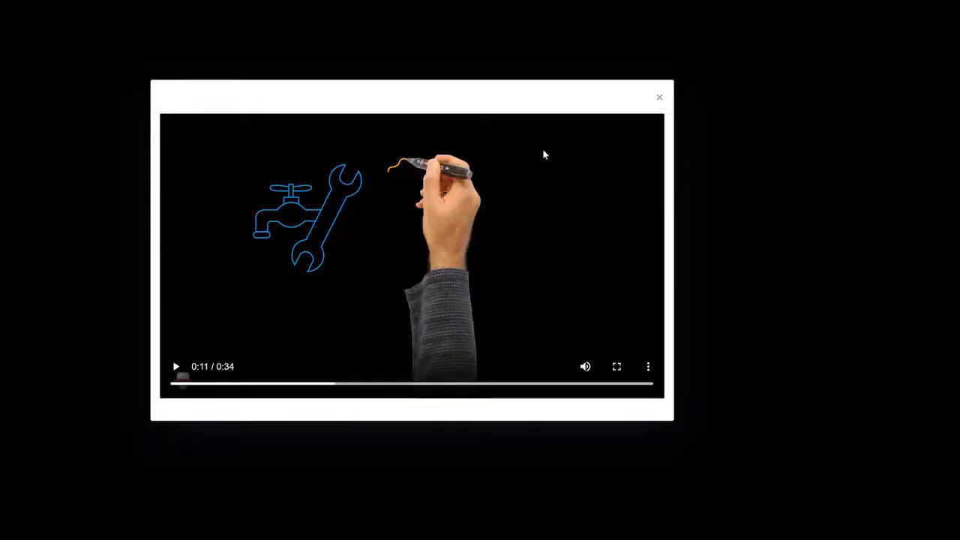
click(176, 368)
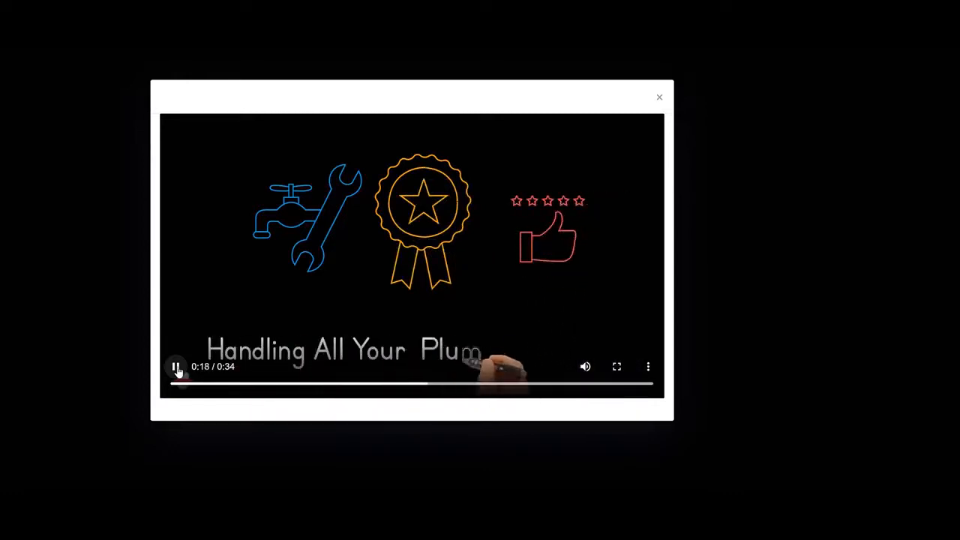
click(176, 369)
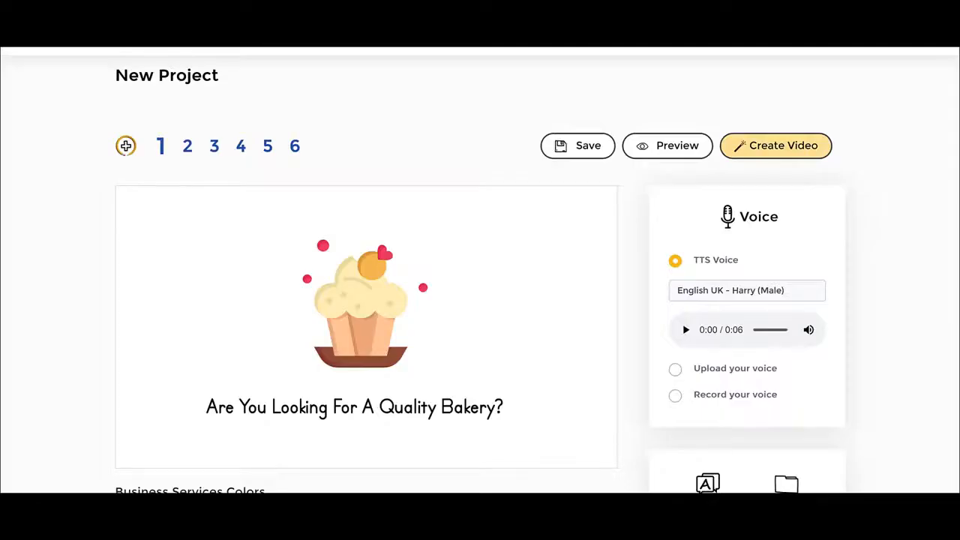
Step: Open the Assets collection in the Library and browse the available shapes
scroll(849, 208, down, 1)
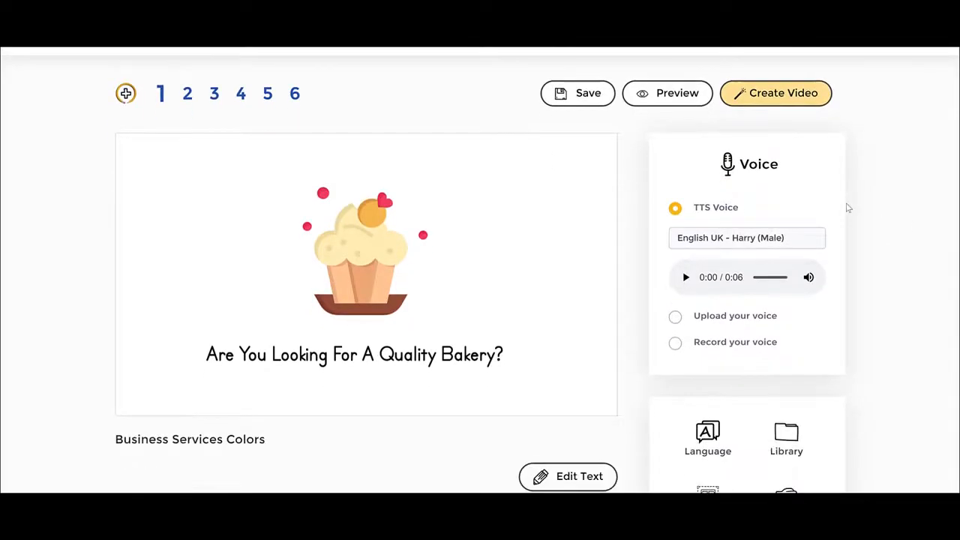
scroll(779, 268, down, 1)
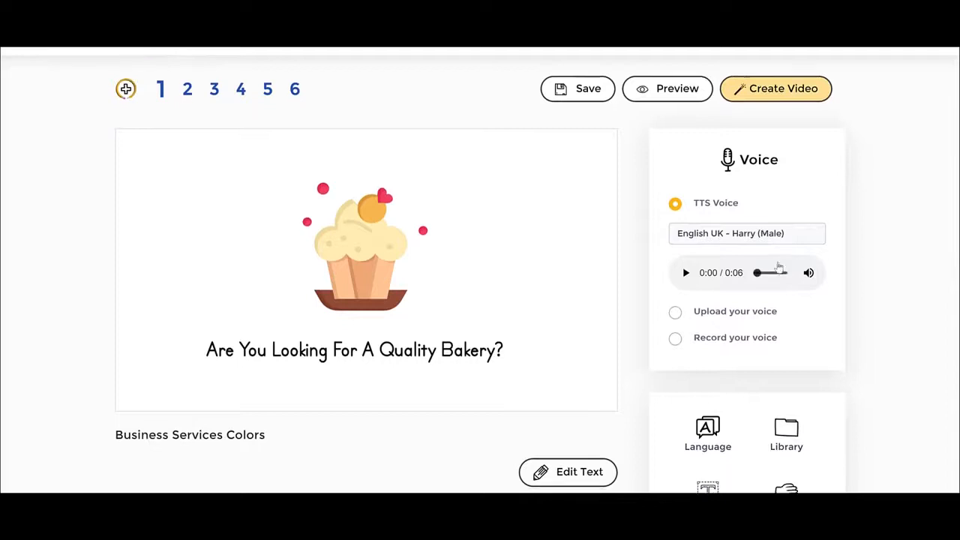
scroll(779, 268, down, 2)
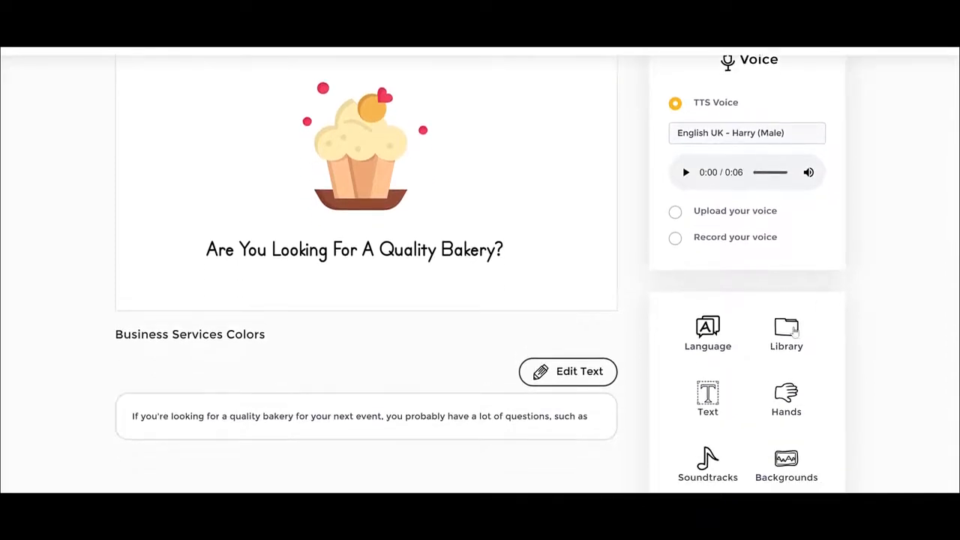
click(789, 329)
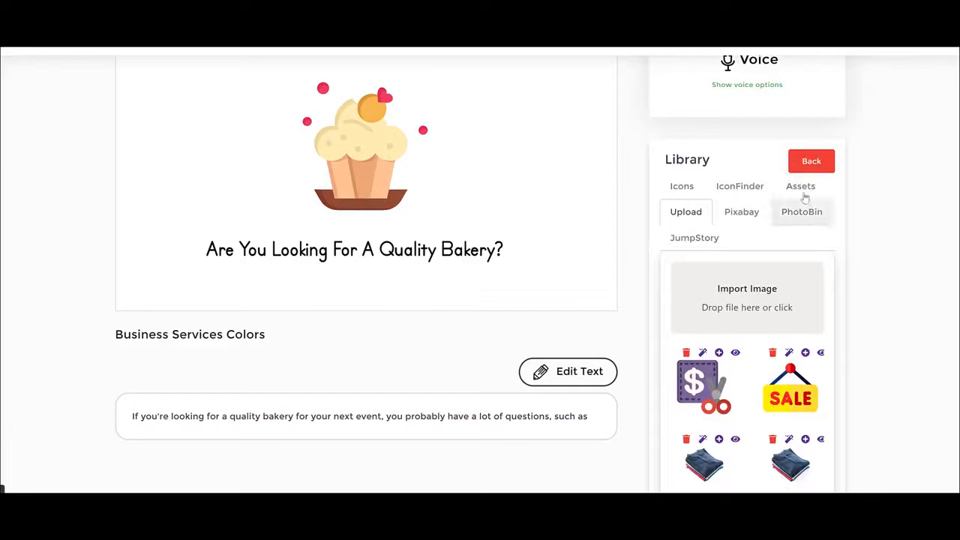
click(805, 197)
scroll(791, 334, down, 3)
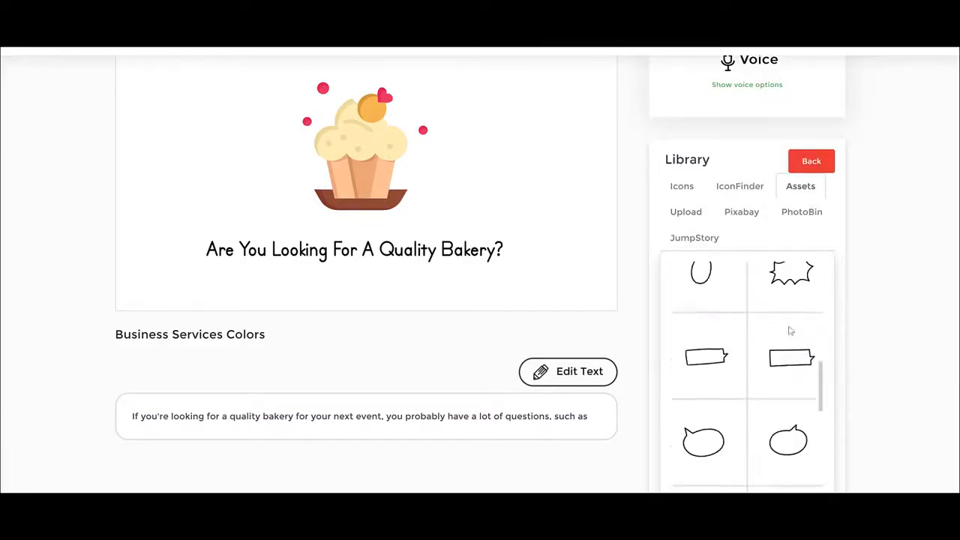
Step: Include Chars and Color in the asset filter and browse the coloured cartoon characters
scroll(791, 331, up, 5)
click(752, 329)
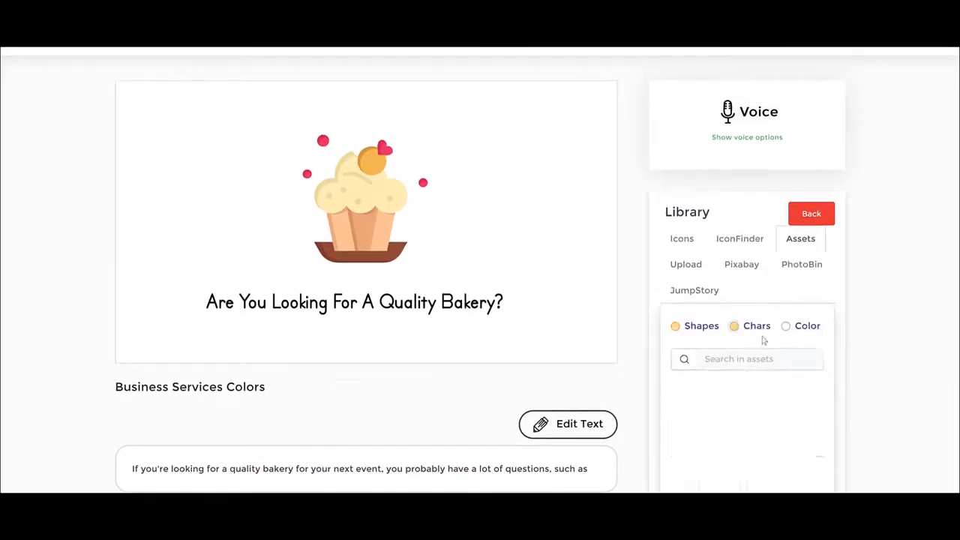
click(808, 328)
scroll(807, 361, down, 6)
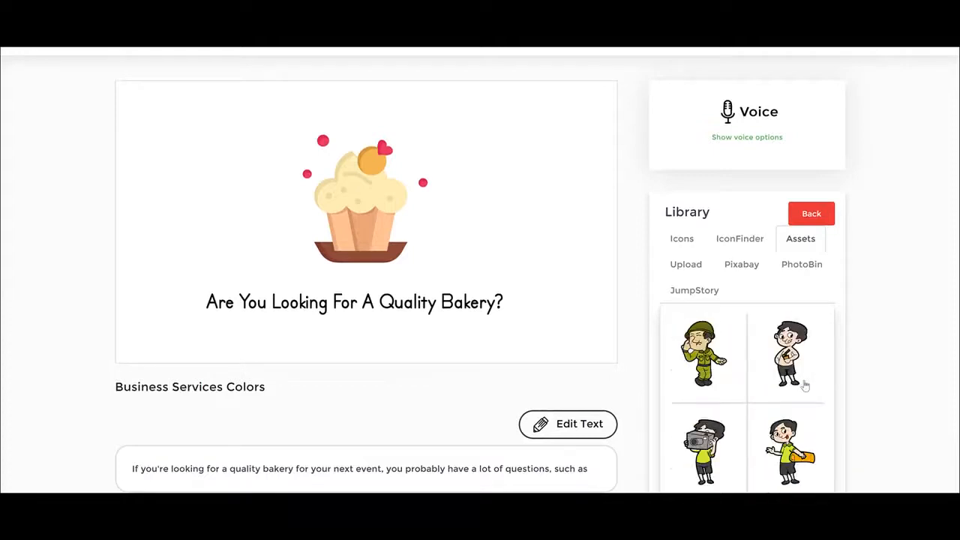
scroll(805, 385, down, 5)
scroll(794, 351, up, 2)
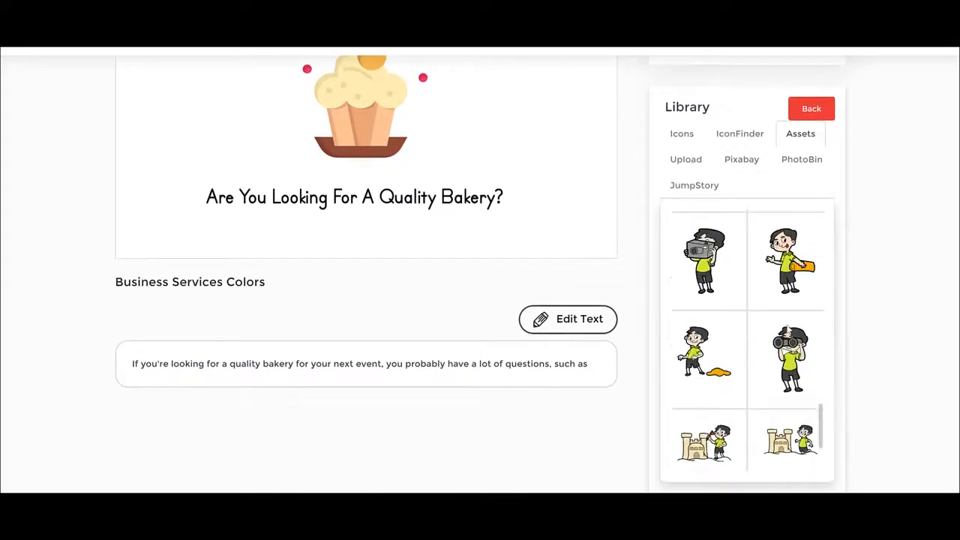
scroll(788, 328, up, 5)
scroll(789, 330, down, 8)
scroll(787, 328, up, 5)
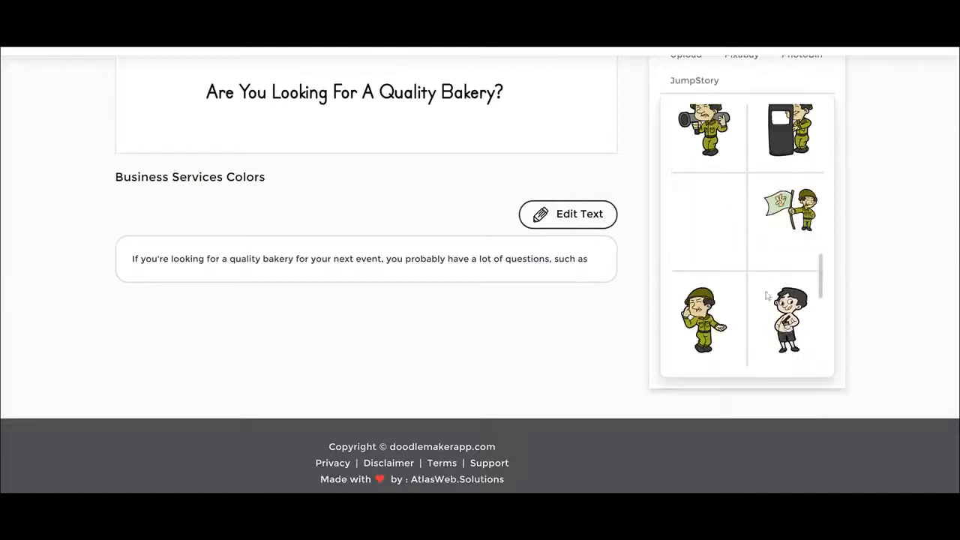
scroll(768, 296, up, 2)
scroll(911, 263, up, 3)
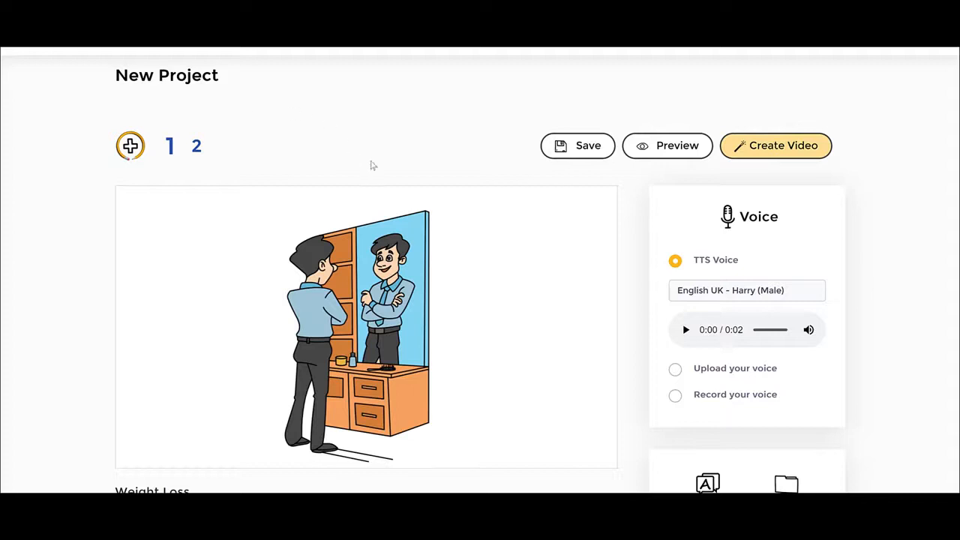
Step: Move the image of the man at the mirror toward the left side of the Weight Loss slide and deselect it
drag(391, 279, 317, 279)
click(567, 283)
Step: Search the JumpStory image library for "shop"
scroll(648, 279, down, 3)
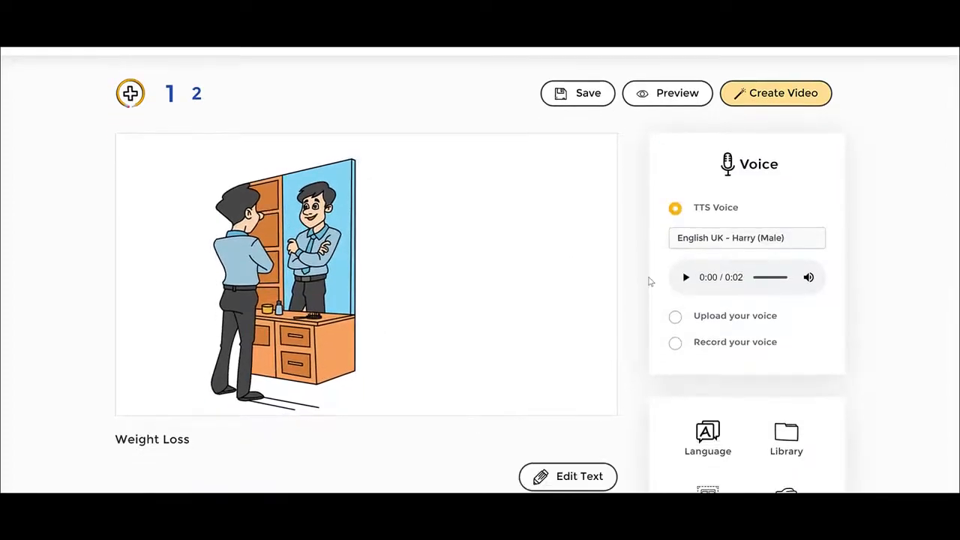
click(784, 383)
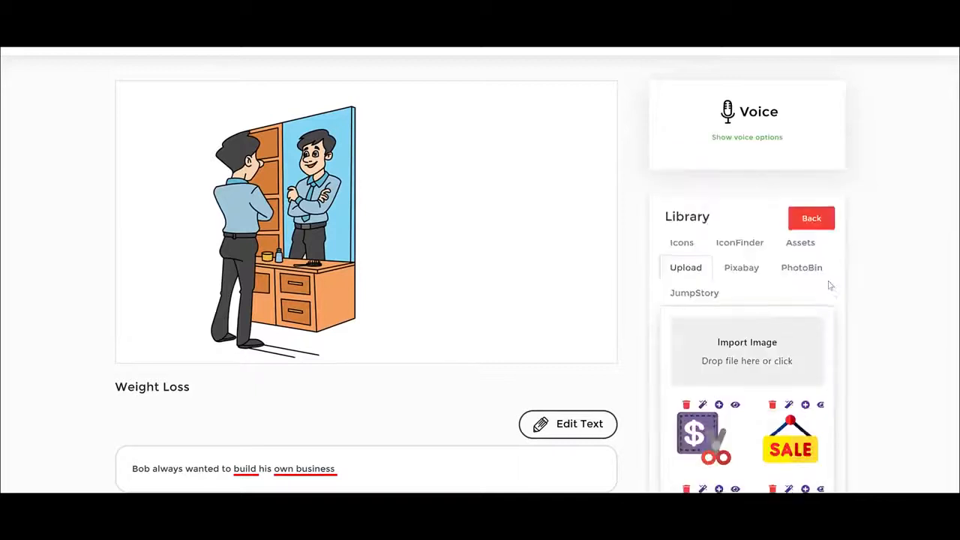
click(718, 293)
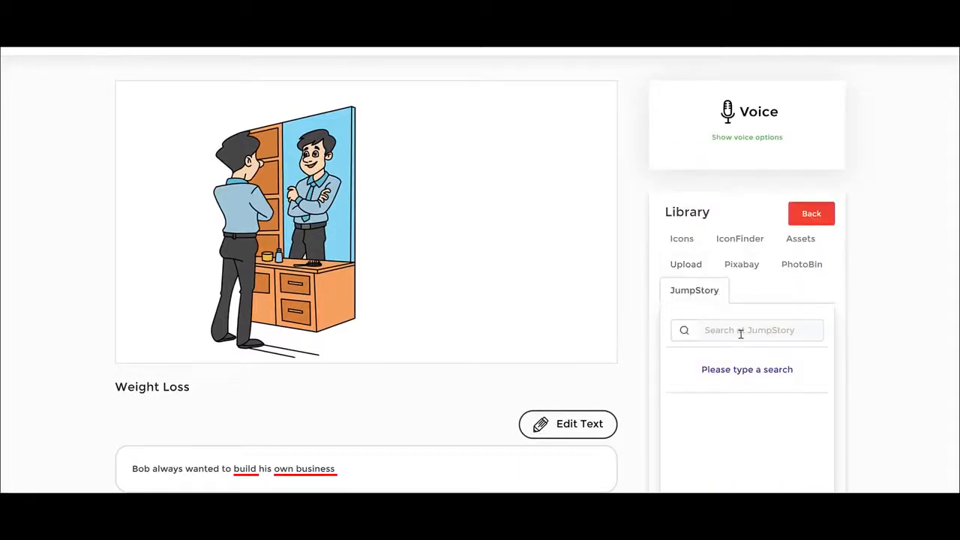
click(741, 333)
text(shop)
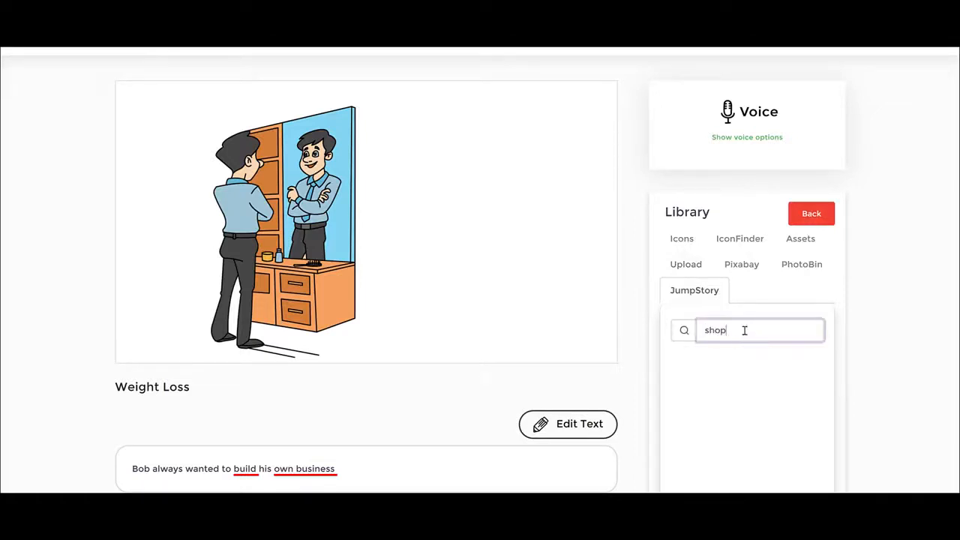
key(Return)
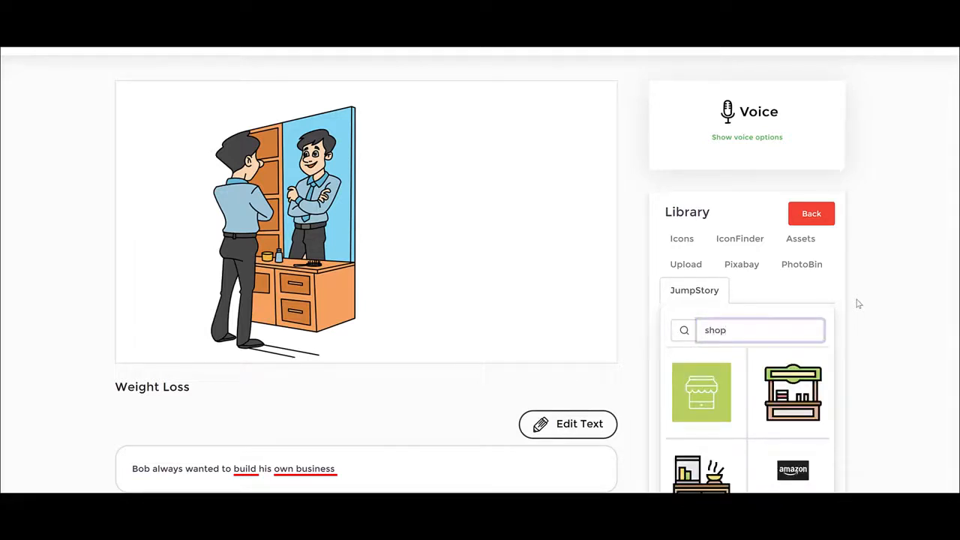
Step: Add the market stall icon with the green roof from the shop images to the slide
scroll(816, 391, down, 5)
scroll(814, 391, up, 7)
scroll(864, 376, down, 1)
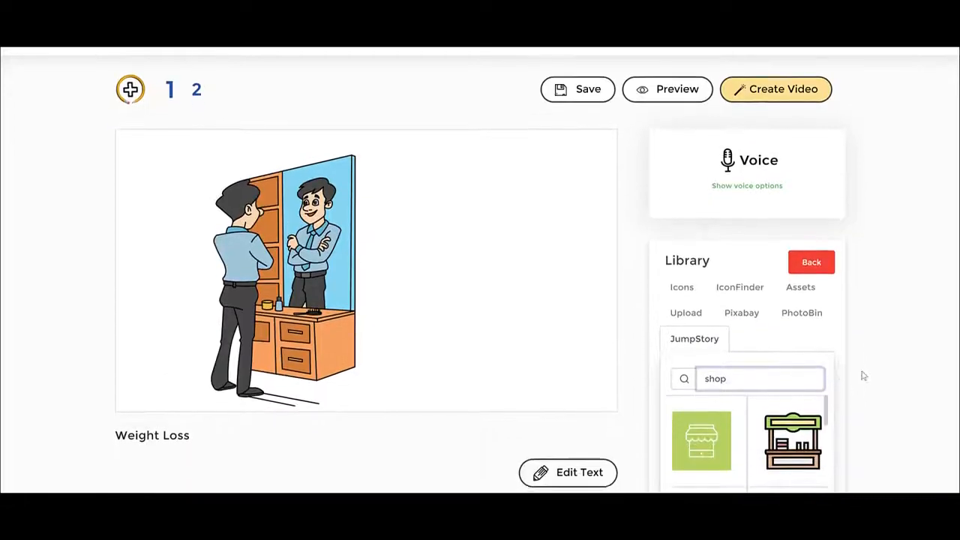
scroll(864, 376, down, 1)
click(793, 391)
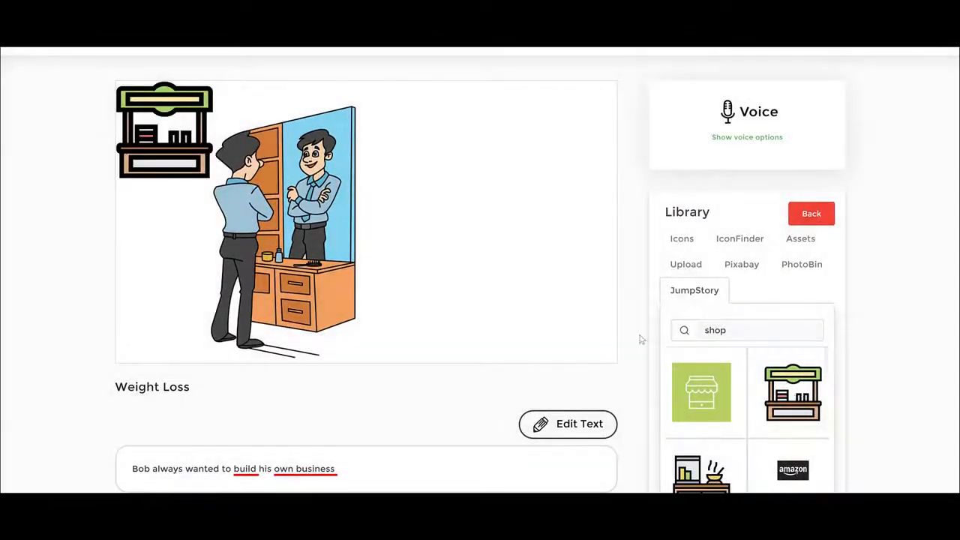
Step: Place the market stall to the right of the mirror image and enlarge it to fill the empty half of the slide
drag(173, 131, 495, 187)
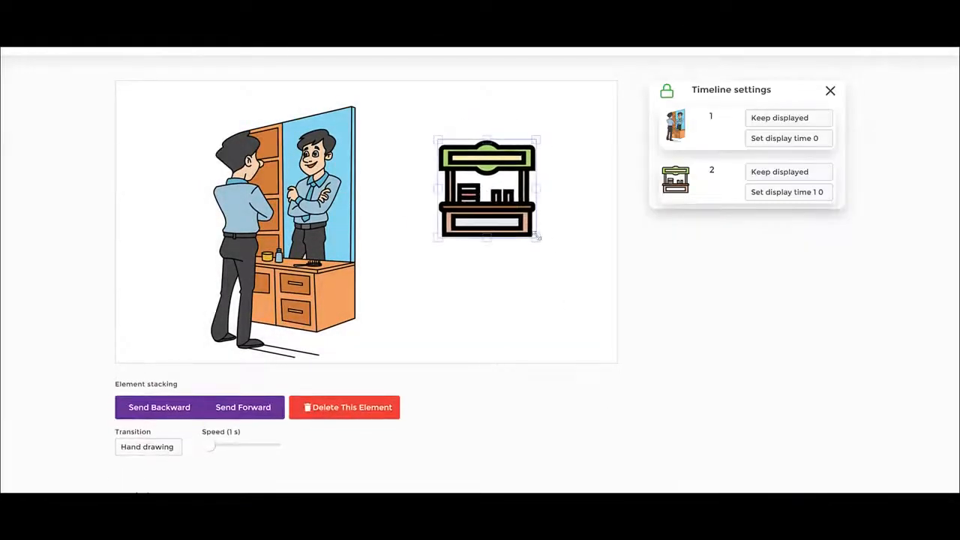
drag(538, 237, 580, 322)
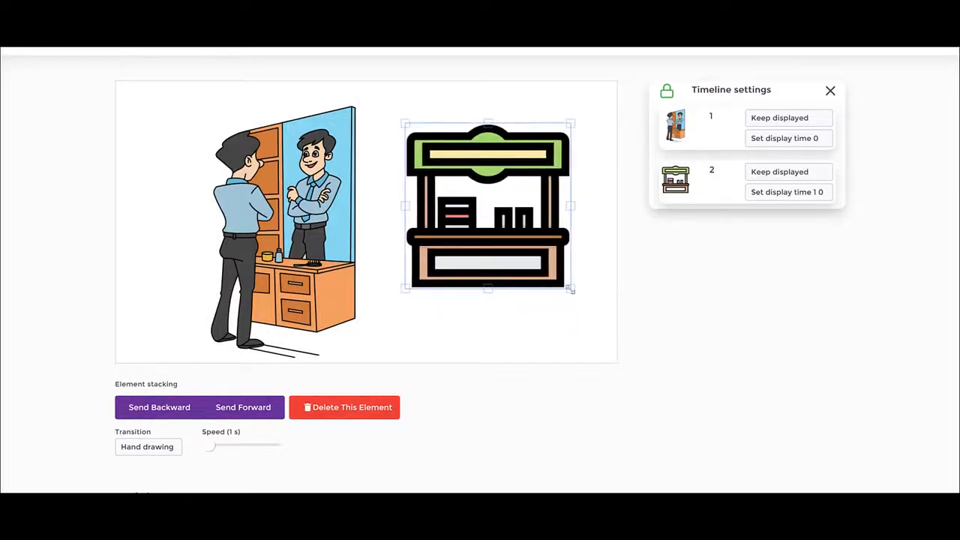
drag(570, 290, 594, 322)
mouse_move(510, 239)
mouse_down()
mouse_move(484, 242)
mouse_move(505, 253)
mouse_up()
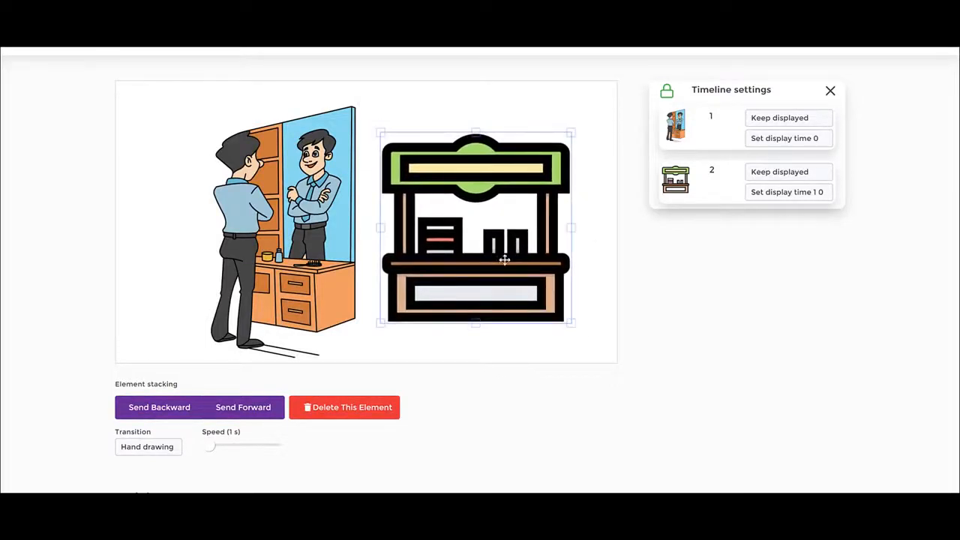
click(595, 291)
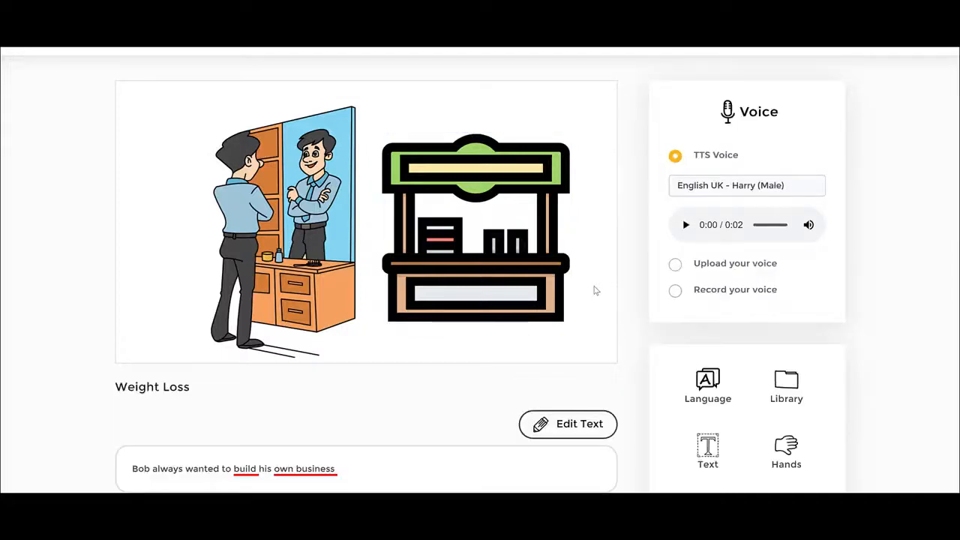
Step: Shift the image of the man at the mirror further left and slightly down, widening the gap to the stall
scroll(895, 195, down, 1)
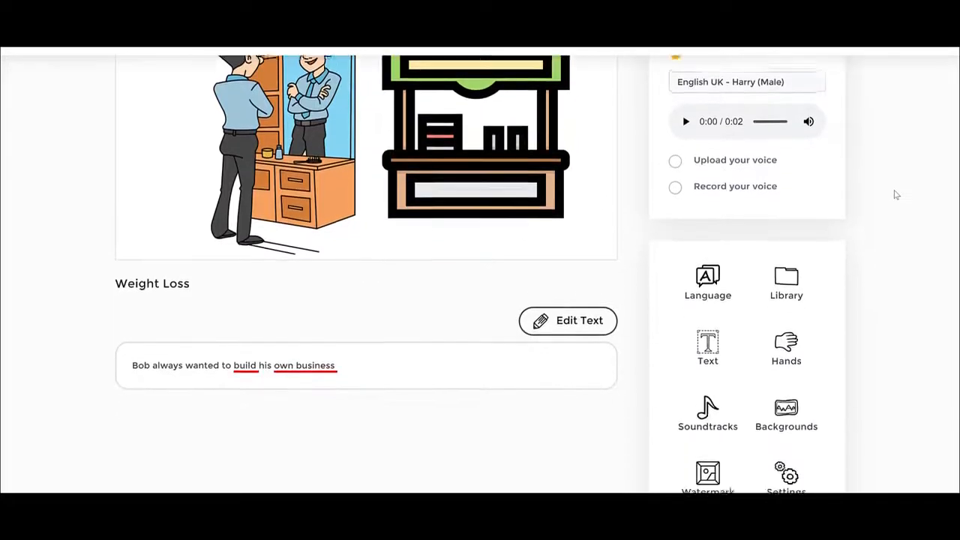
scroll(895, 195, up, 1)
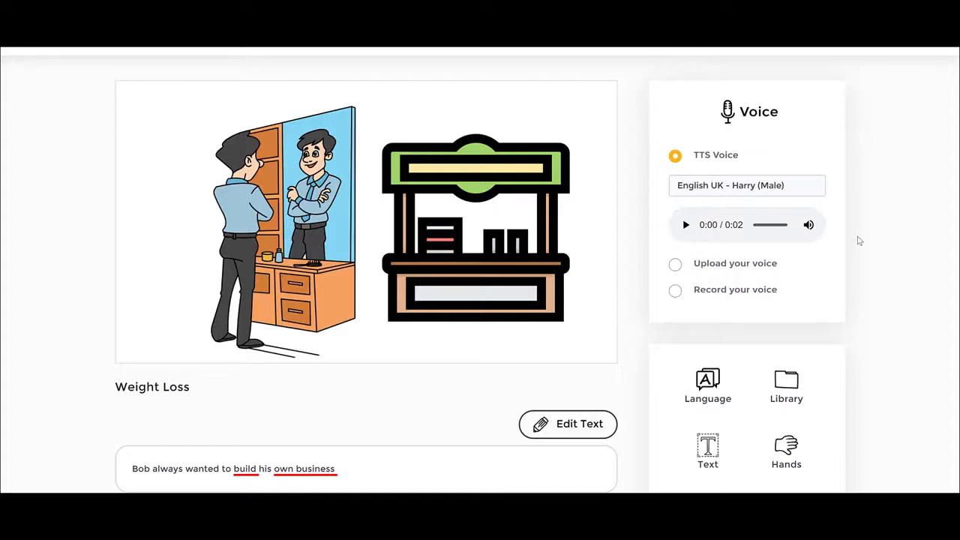
click(269, 143)
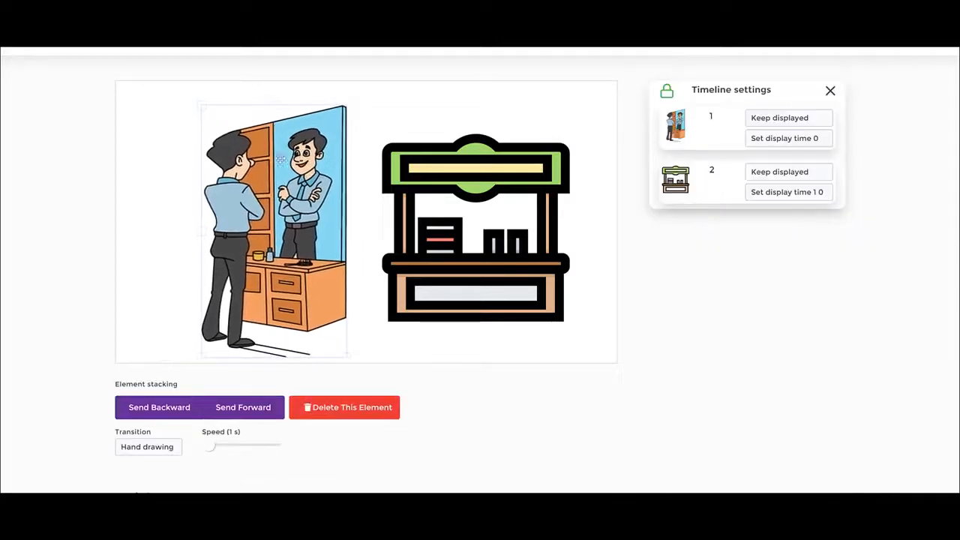
drag(279, 159, 258, 166)
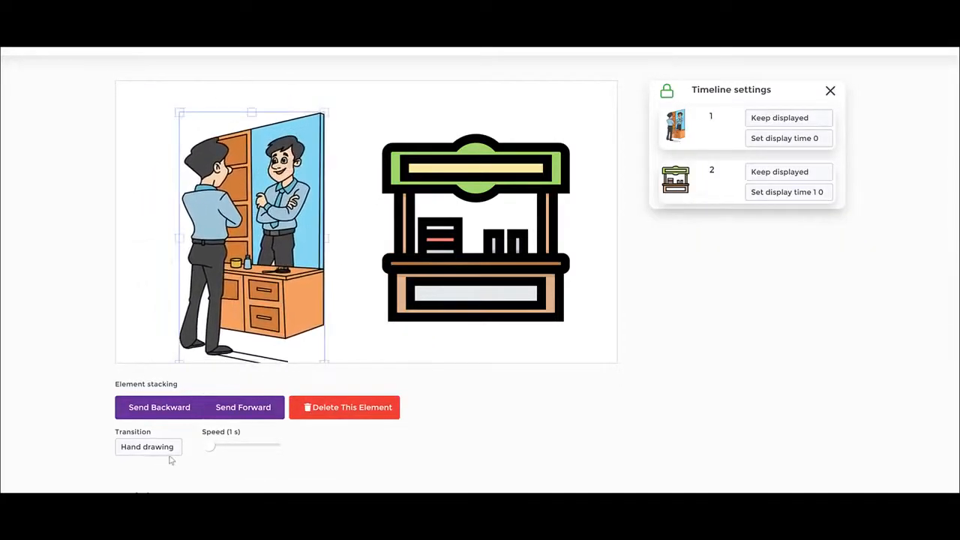
Step: Review the transition options offered for the mirror image and deselect the image
click(177, 449)
scroll(84, 339, down, 1)
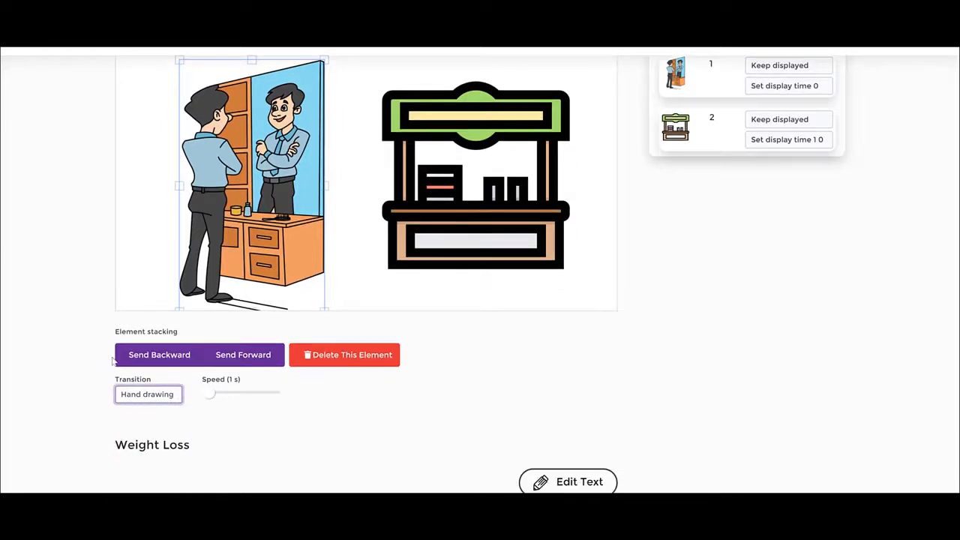
click(134, 394)
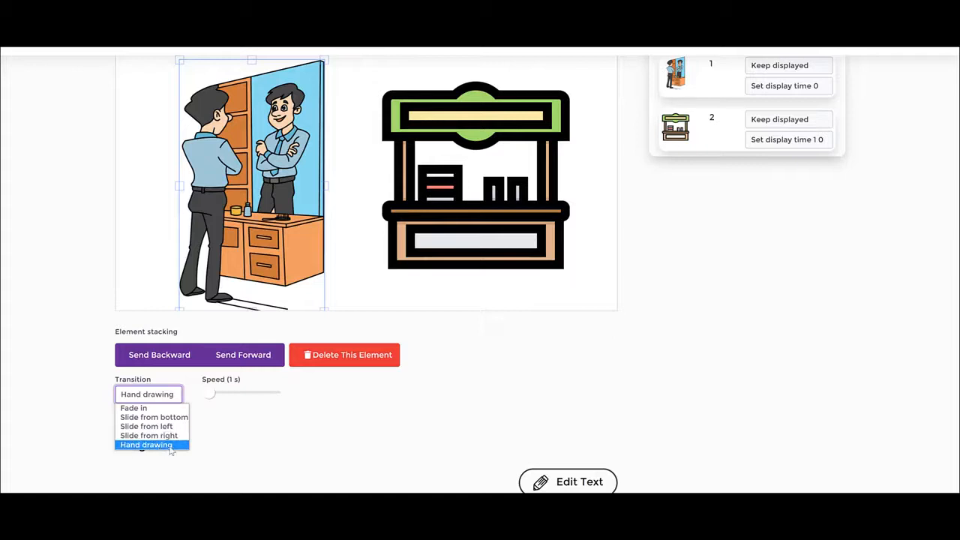
click(94, 307)
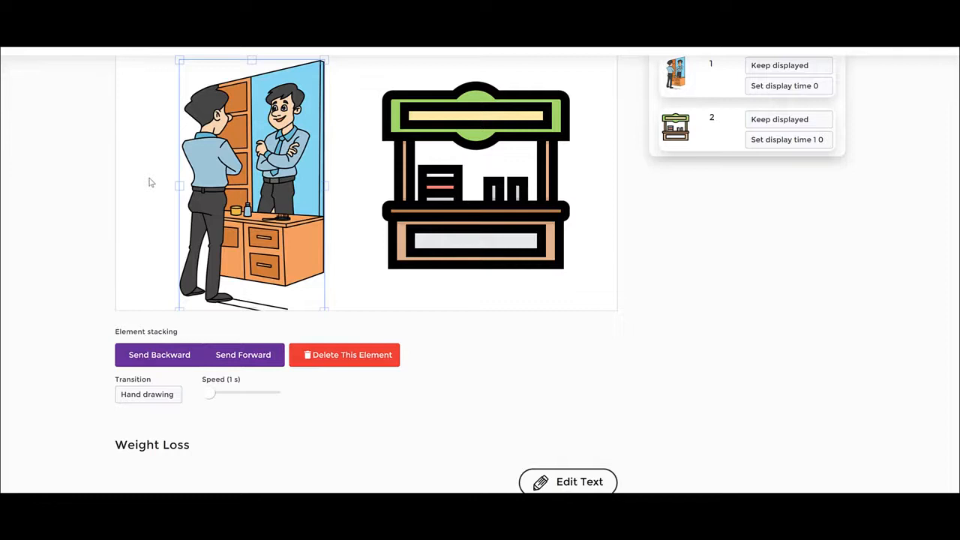
click(144, 184)
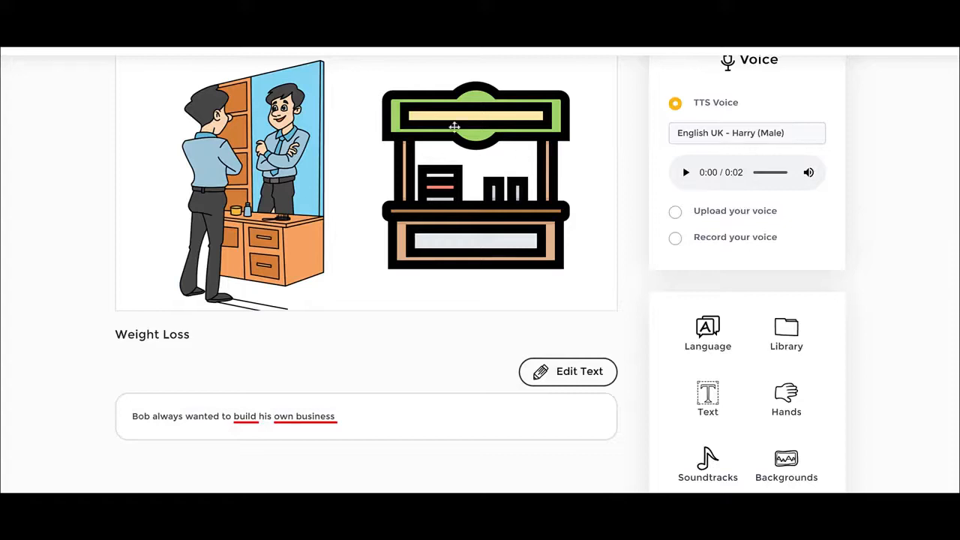
Step: Start a new project from a ready-made template and look over the whiteboard templates
scroll(622, 137, up, 2)
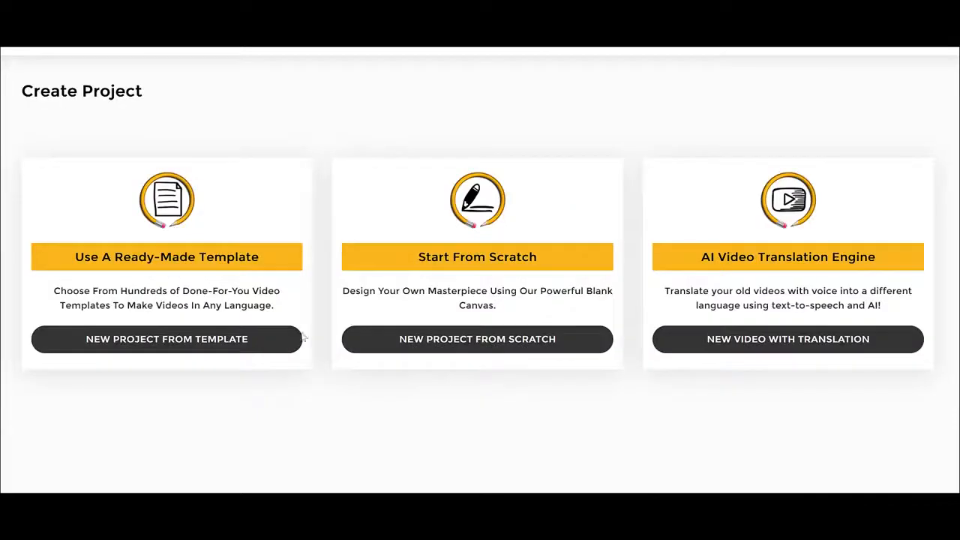
click(178, 339)
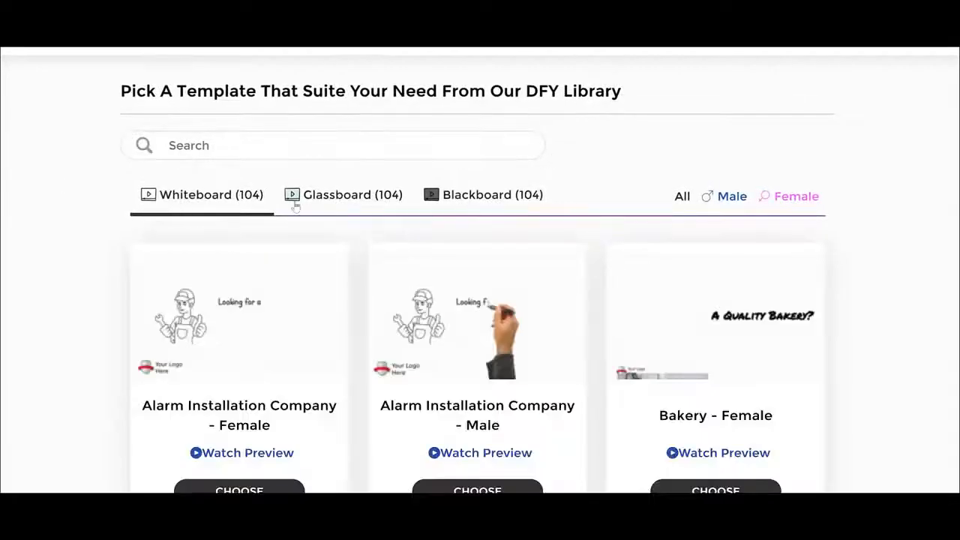
drag(586, 193, 165, 175)
click(102, 187)
scroll(446, 211, down, 2)
scroll(465, 235, up, 2)
Step: Browse the Glassboard and Blackboard versions of the ready-made templates
click(344, 195)
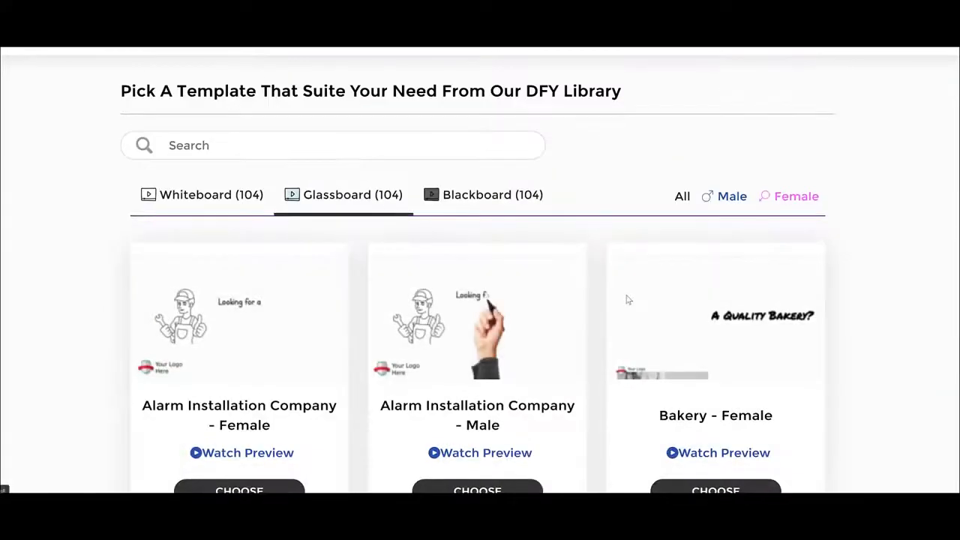
scroll(608, 303, down, 3)
scroll(608, 303, down, 2)
scroll(608, 303, up, 5)
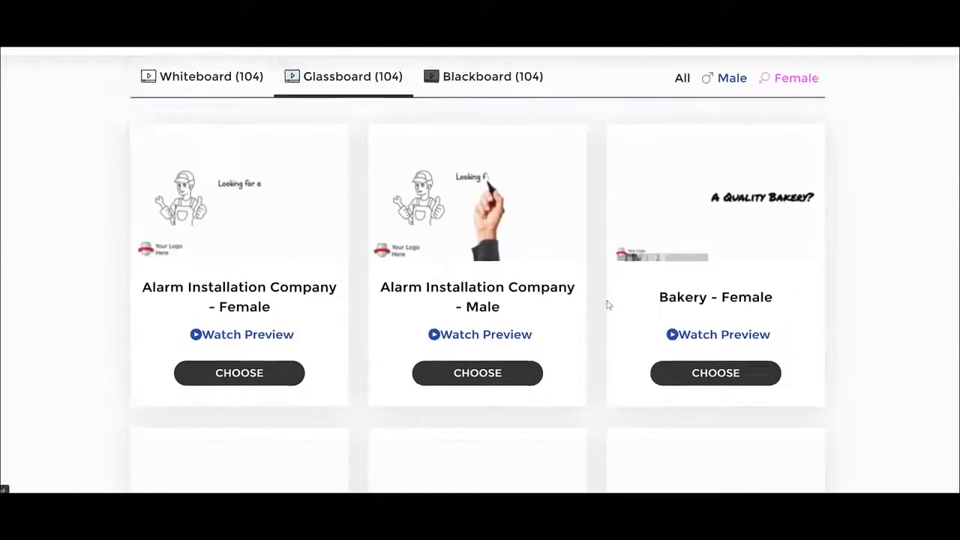
click(493, 197)
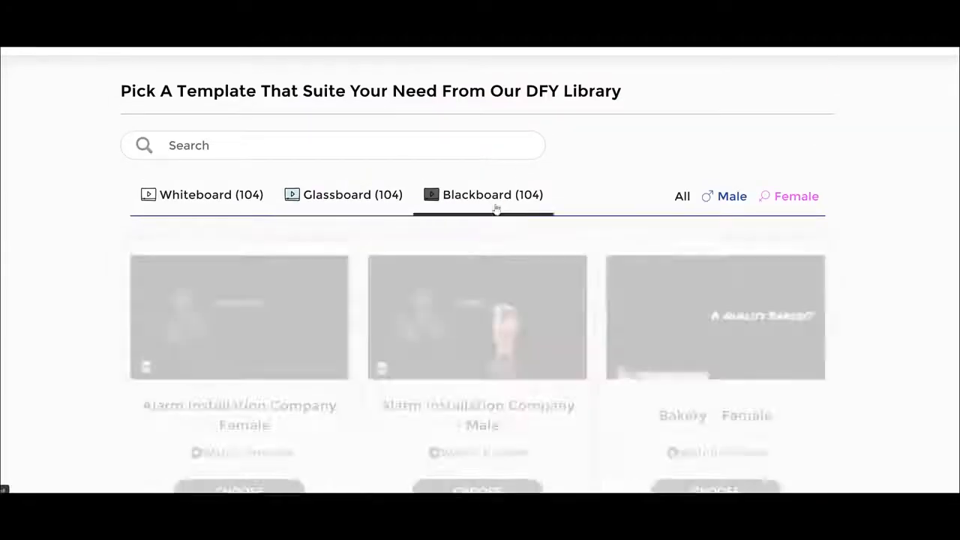
scroll(622, 347, down, 2)
scroll(606, 323, up, 2)
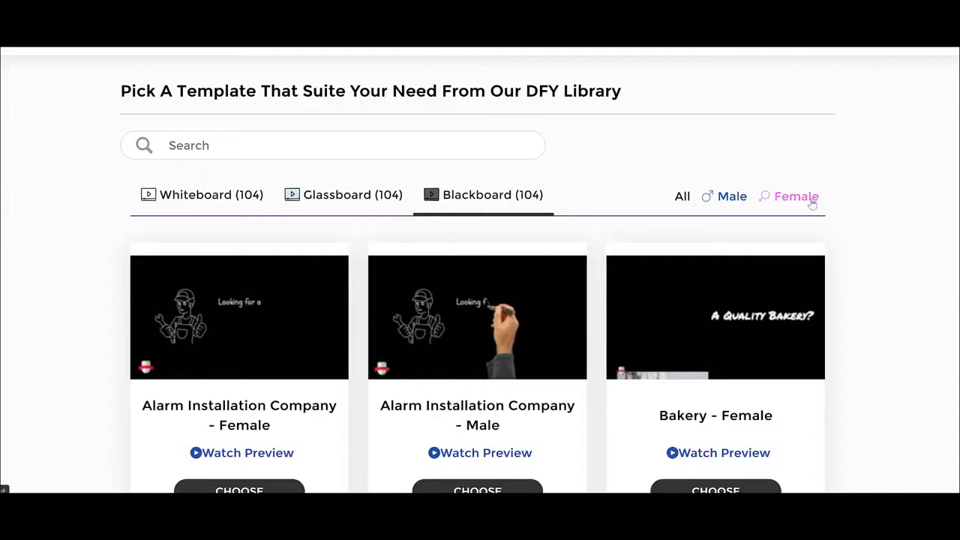
Step: Filter the blackboard templates by Male and by Female, keeping the Female filter active
click(708, 204)
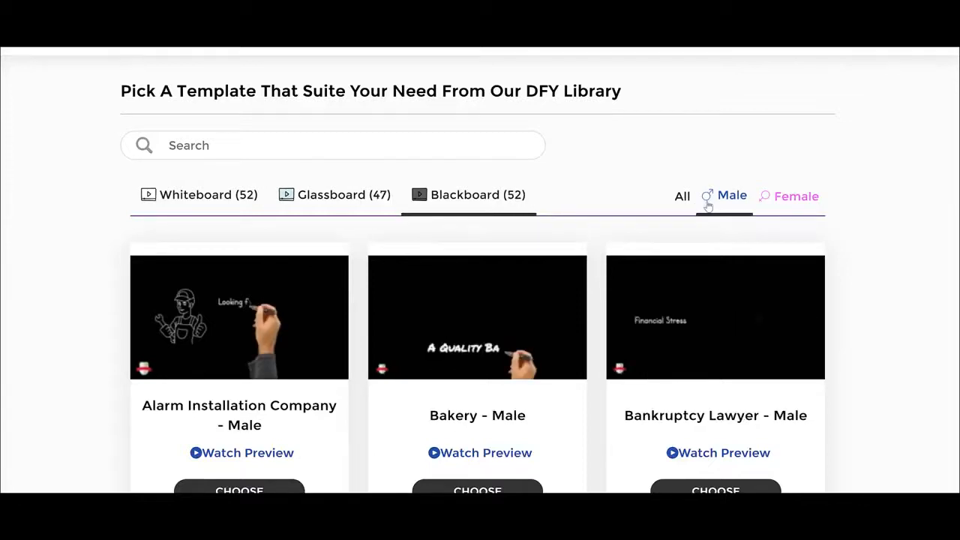
click(766, 201)
scroll(602, 257, down, 4)
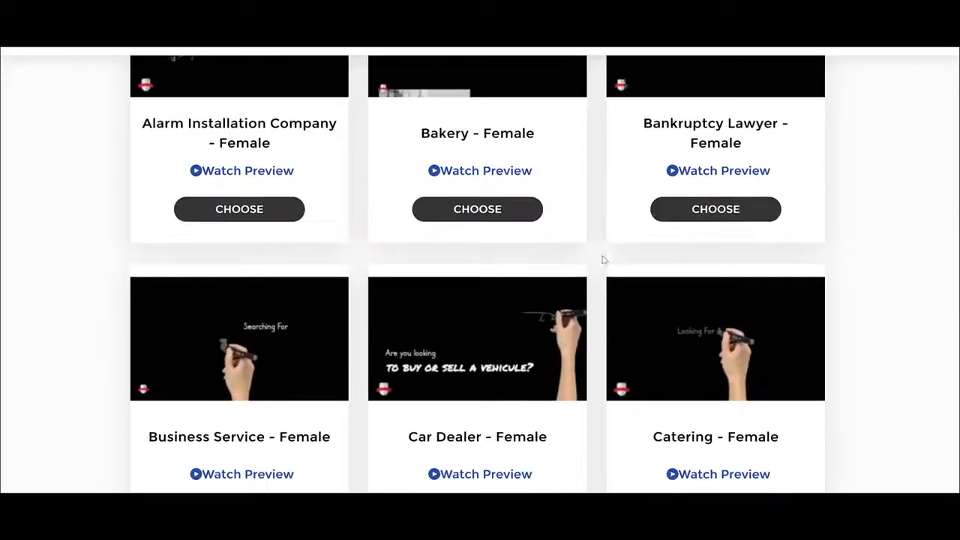
scroll(602, 257, up, 4)
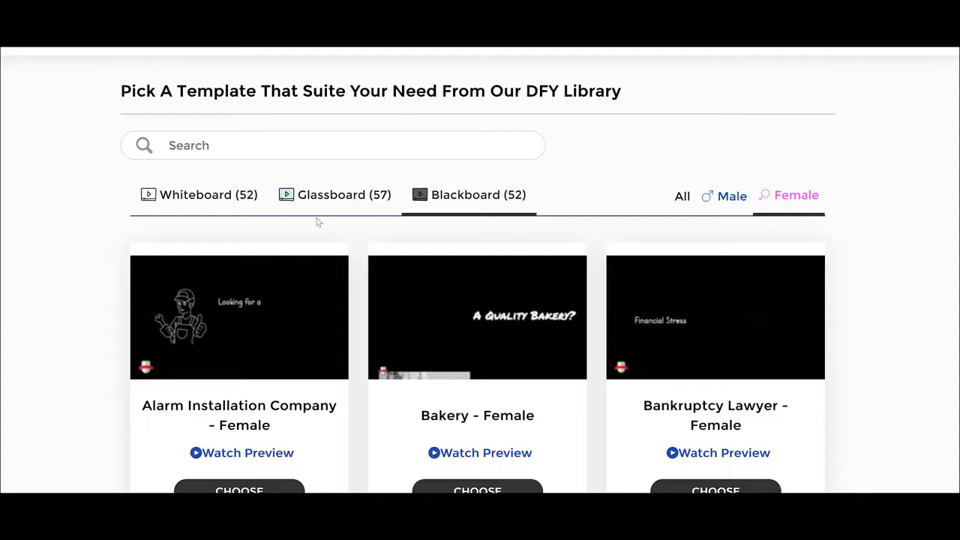
Step: Choose the Bakery - Female template in the Whiteboard style for the new project
click(200, 199)
scroll(428, 343, down, 3)
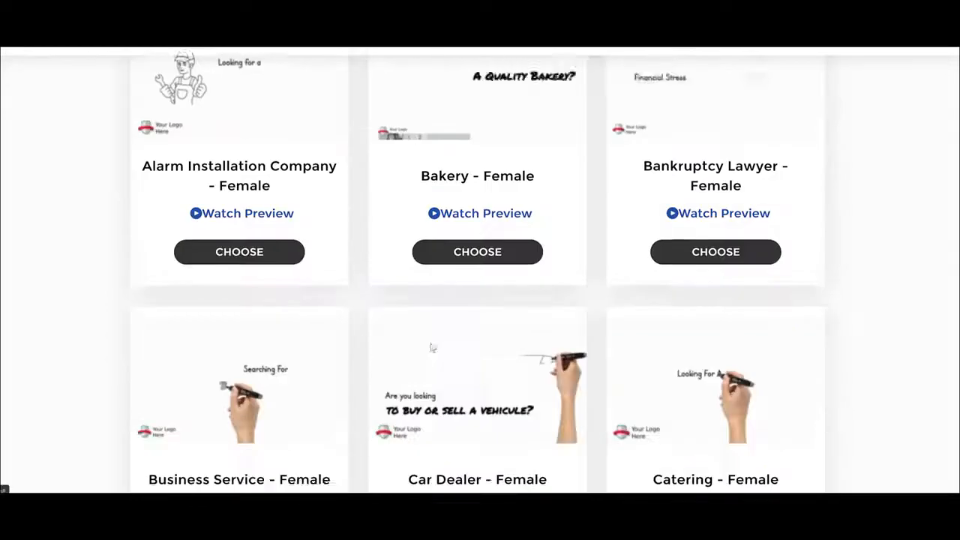
scroll(500, 250, up, 1)
click(497, 345)
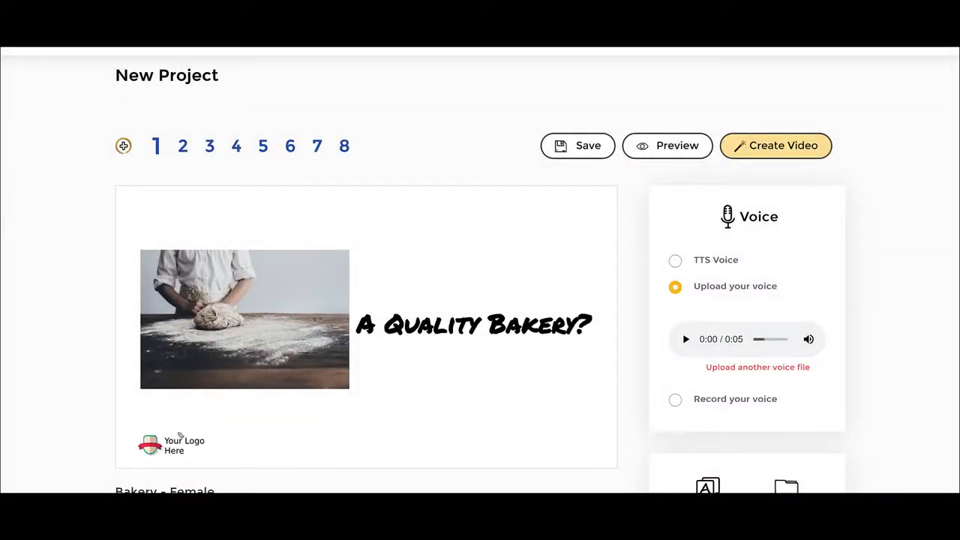
mouse_move(124, 419)
mouse_down()
mouse_move(220, 419)
mouse_move(215, 452)
mouse_move(108, 440)
mouse_up()
mouse_move(311, 410)
mouse_down()
mouse_move(245, 431)
mouse_move(279, 443)
mouse_up()
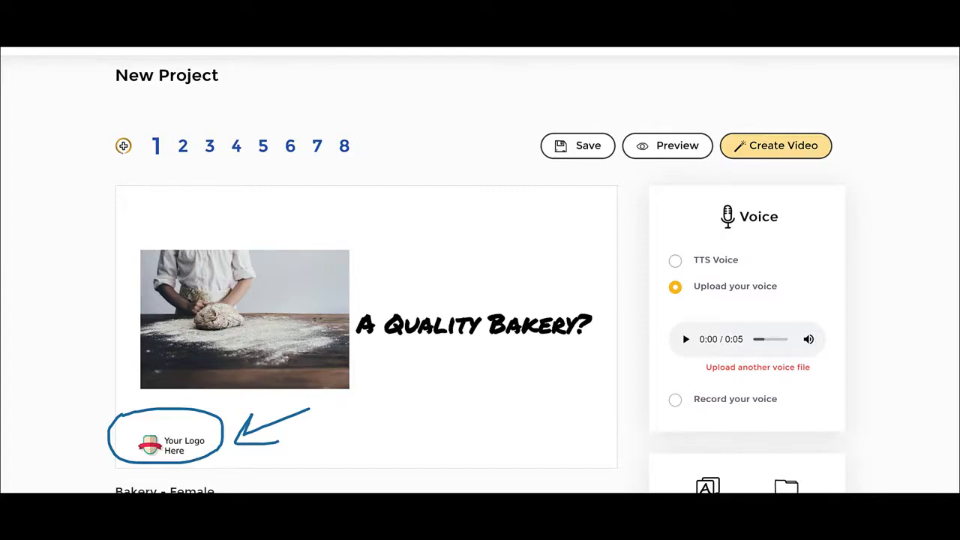
Step: Look through slides 2 to 7 of the bakery template and return to slide 1
click(184, 147)
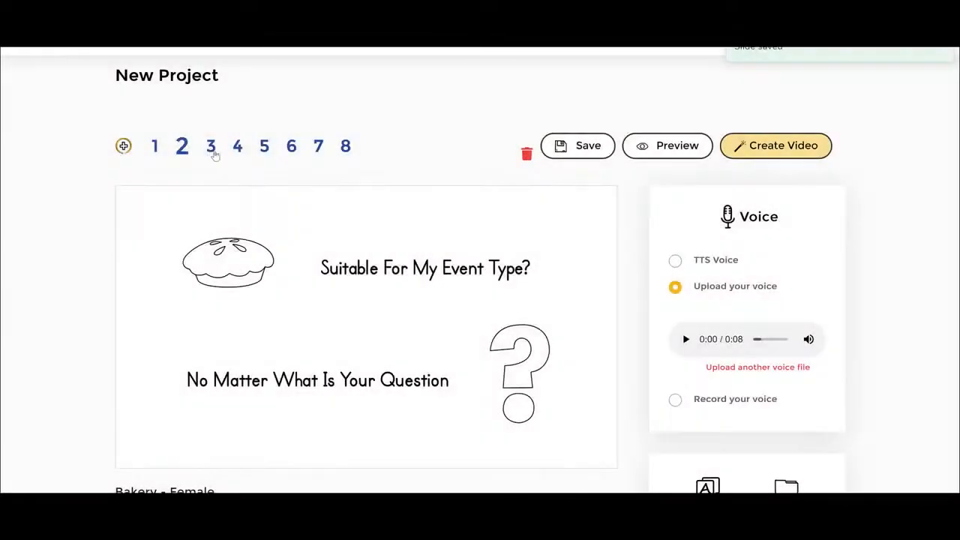
click(210, 149)
click(239, 149)
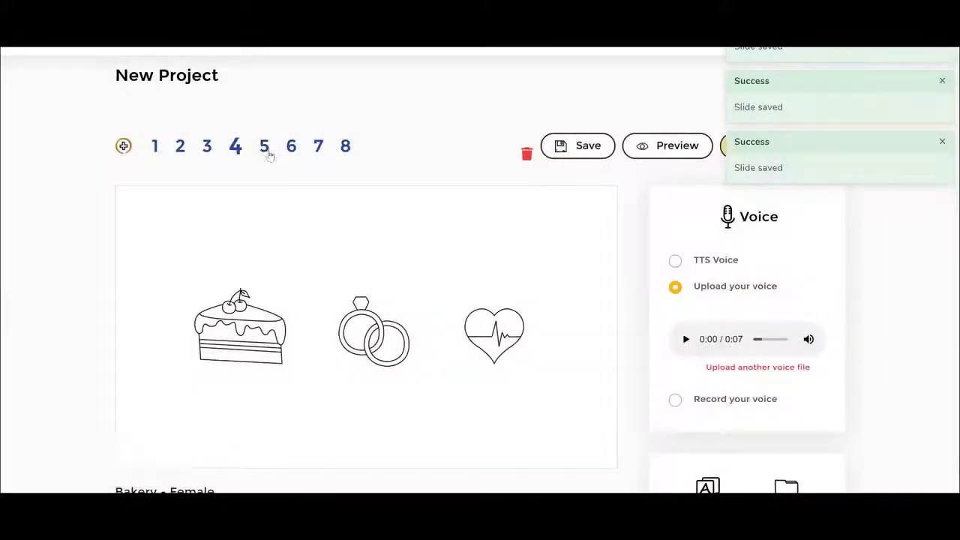
click(264, 149)
click(291, 152)
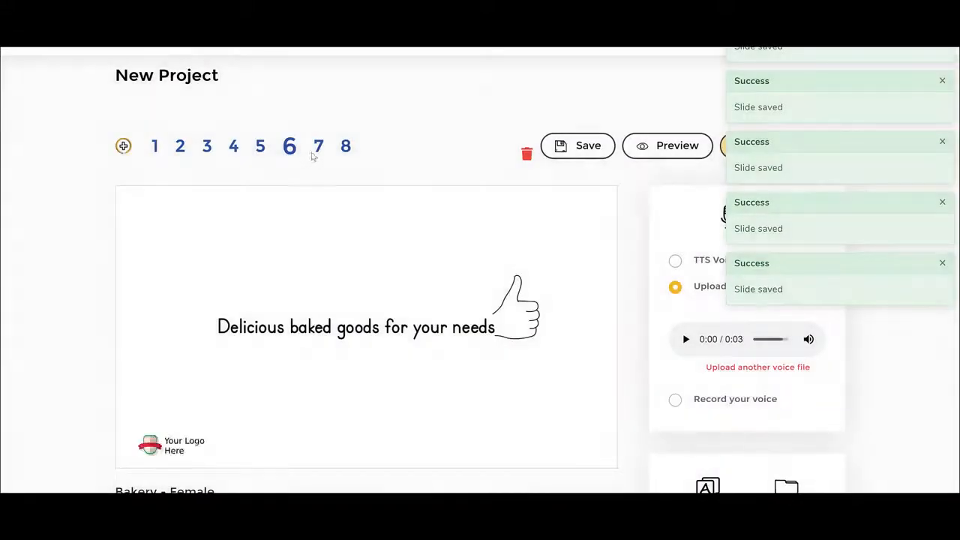
click(317, 150)
click(156, 149)
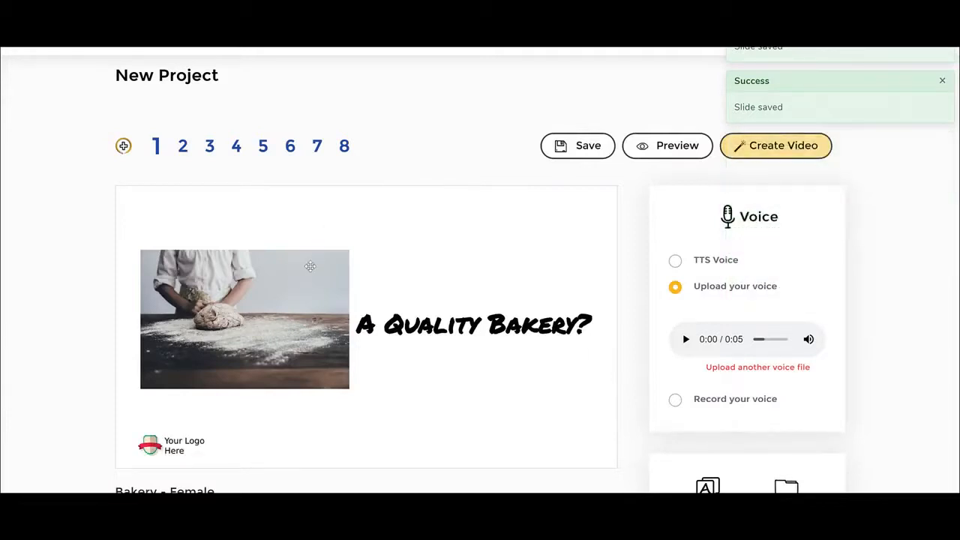
Step: Delete the photo of the baker kneading dough from slide 1
click(305, 262)
scroll(83, 237, down, 1)
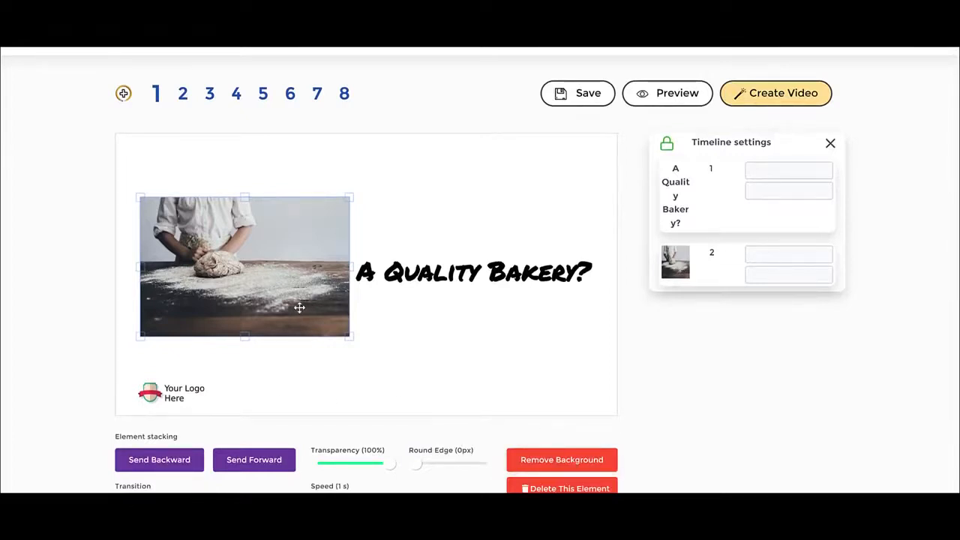
scroll(564, 328, down, 1)
click(557, 436)
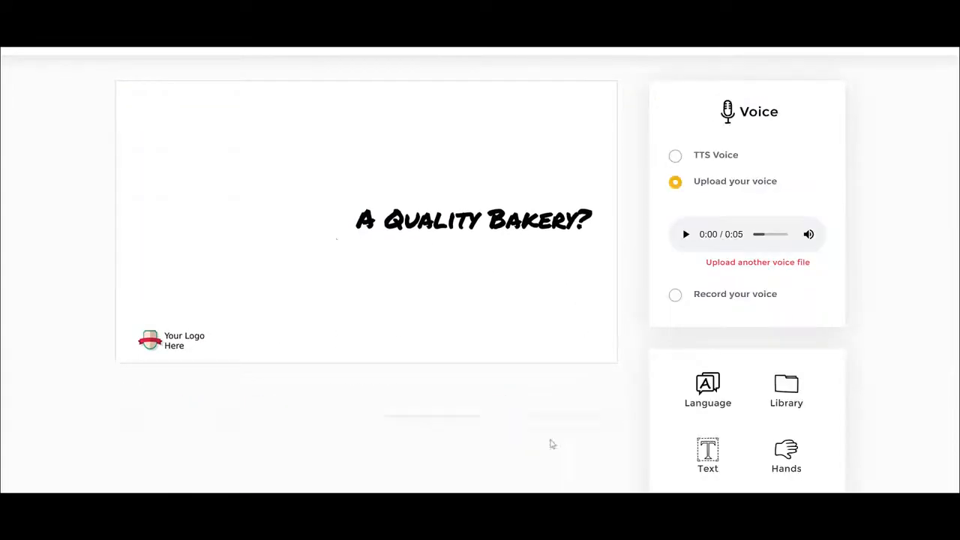
Step: Open the color assets in the library and load more of the illustrations
click(793, 382)
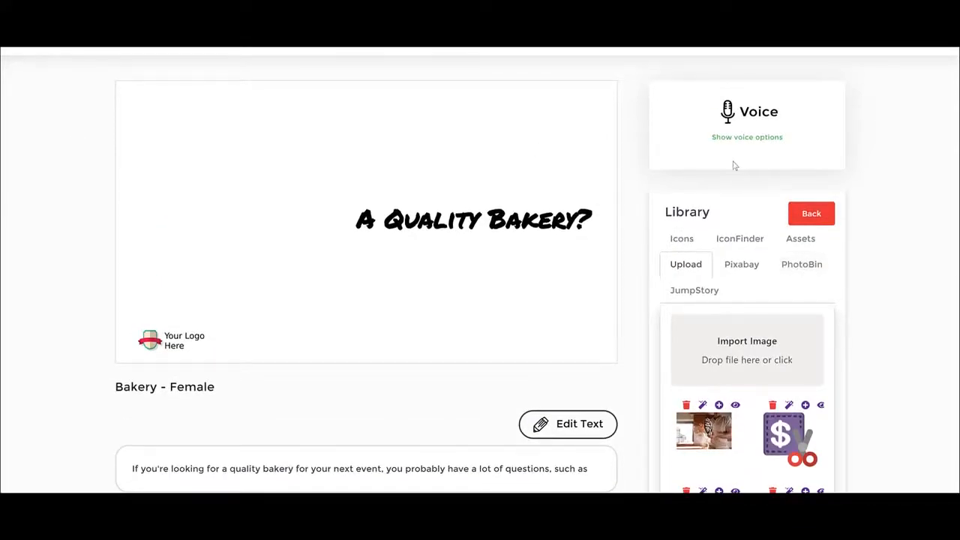
click(801, 240)
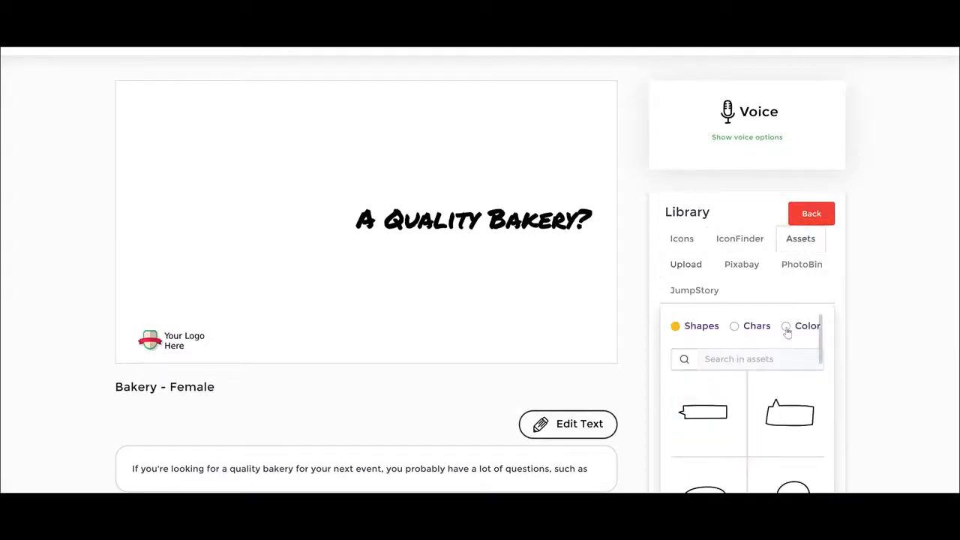
click(786, 327)
scroll(792, 330, down, 10)
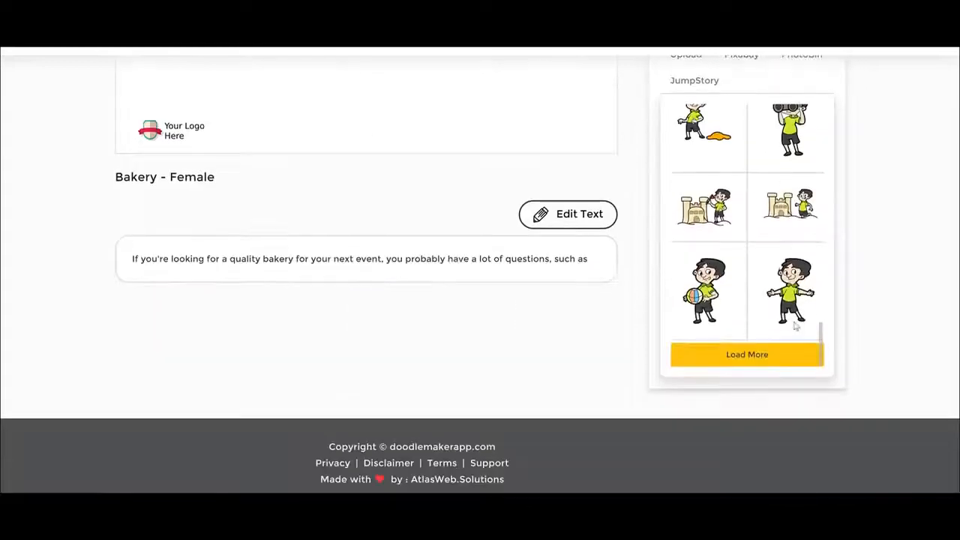
scroll(788, 300, up, 3)
scroll(754, 352, down, 5)
click(759, 343)
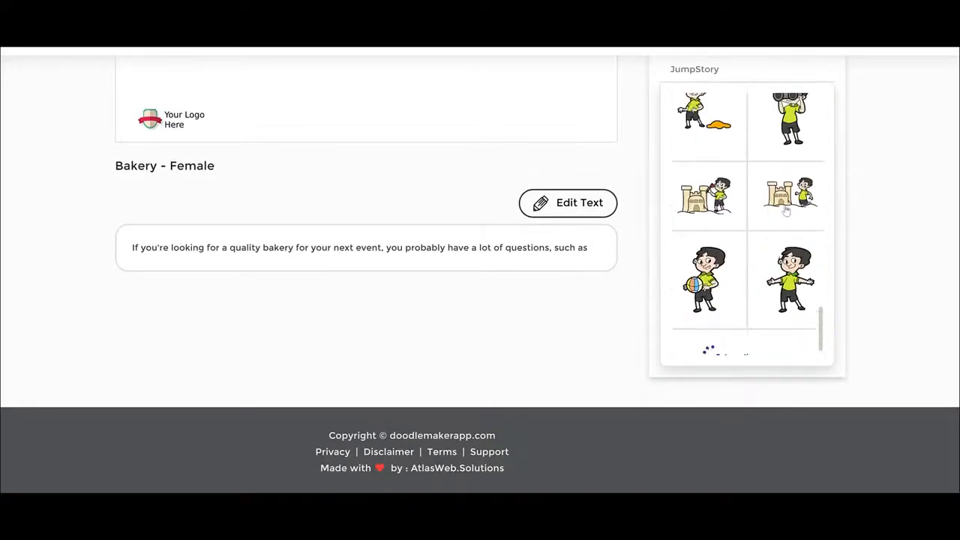
Step: Find the color illustration of three people around a cake table with pink balloons and add it to the slide
scroll(785, 193, down, 2)
scroll(785, 193, up, 2)
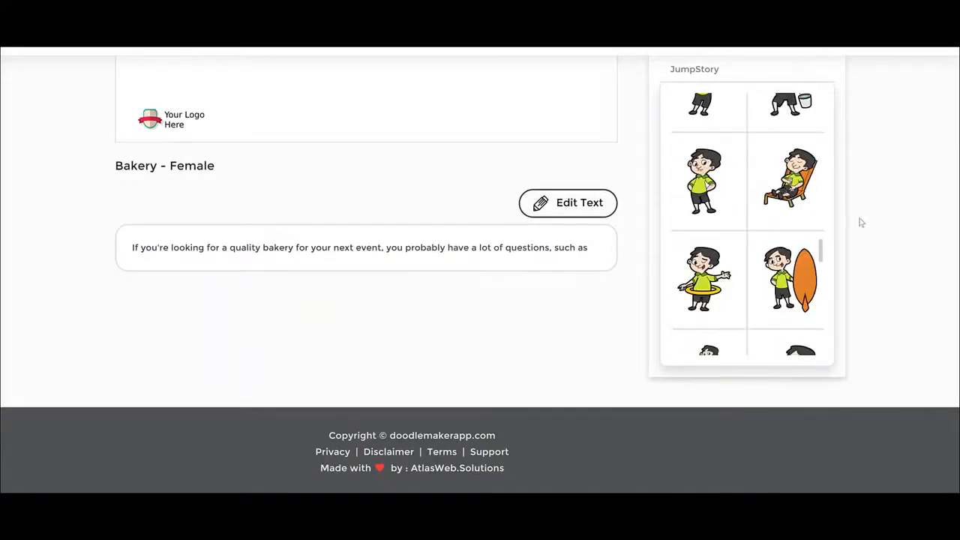
scroll(861, 222, up, 2)
scroll(763, 262, down, 5)
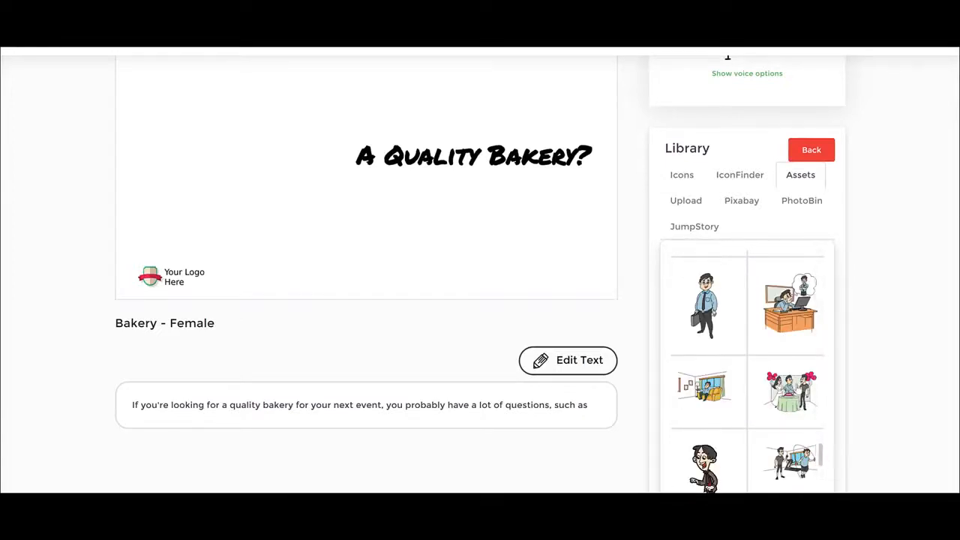
click(797, 389)
scroll(508, 198, up, 2)
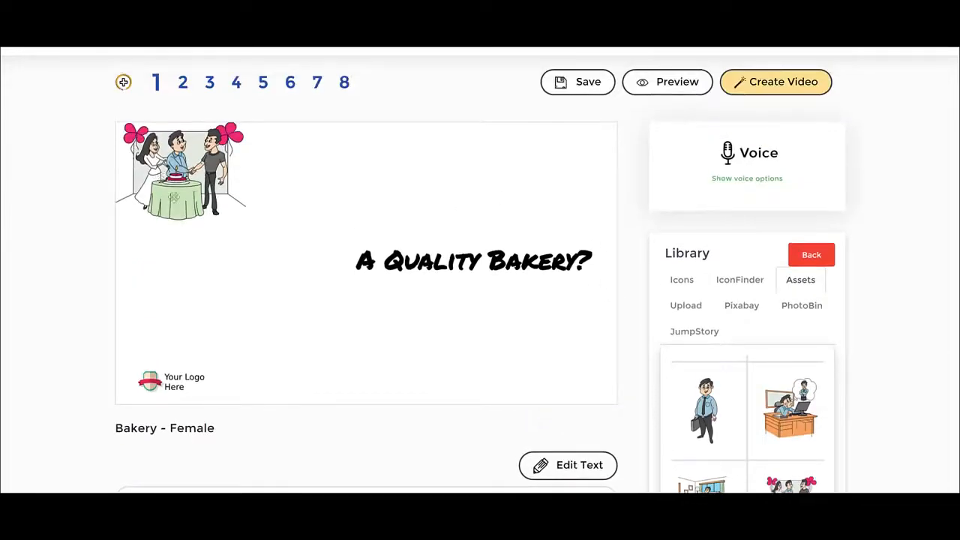
Step: Enlarge the cake party illustration and position it in the left half of the slide, beside the text
drag(195, 197, 212, 234)
drag(266, 261, 327, 340)
drag(270, 244, 258, 246)
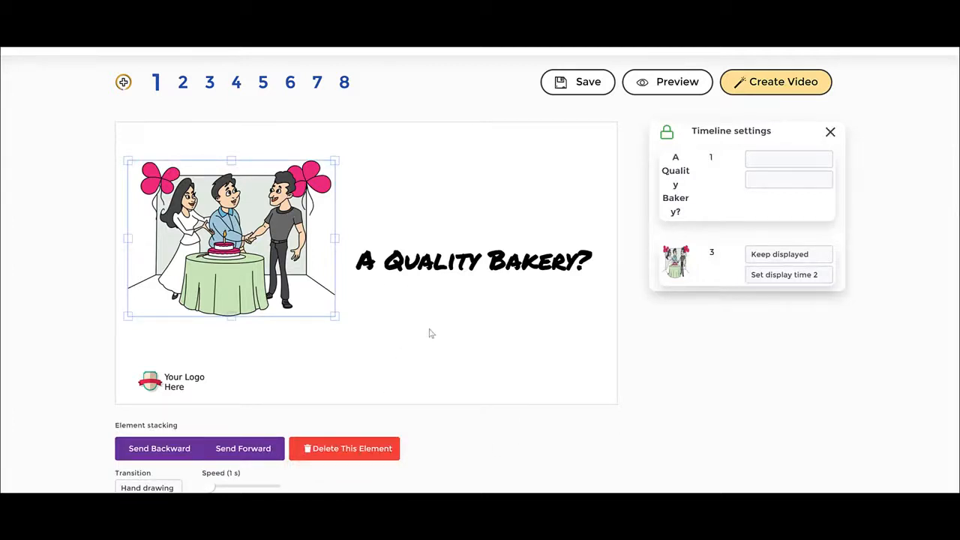
Step: Move the text "A Quality Bakery?" to the lower middle of the slide and shift the party illustration slightly up above it
click(453, 264)
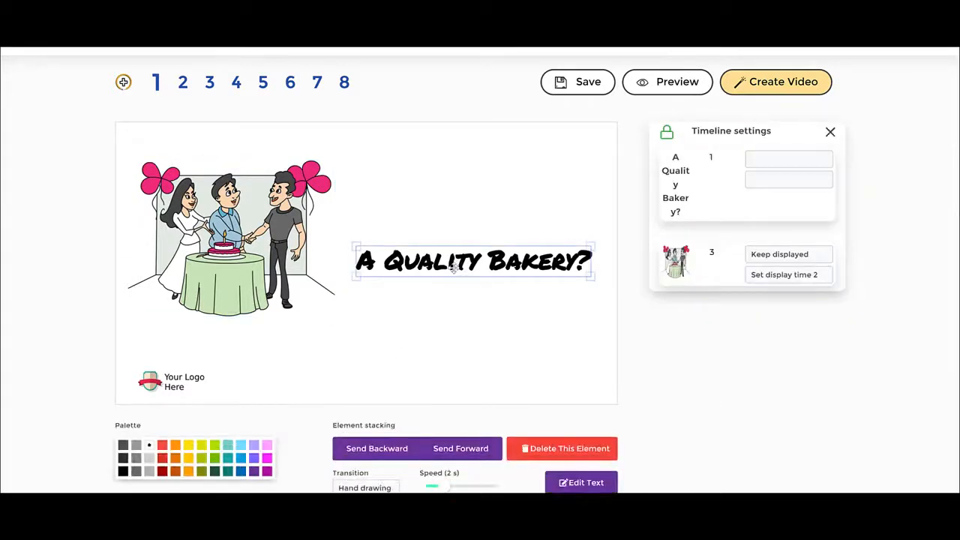
drag(453, 269, 377, 327)
drag(242, 222, 237, 202)
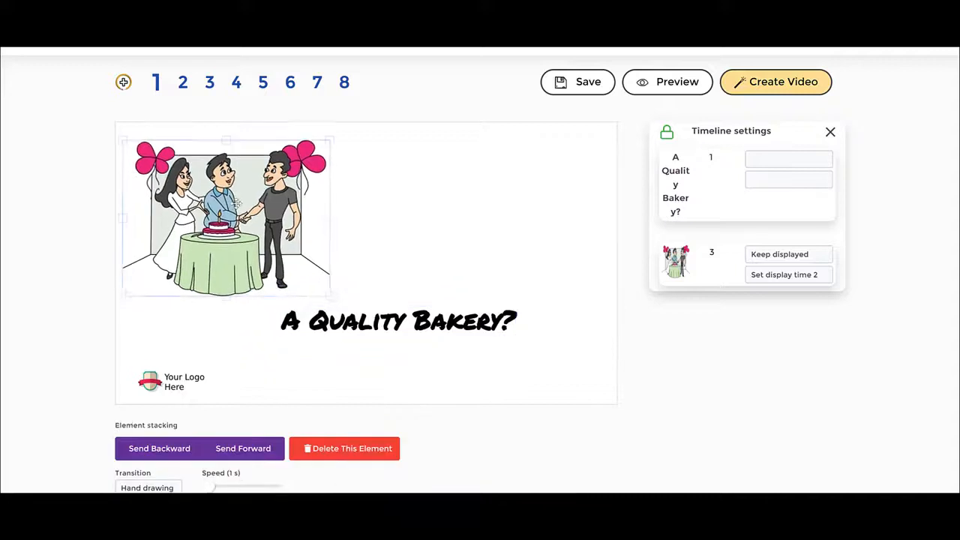
drag(382, 319, 362, 315)
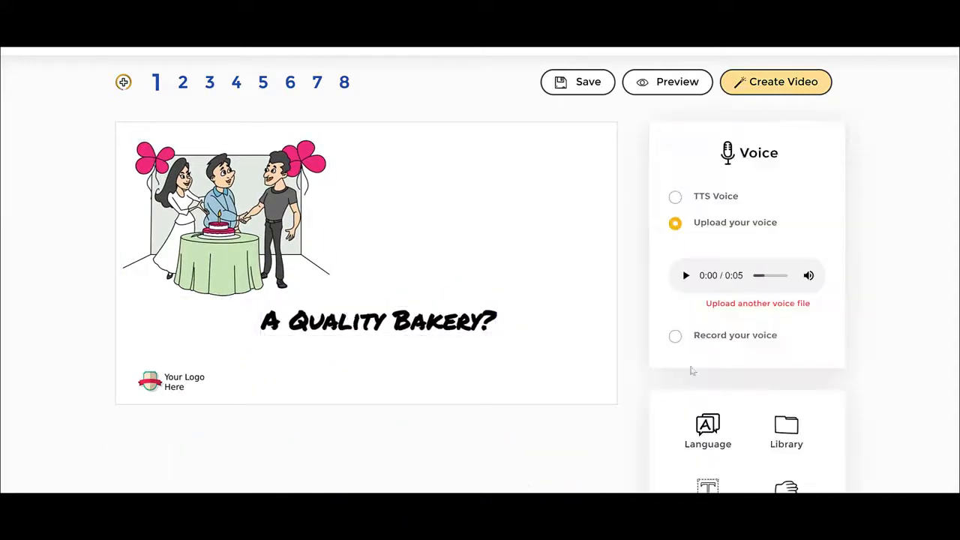
Step: Search the JumpStory image library for "cake"
click(788, 432)
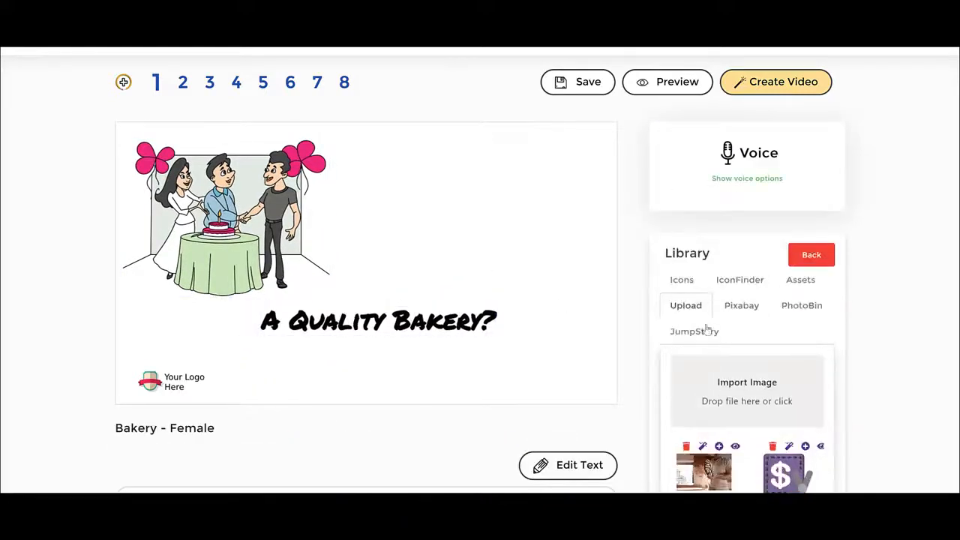
click(701, 331)
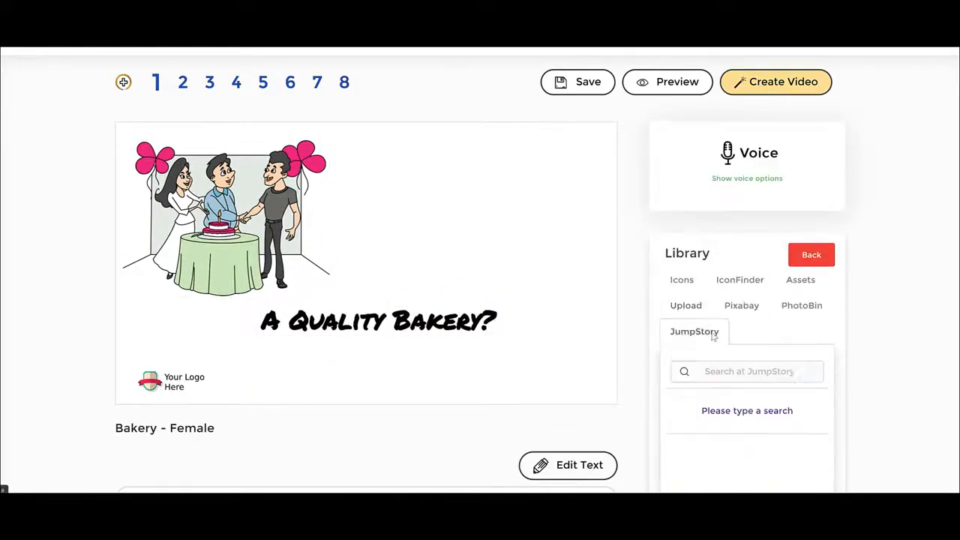
click(756, 380)
text(cake)
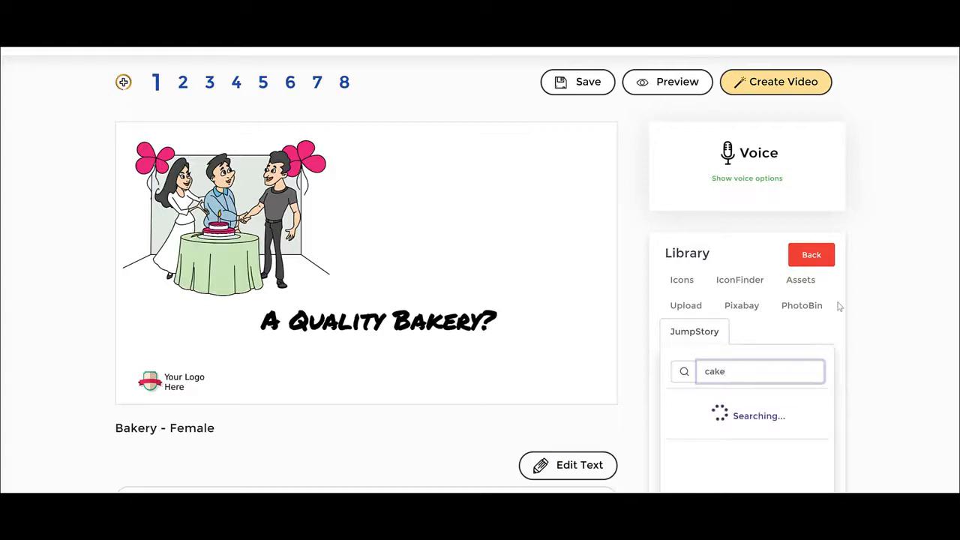
Step: Browse the cake images and add the cupcake with a red heart on top to the slide
scroll(885, 288, down, 1)
scroll(792, 310, down, 3)
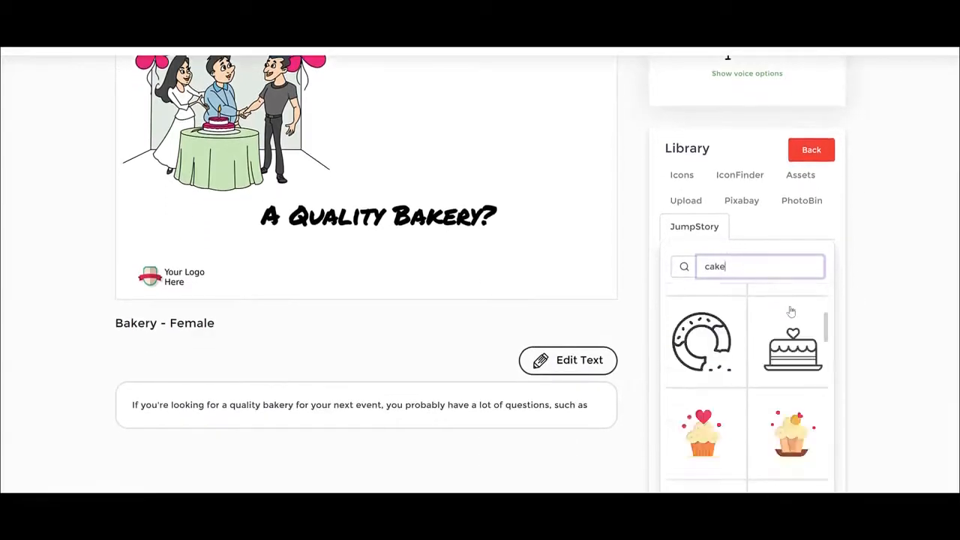
scroll(791, 315, down, 2)
scroll(792, 319, up, 4)
scroll(791, 319, down, 4)
scroll(792, 319, up, 2)
click(707, 442)
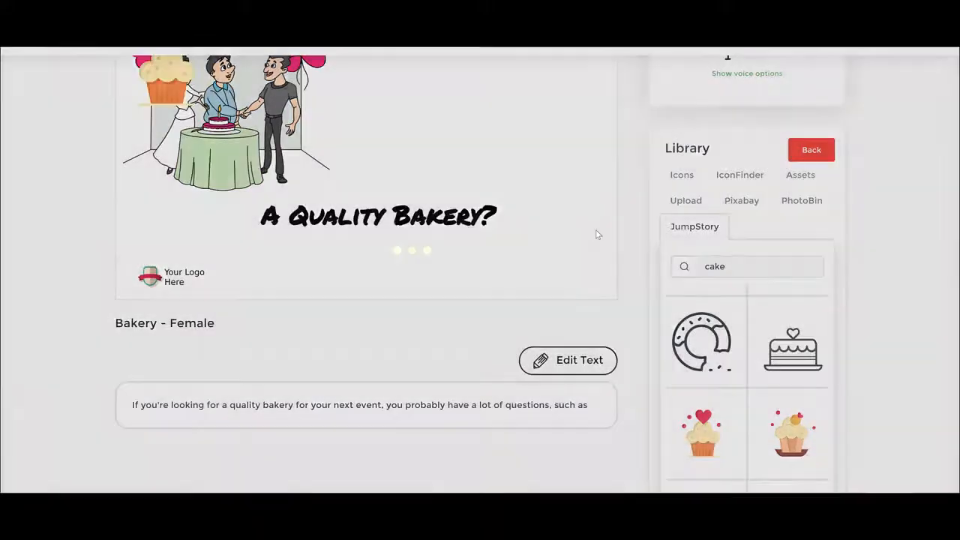
Step: Place the heart cupcake in the right half of the slide, opposite the party illustration, and enlarge it
scroll(598, 235, up, 2)
drag(161, 227, 484, 238)
drag(537, 285, 573, 338)
drag(466, 222, 450, 234)
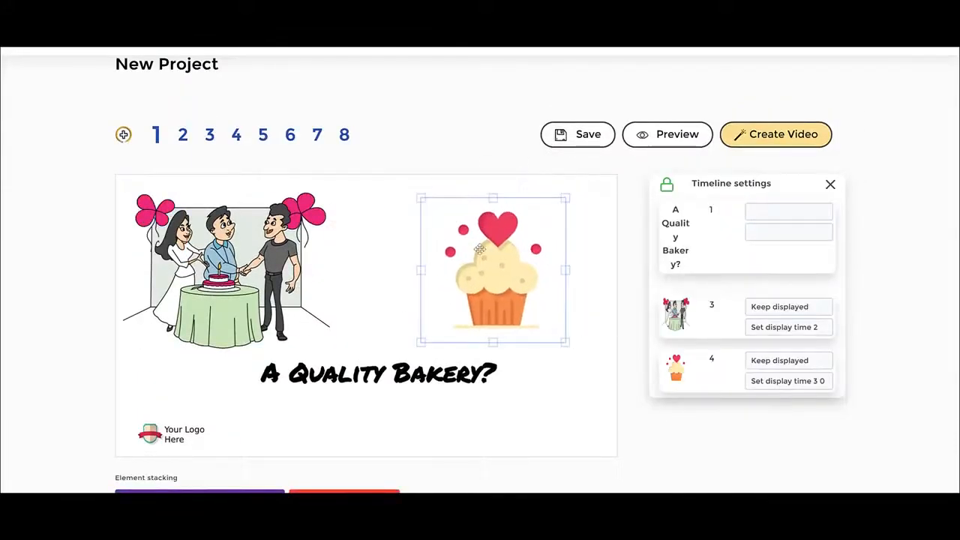
Step: Set the cupcake's transition to Hand drawing with a speed of 1.5 s and shift it slightly toward the party illustration
scroll(238, 304, down, 1)
click(148, 436)
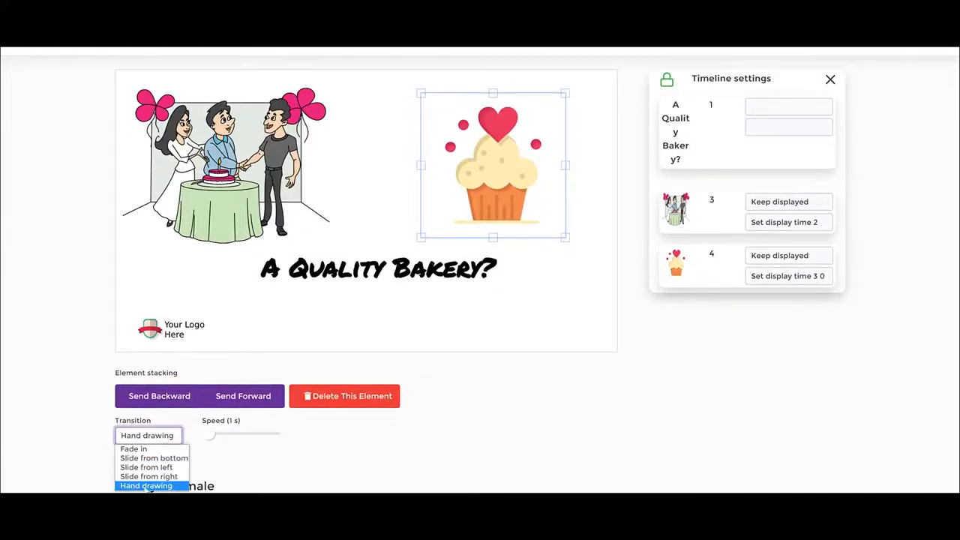
click(147, 486)
drag(214, 436, 221, 441)
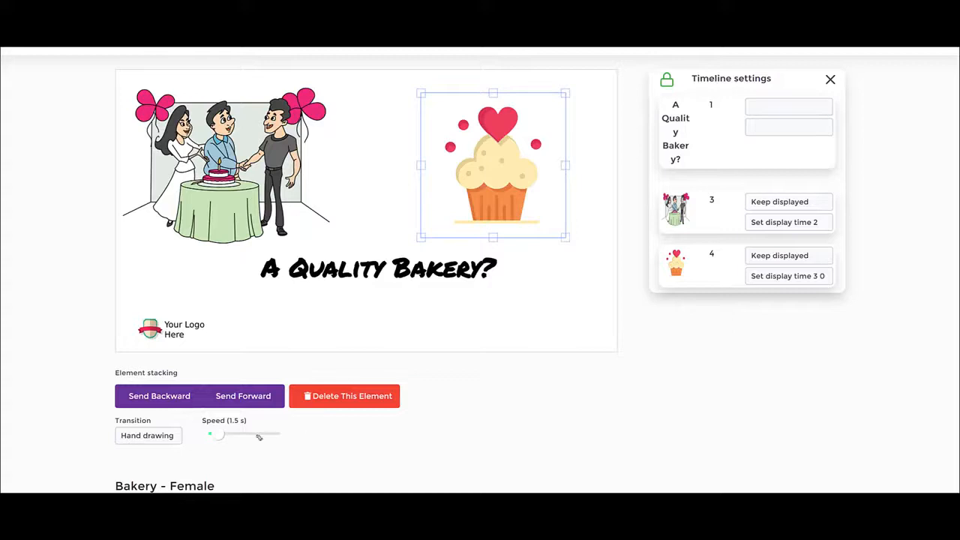
drag(210, 451, 299, 440)
key(Escape)
mouse_move(219, 436)
mouse_down()
mouse_move(226, 438)
mouse_move(218, 437)
mouse_up()
drag(505, 160, 492, 162)
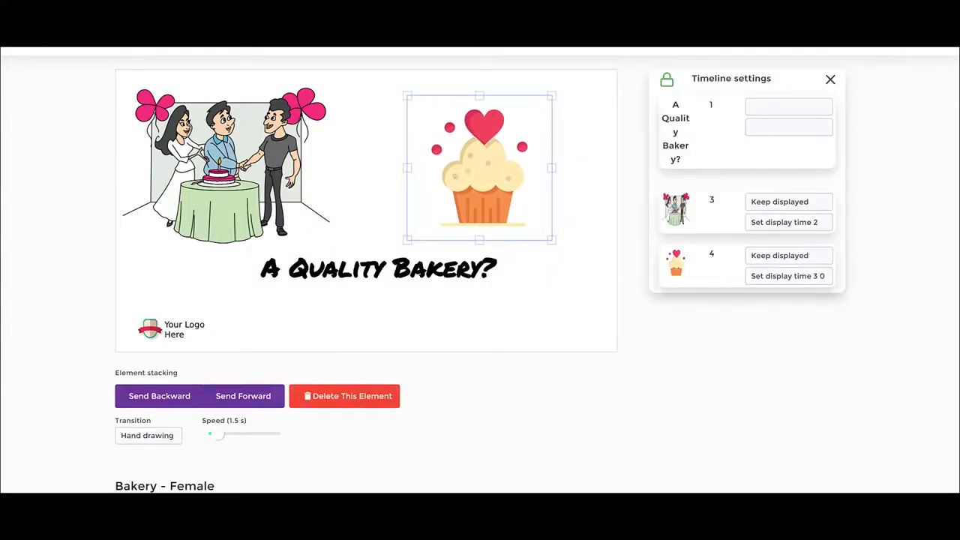
Step: Unlock the slide's timeline and accept the reset of its time offsets
mouse_move(643, 70)
mouse_down()
mouse_move(675, 53)
mouse_move(842, 70)
mouse_move(895, 207)
mouse_move(776, 328)
mouse_move(643, 297)
mouse_move(634, 76)
mouse_move(684, 96)
mouse_move(682, 67)
mouse_up()
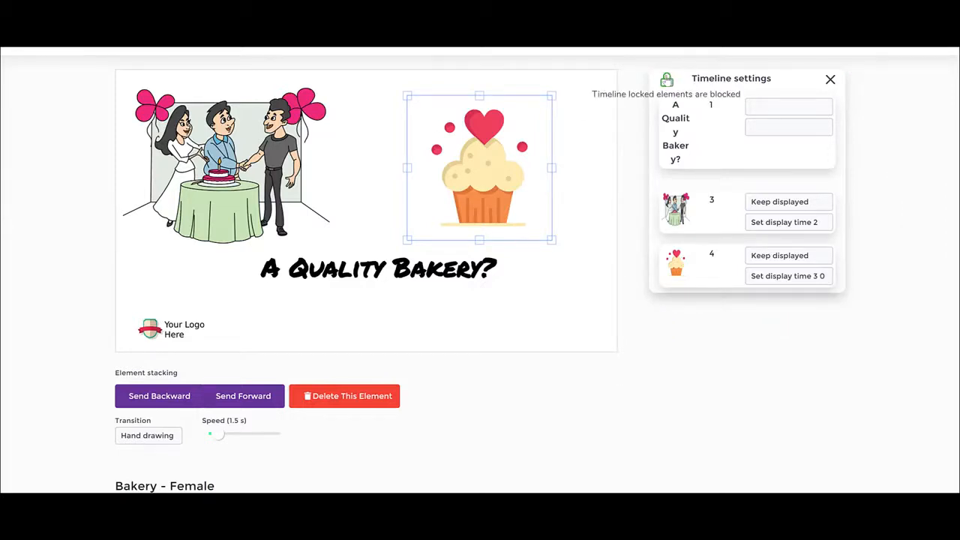
click(667, 79)
drag(328, 286, 529, 284)
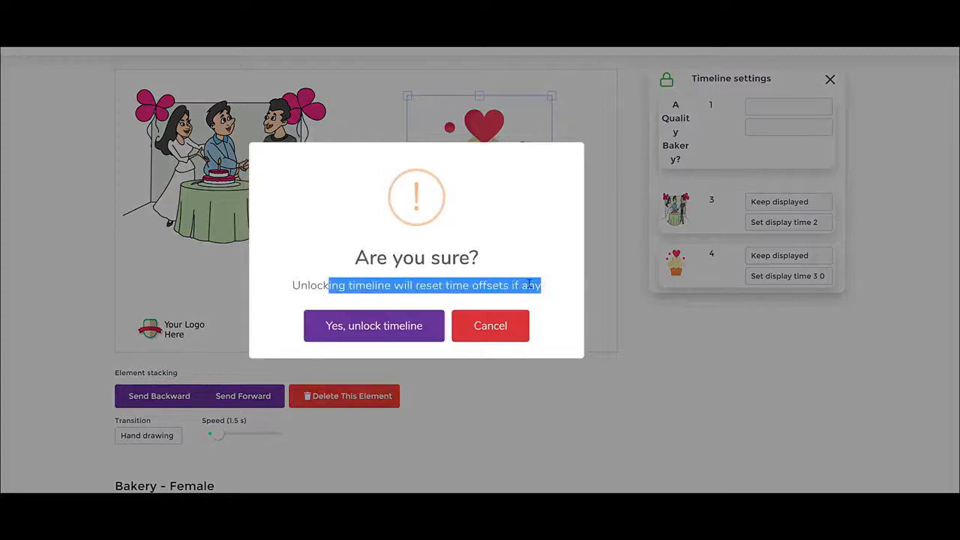
click(399, 330)
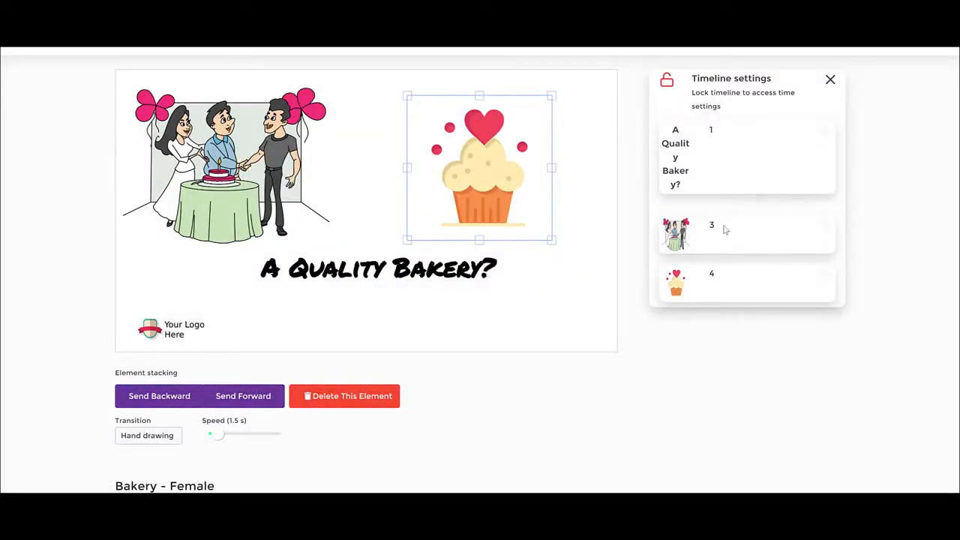
Step: Move the text "A Quality Bakery?" slightly lower and center it horizontally on the slide
click(356, 275)
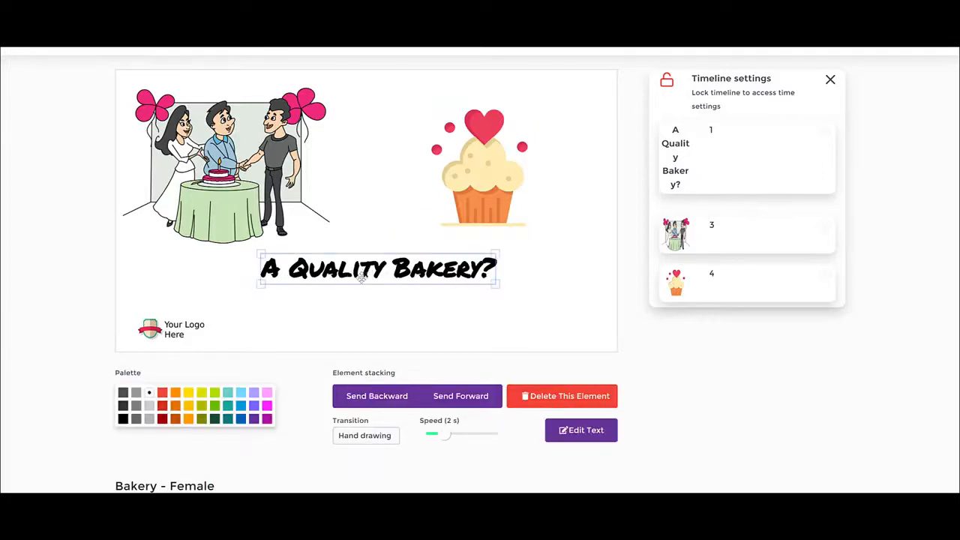
drag(438, 268, 425, 282)
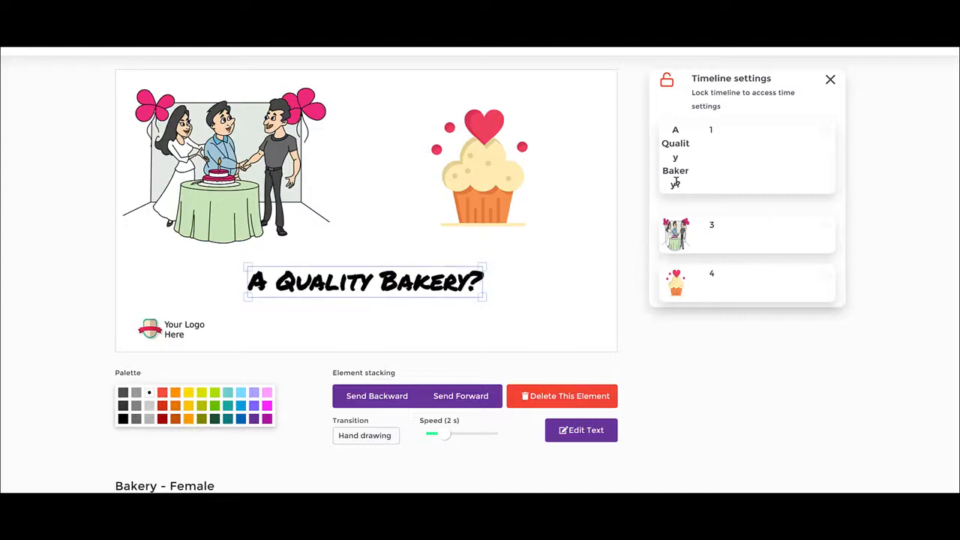
mouse_move(663, 134)
mouse_down()
mouse_move(692, 165)
mouse_move(668, 144)
mouse_up()
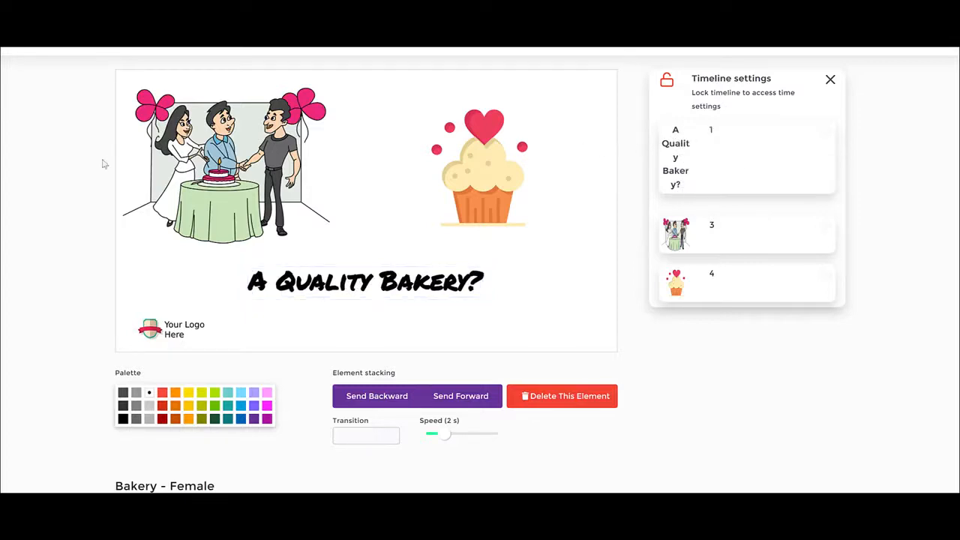
Step: Shift the party illustration slightly to the right, and enlarge the cupcake a little while moving it closer to the illustration
drag(250, 138, 259, 140)
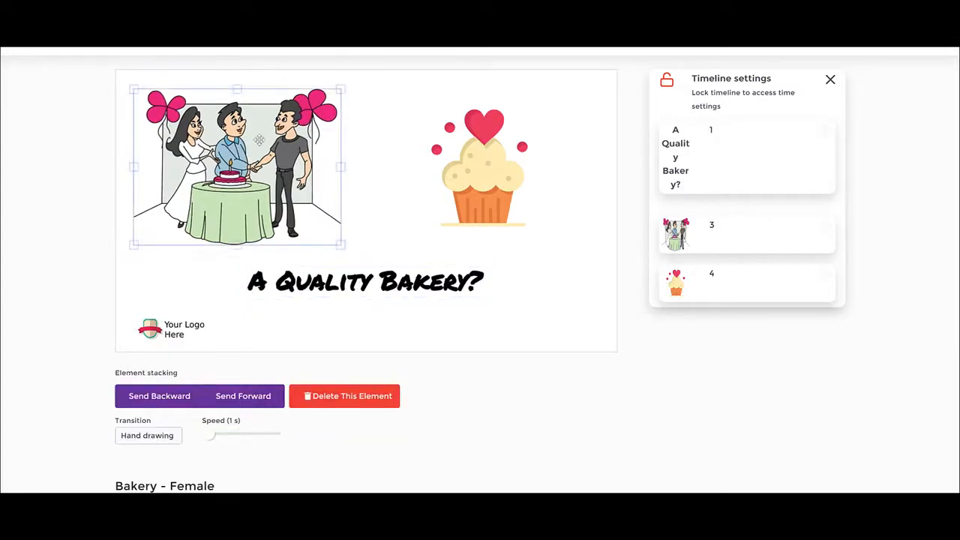
drag(484, 189, 472, 181)
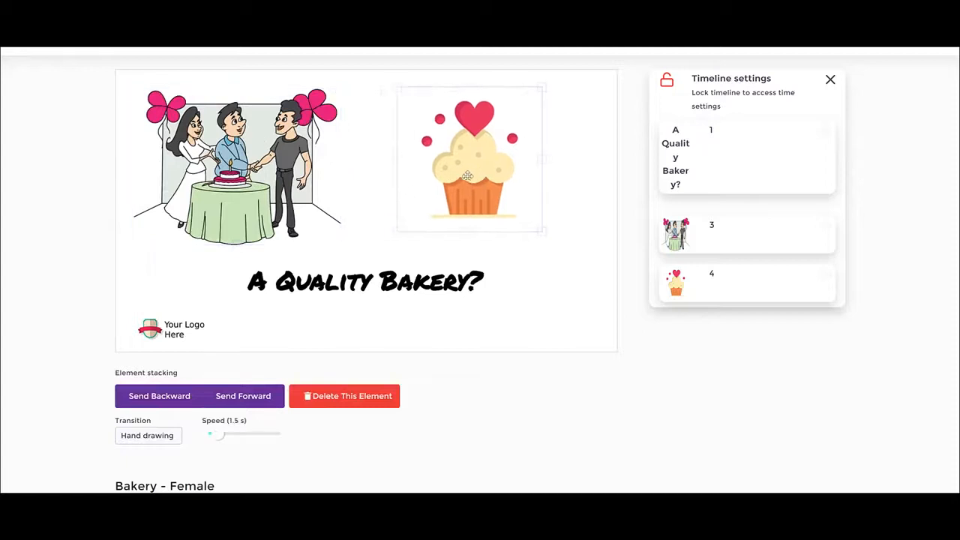
drag(544, 234, 548, 238)
drag(505, 175, 508, 182)
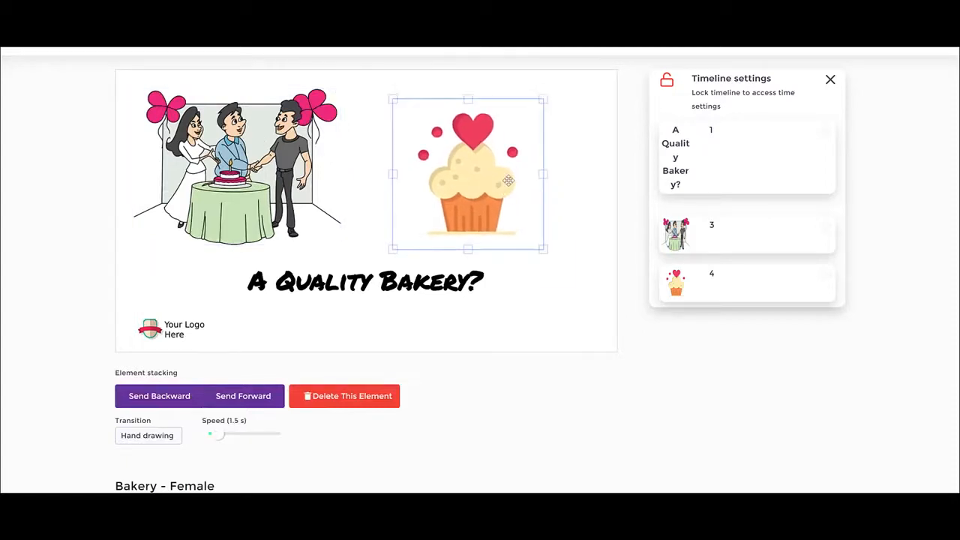
Step: Move the cupcake ahead of the party illustration in the timeline order
drag(681, 289, 693, 208)
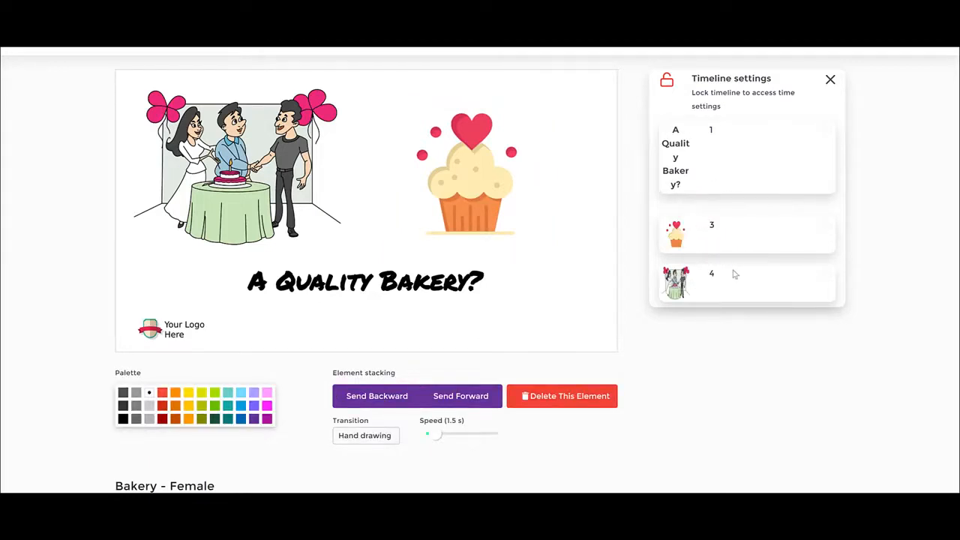
drag(682, 238, 684, 217)
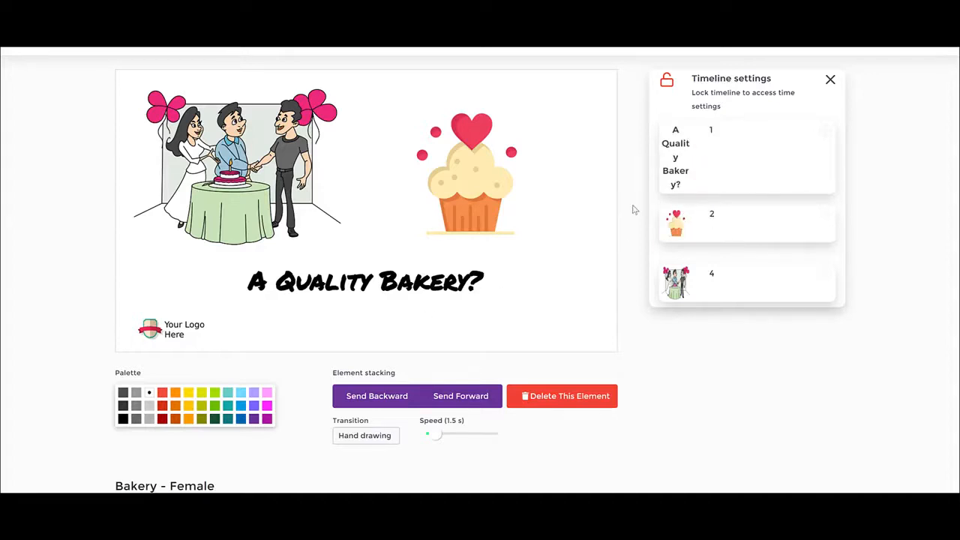
click(480, 168)
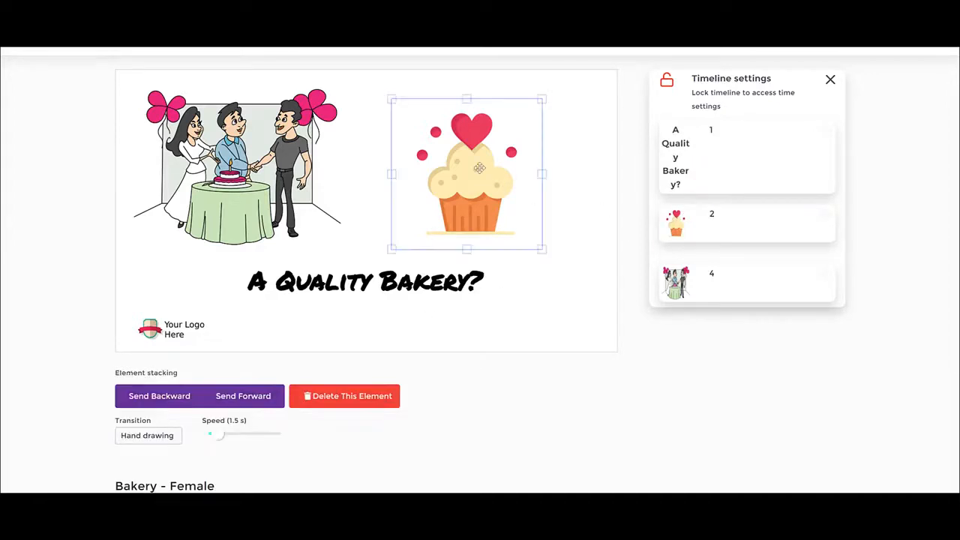
click(297, 177)
click(609, 221)
click(495, 218)
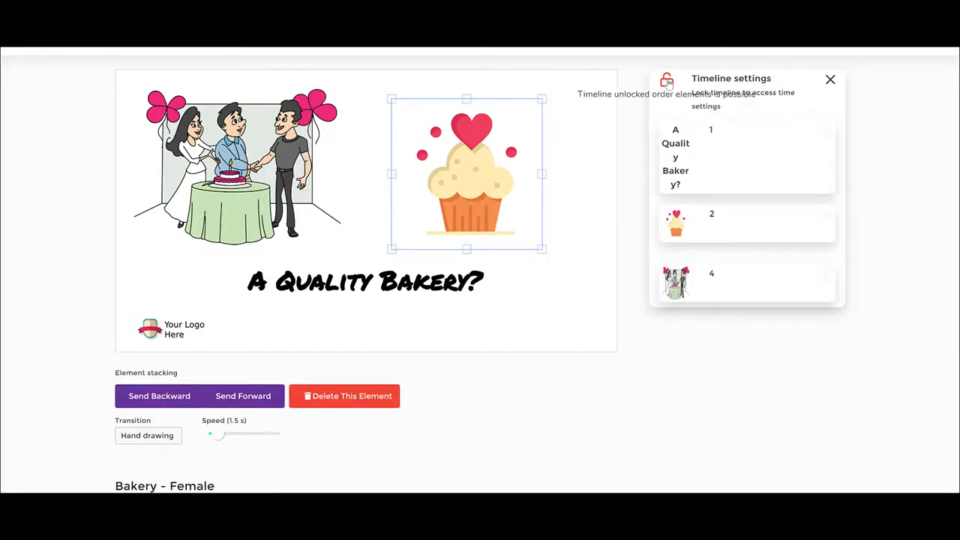
Step: Shift the party illustration and the cupcake slightly to the right, and lock the timeline
click(275, 151)
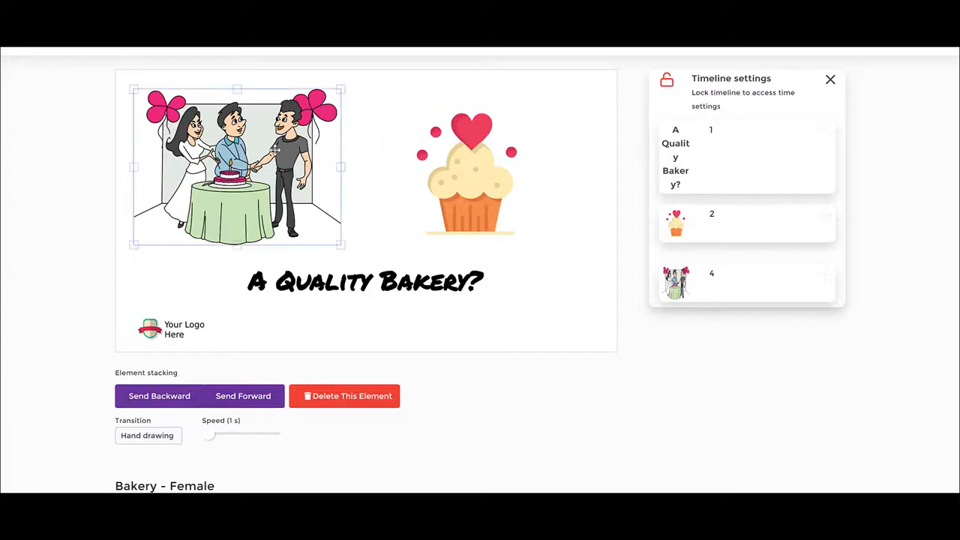
click(517, 150)
click(668, 82)
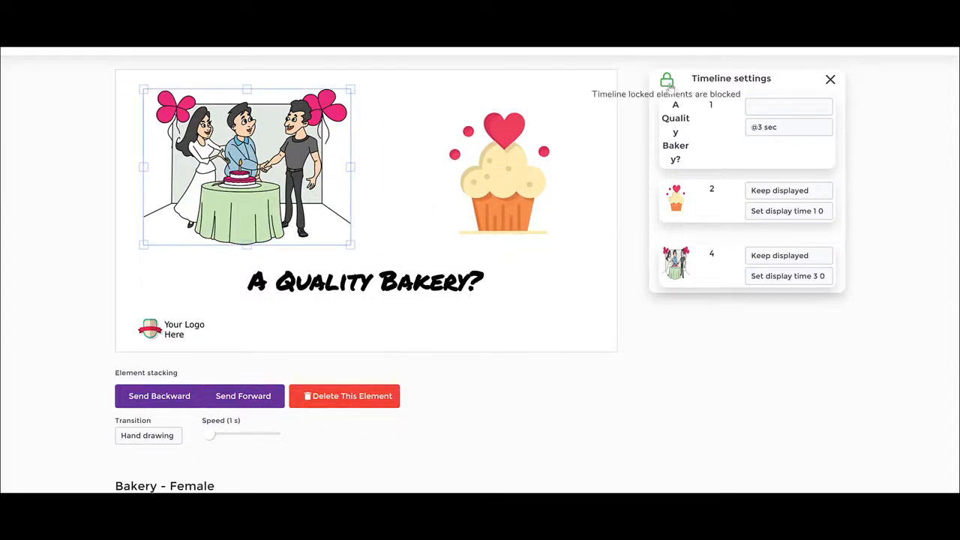
Step: Examine the keep-displayed, hide and display-time options of the text, cupcake and party illustration in the timeline settings
click(773, 107)
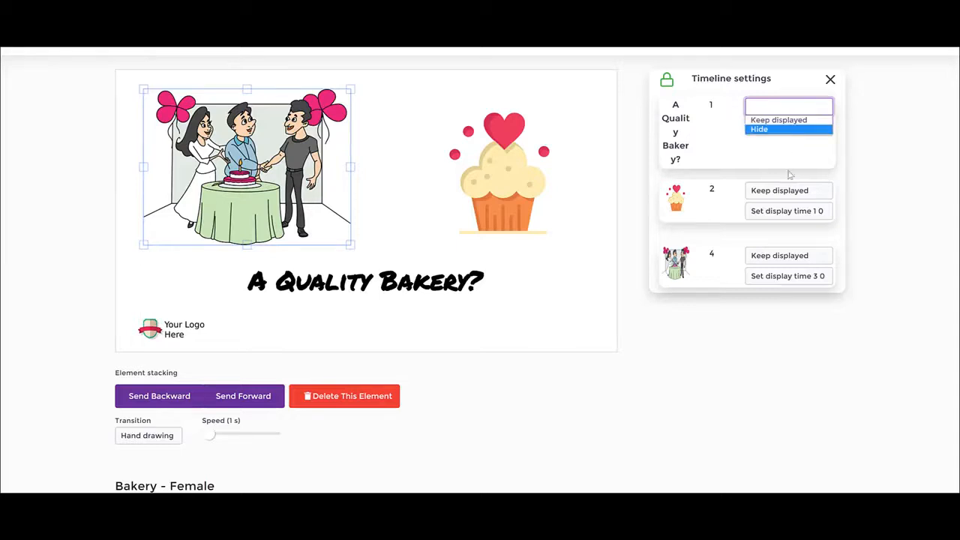
click(784, 193)
click(784, 195)
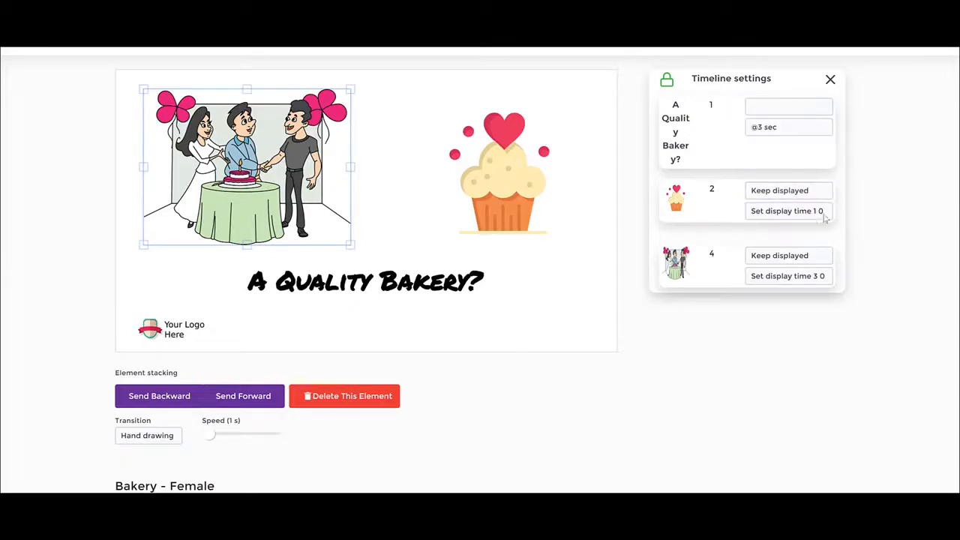
click(807, 213)
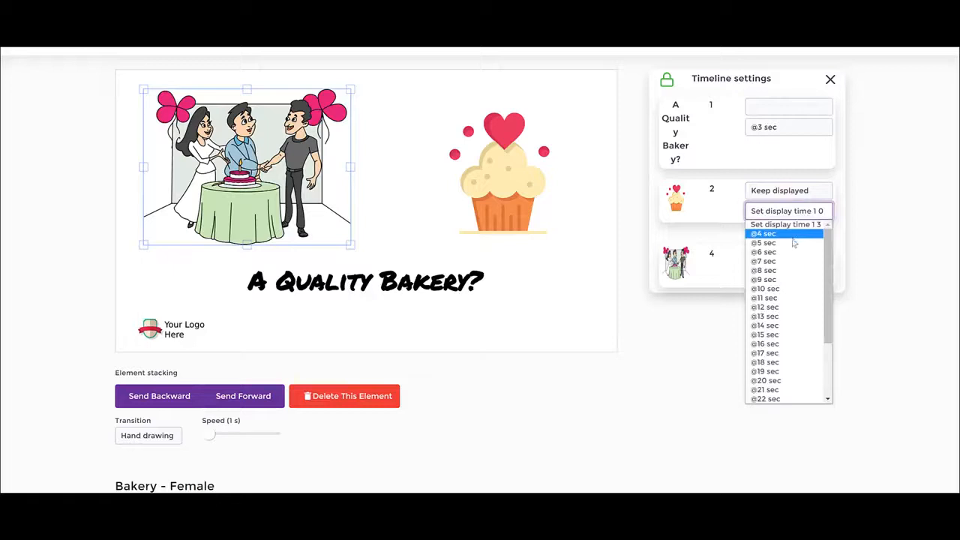
click(801, 225)
click(803, 193)
click(803, 193)
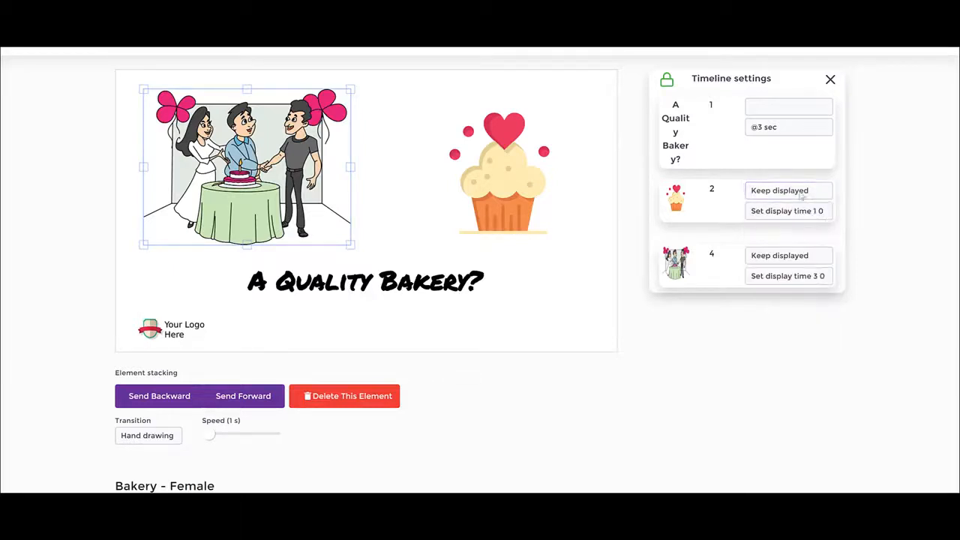
click(794, 258)
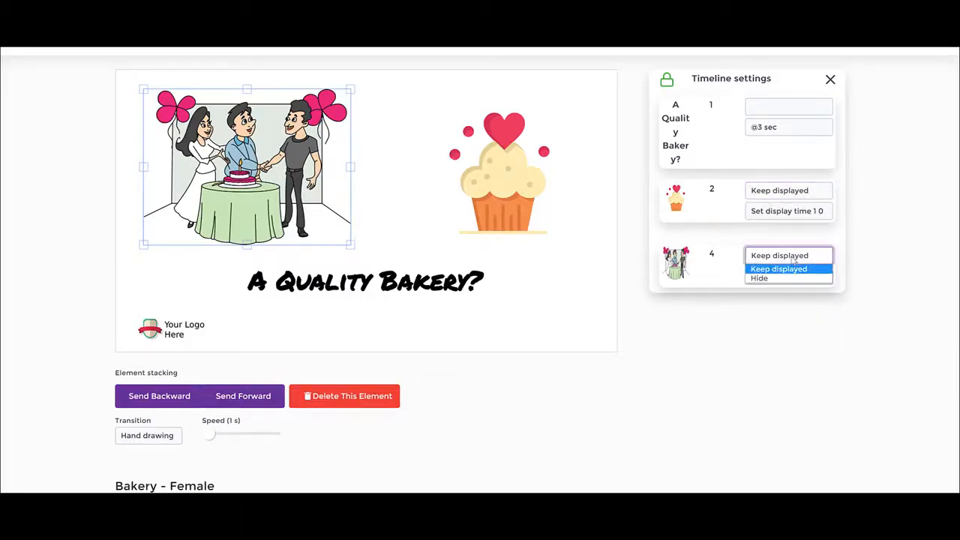
click(780, 268)
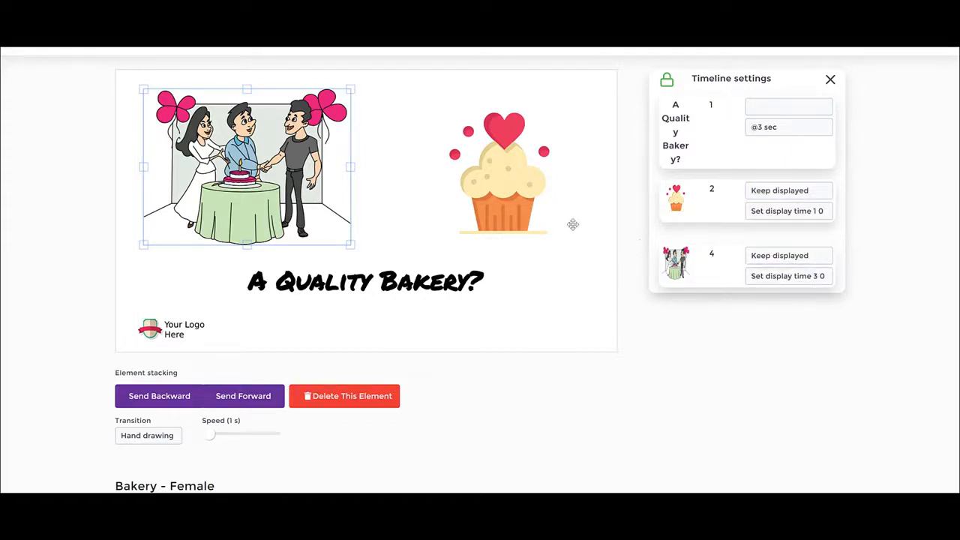
Step: Rearrange the party illustration and the cupcake side by side above the text, closer together around the slide's center
click(502, 185)
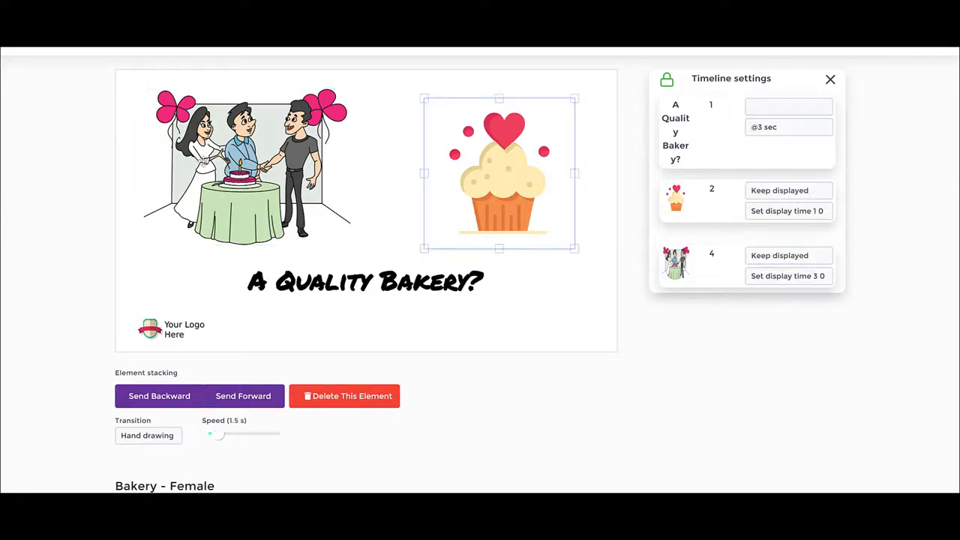
drag(223, 169, 249, 133)
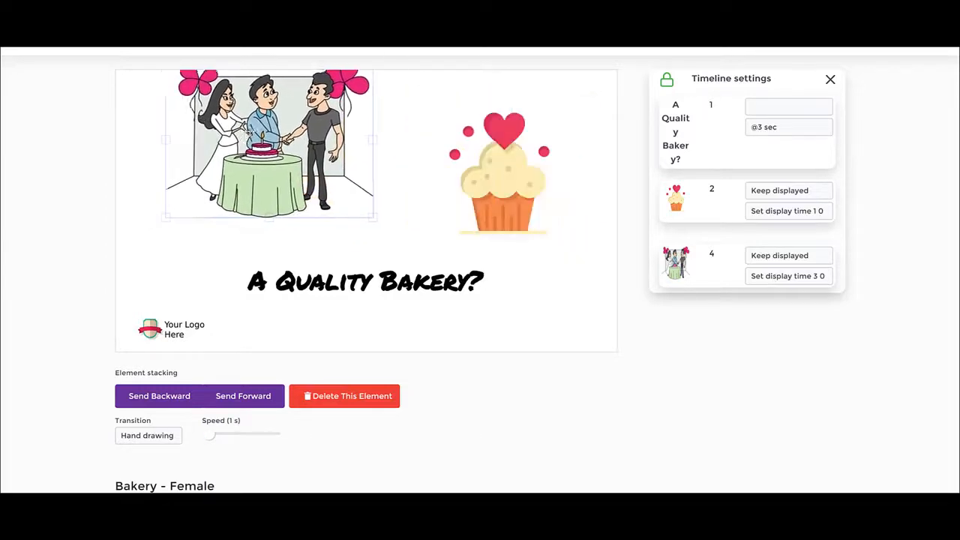
drag(498, 157, 416, 162)
drag(276, 138, 246, 166)
drag(424, 193, 501, 197)
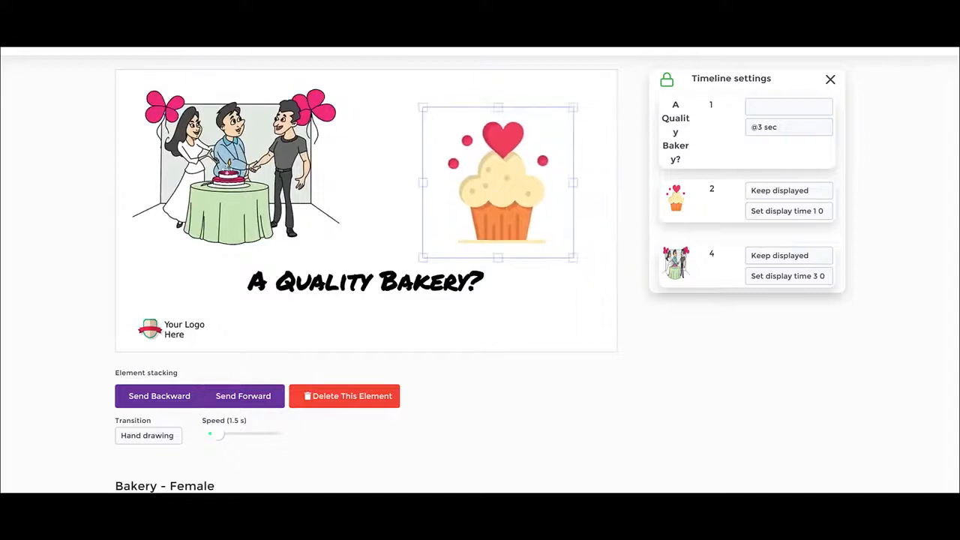
drag(305, 167, 326, 171)
drag(492, 182, 478, 173)
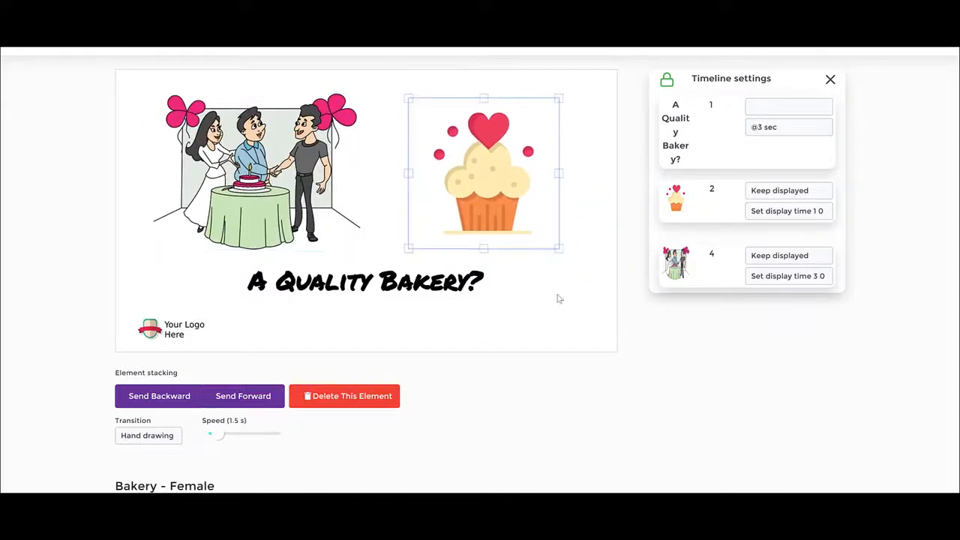
click(586, 238)
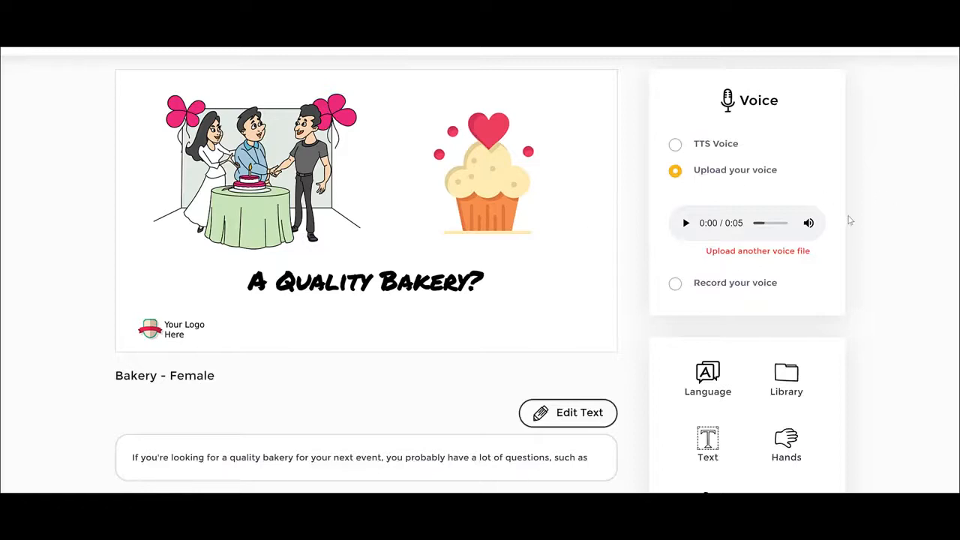
Step: Start a new text element for the slide and look through the available fonts, keeping Primer
scroll(848, 217, down, 1)
scroll(847, 217, up, 2)
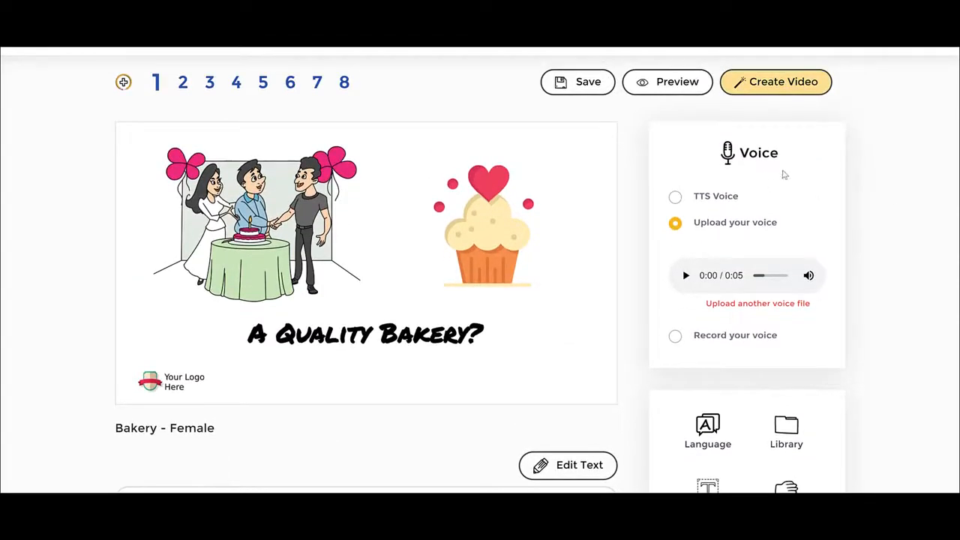
scroll(639, 206, down, 1)
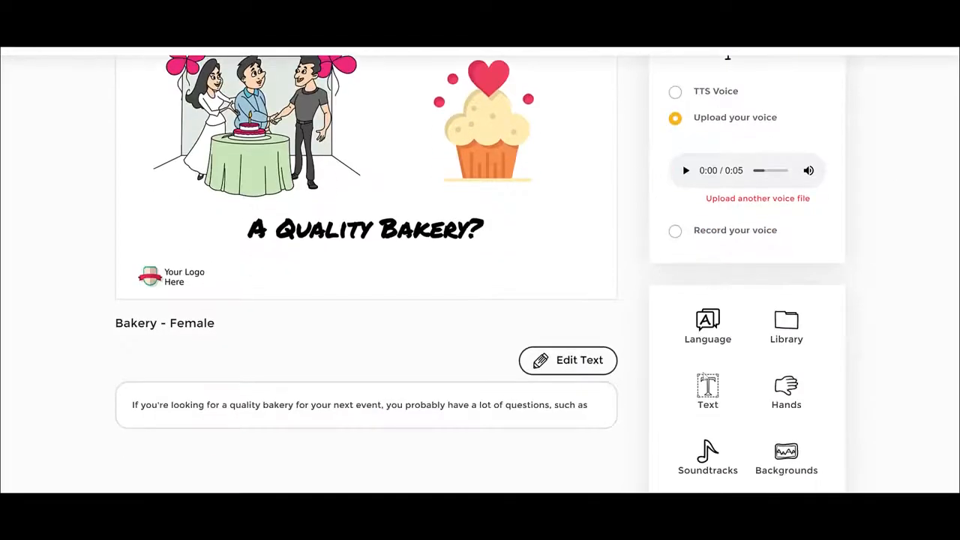
click(713, 388)
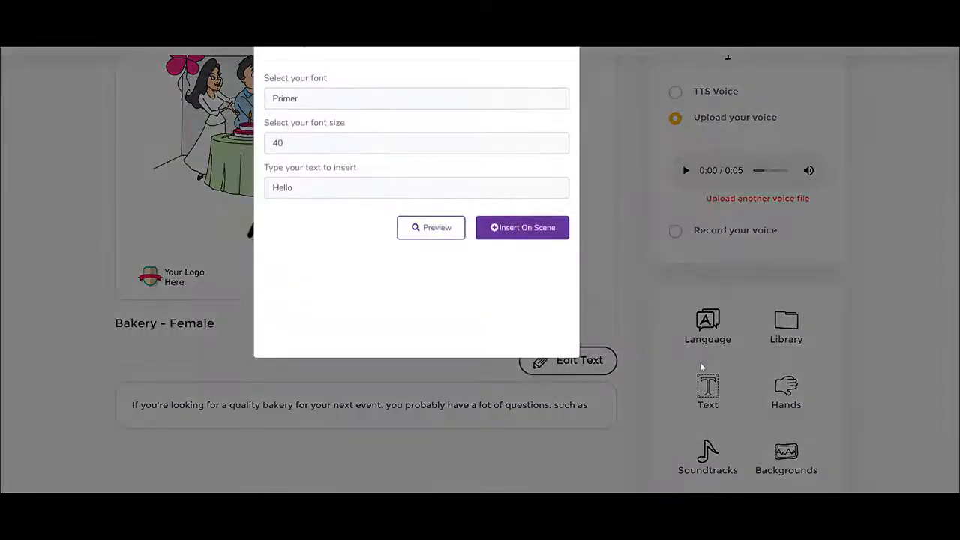
click(338, 99)
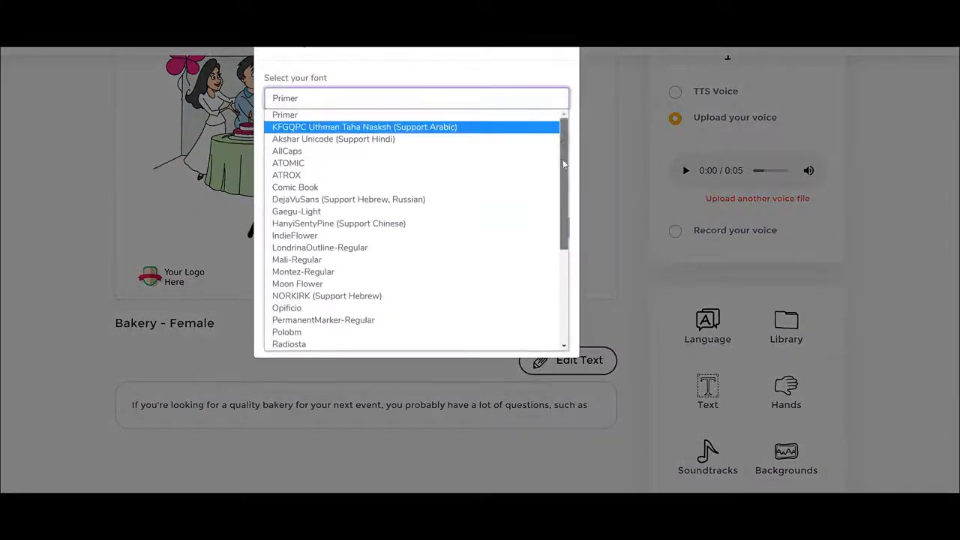
drag(566, 162, 586, 98)
click(398, 76)
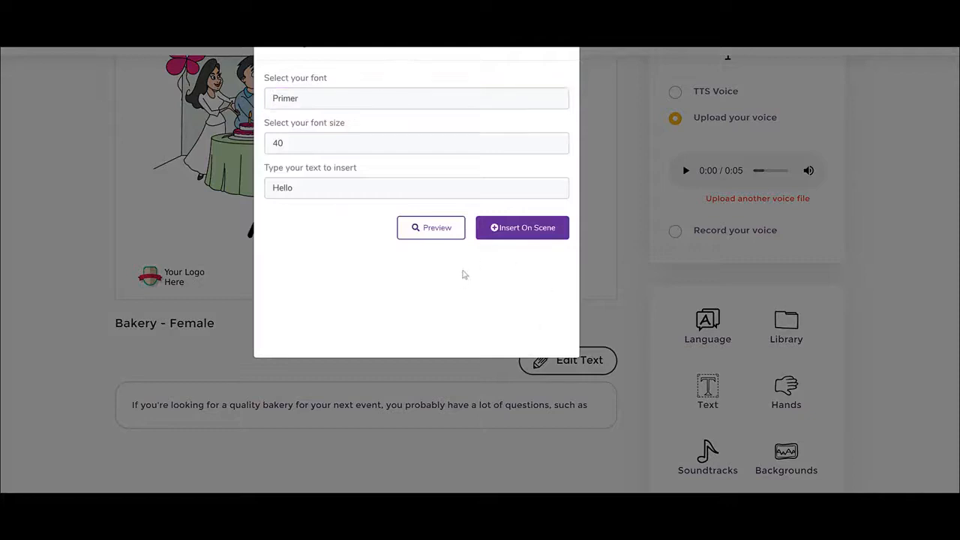
Step: Insert the text "Get A Special Discount Today" at font size 50 on the scene
double_click(339, 190)
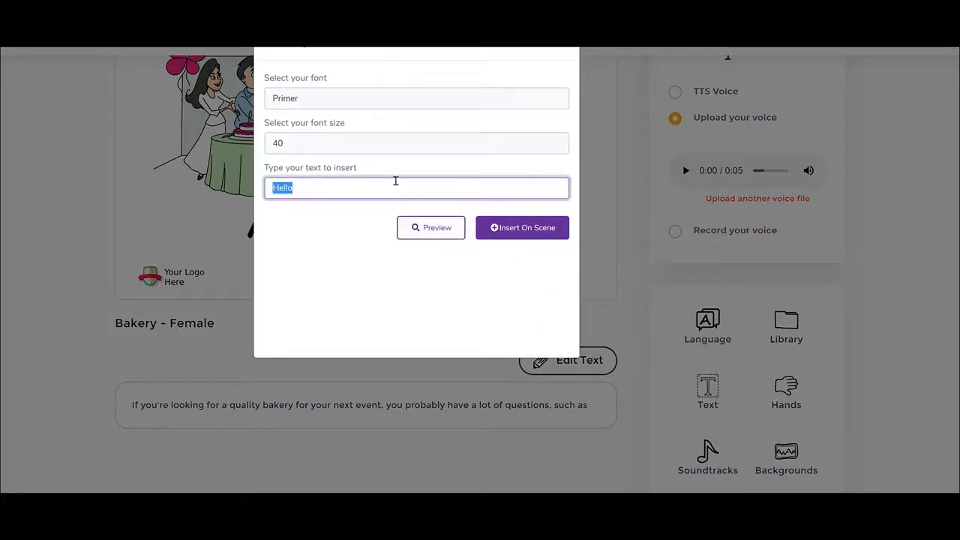
text(Get A Special Di)
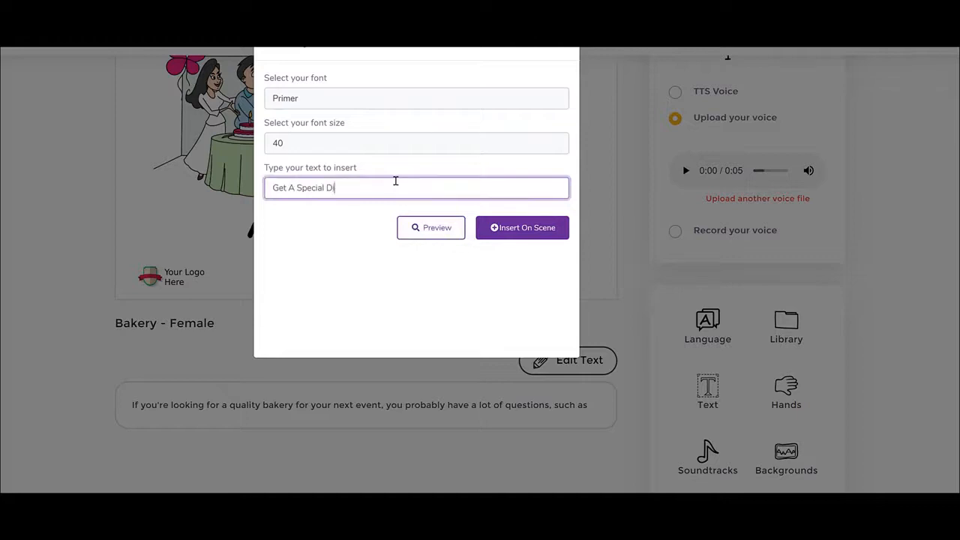
text(scount Today)
click(352, 143)
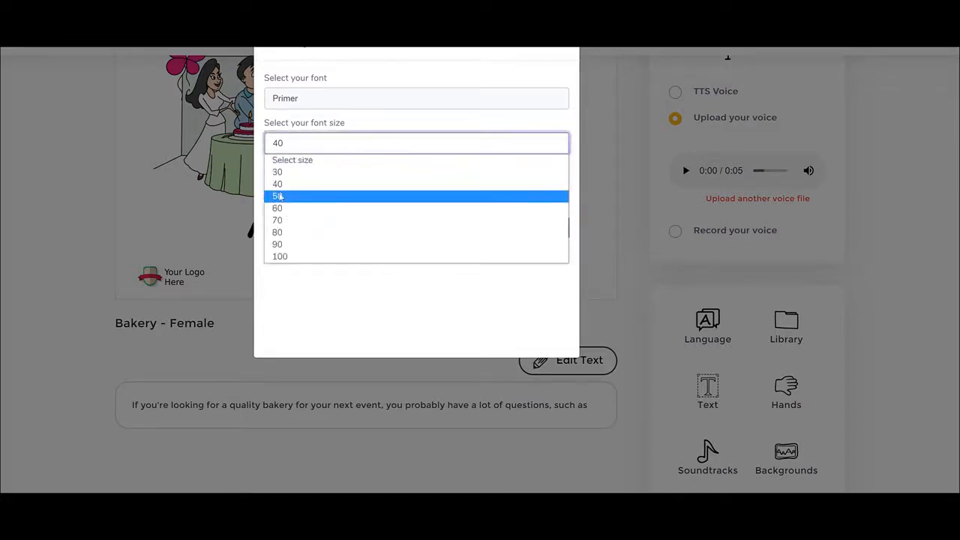
click(289, 193)
click(500, 229)
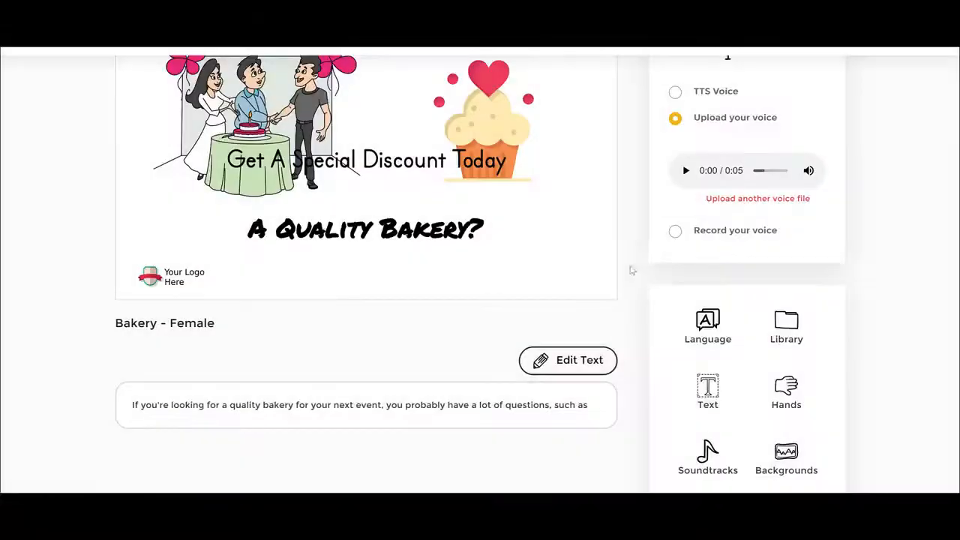
Step: Move the discount text down below the illustrations and delete the "A Quality Bakery?" text
drag(409, 162, 409, 254)
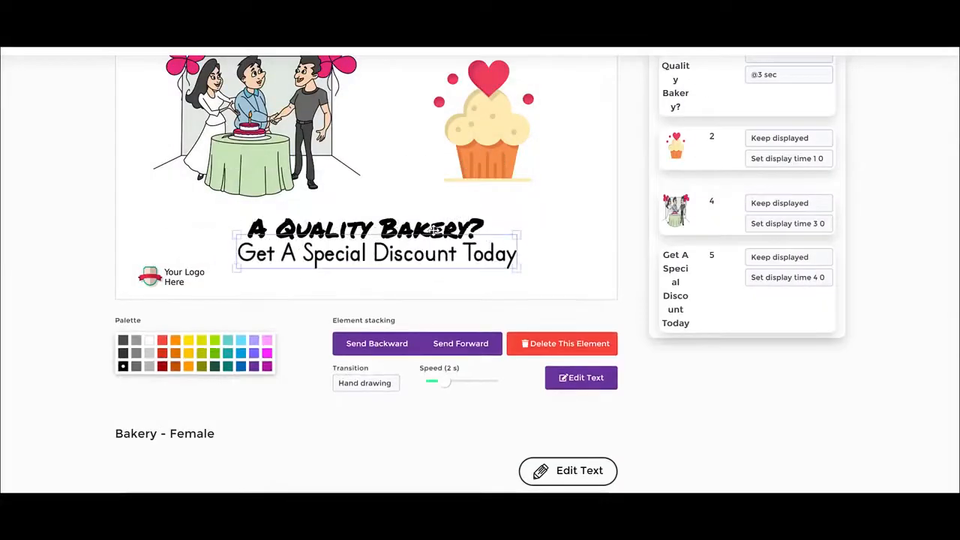
click(435, 230)
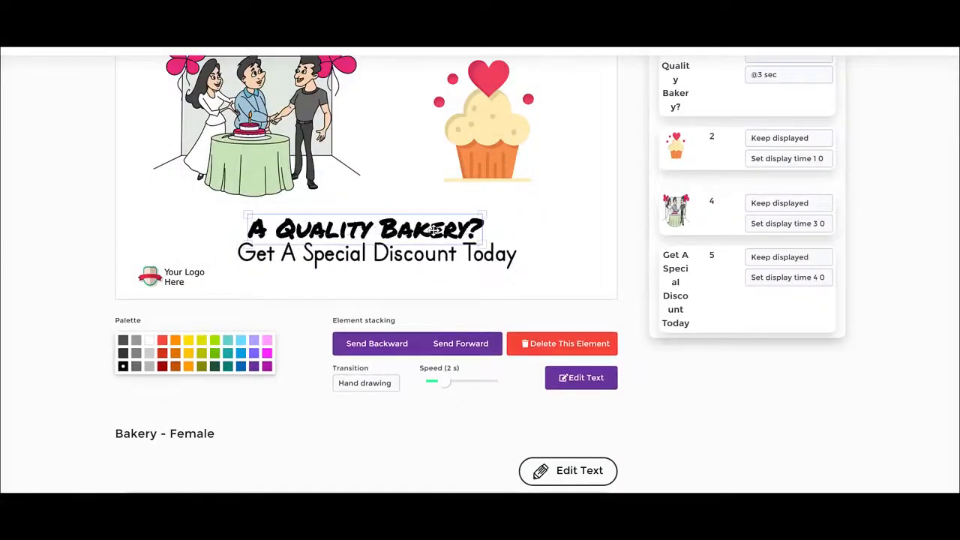
click(565, 350)
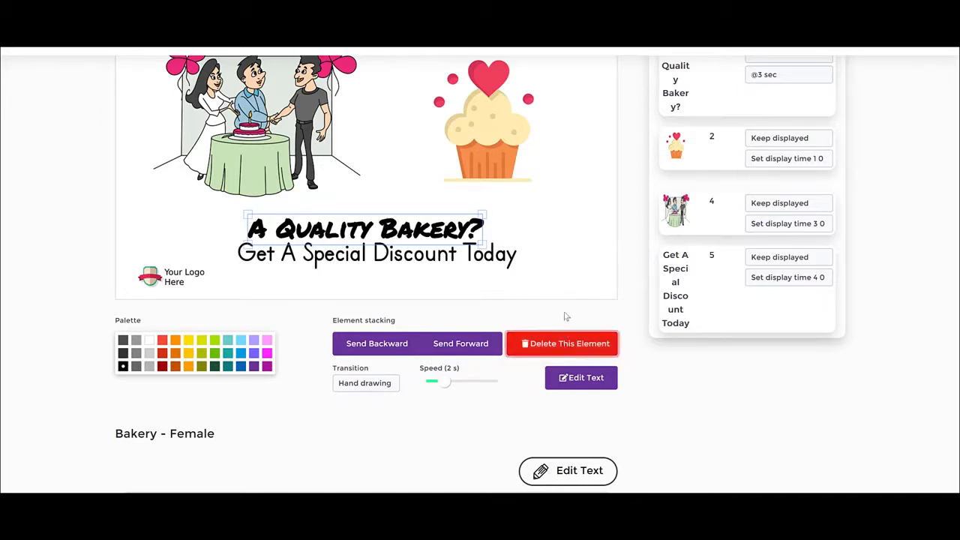
click(563, 343)
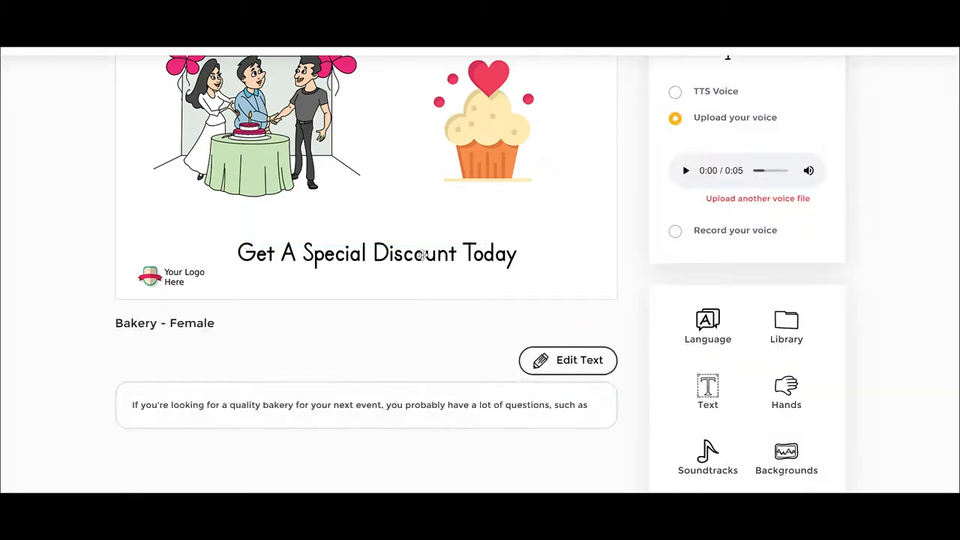
Step: Color the discount text dark red and check its transition options, keeping Hand drawing
click(422, 255)
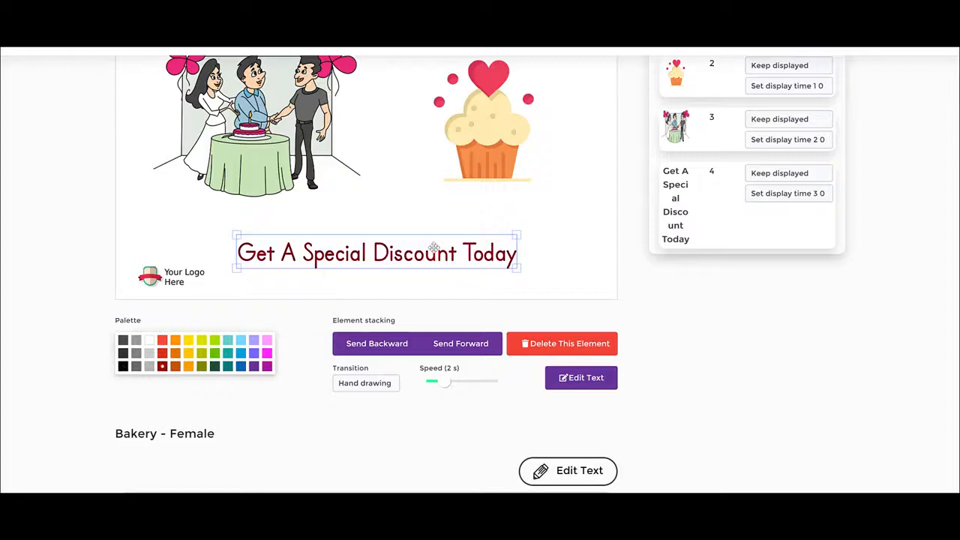
click(385, 385)
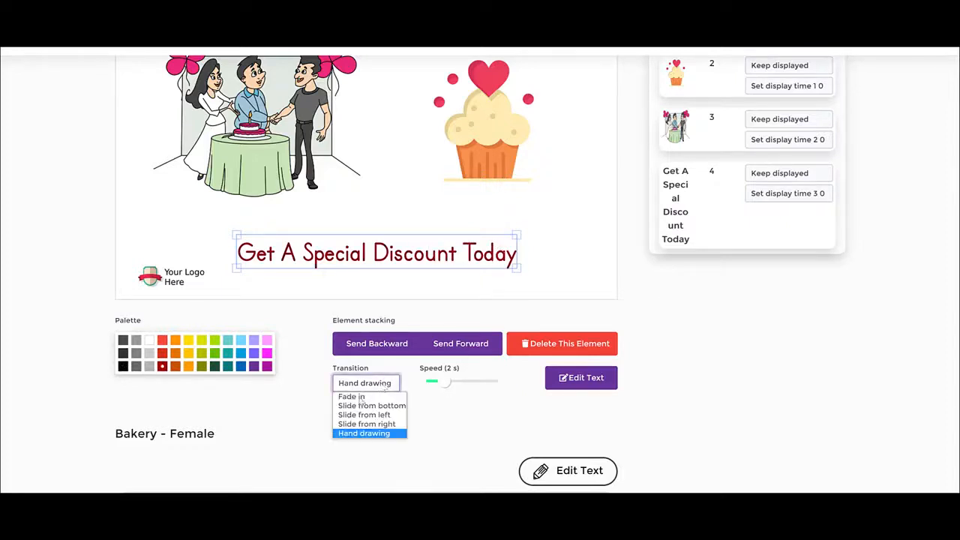
click(444, 433)
click(428, 210)
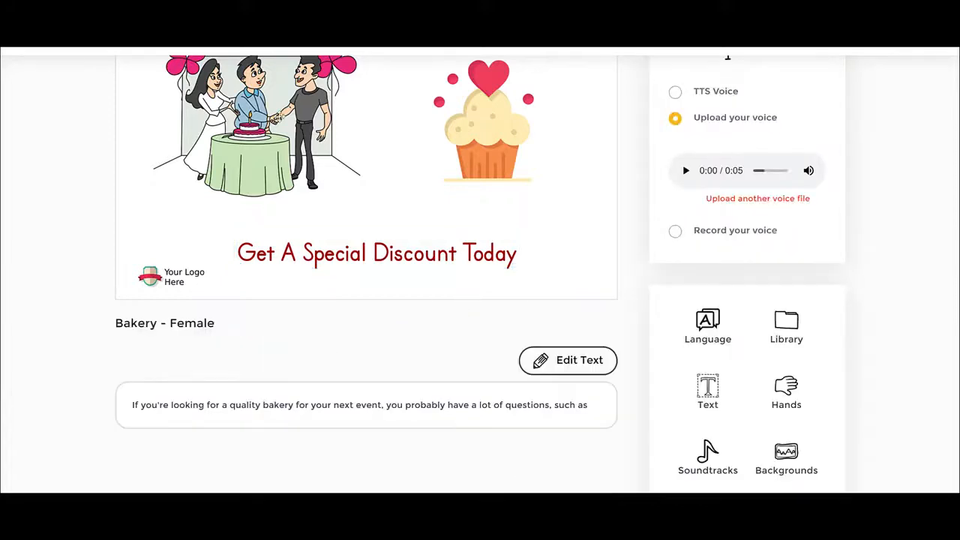
Step: Review the transition options and speed setting of the party illustration
click(277, 117)
click(149, 383)
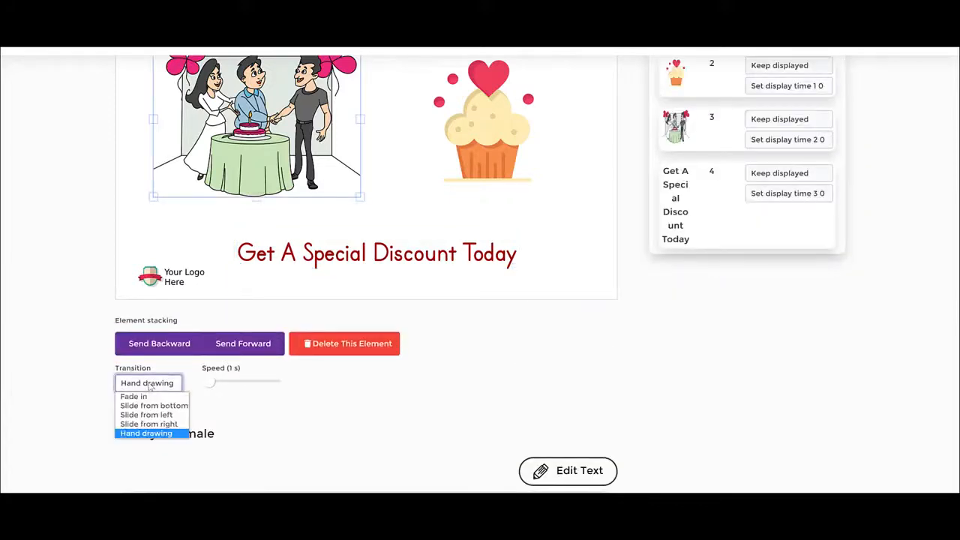
click(315, 407)
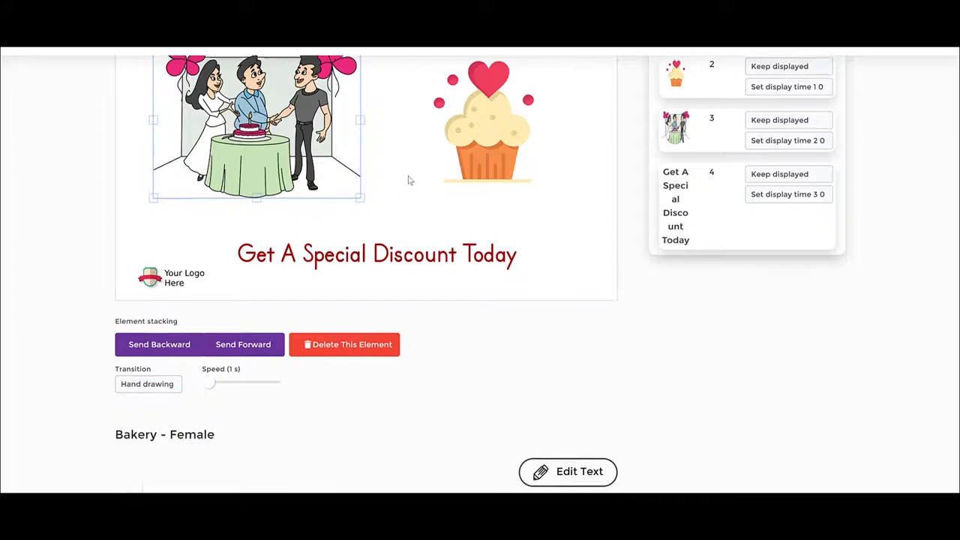
scroll(408, 180, up, 2)
click(391, 230)
click(354, 198)
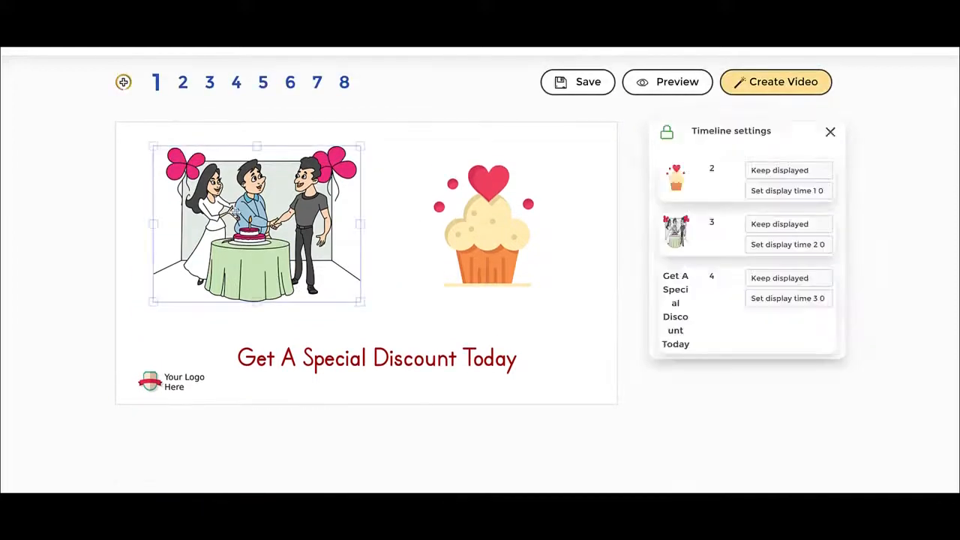
scroll(158, 341, down, 2)
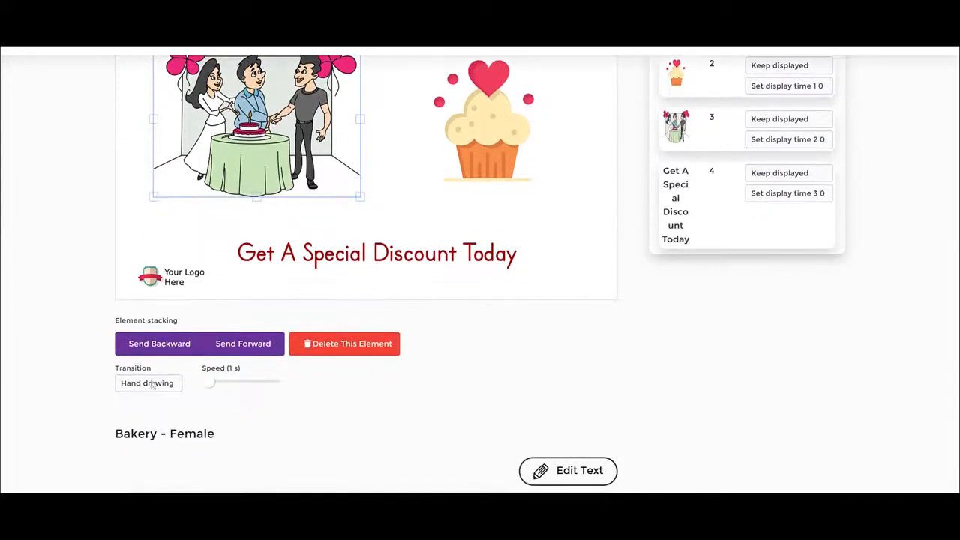
Step: Delete the party illustration and move the cupcake to the middle of the slide above the discount text
click(467, 116)
drag(467, 116, 455, 123)
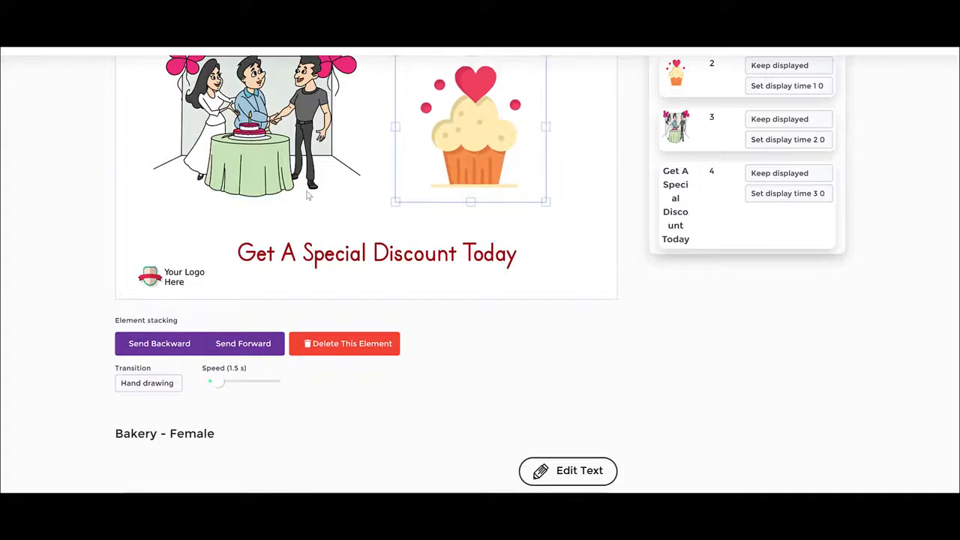
scroll(308, 197, up, 1)
click(307, 197)
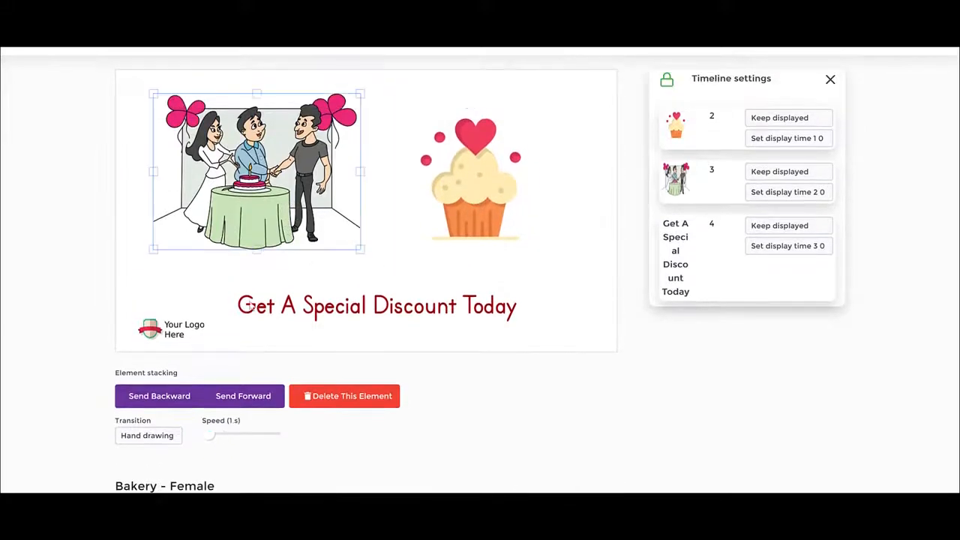
click(358, 398)
drag(488, 195, 405, 199)
Step: Set the cupcake's transition to Slide from left
click(147, 435)
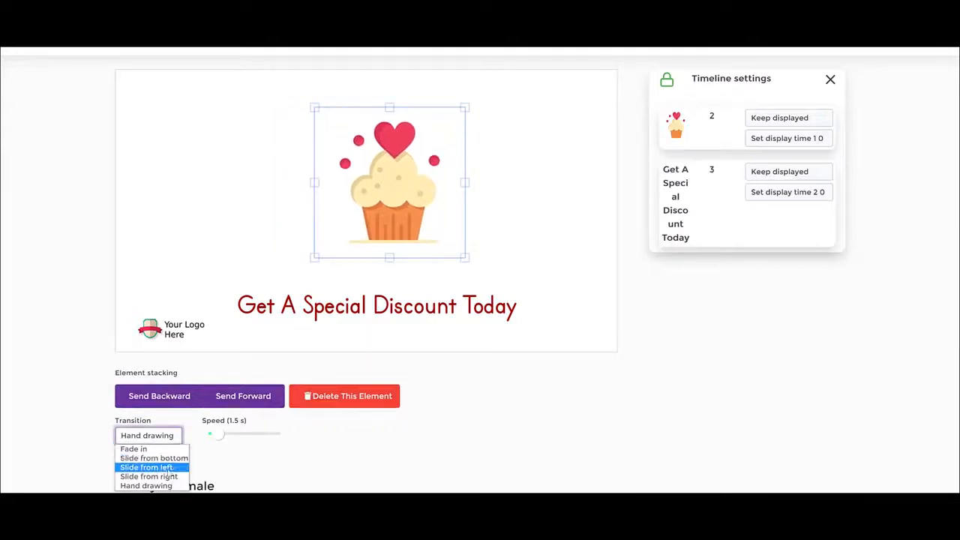
click(169, 467)
click(518, 265)
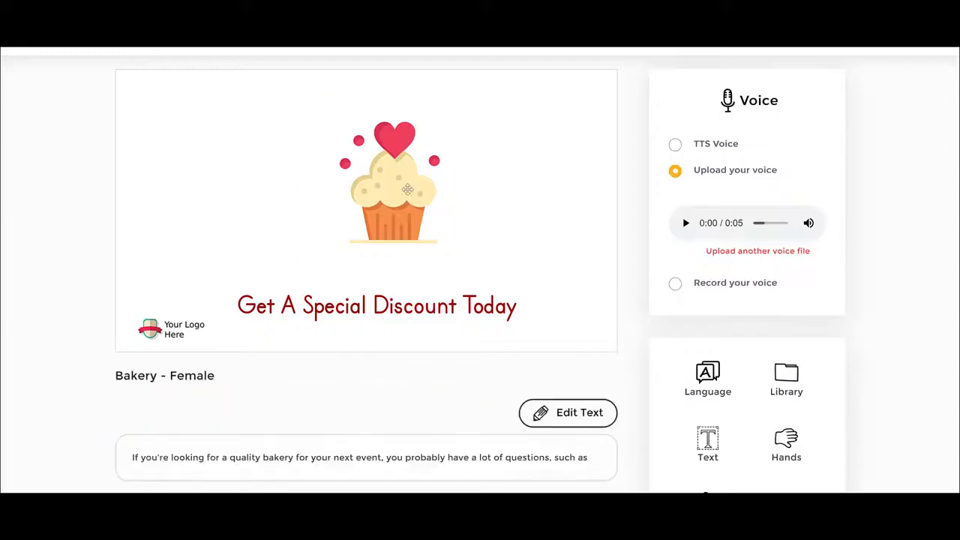
click(408, 189)
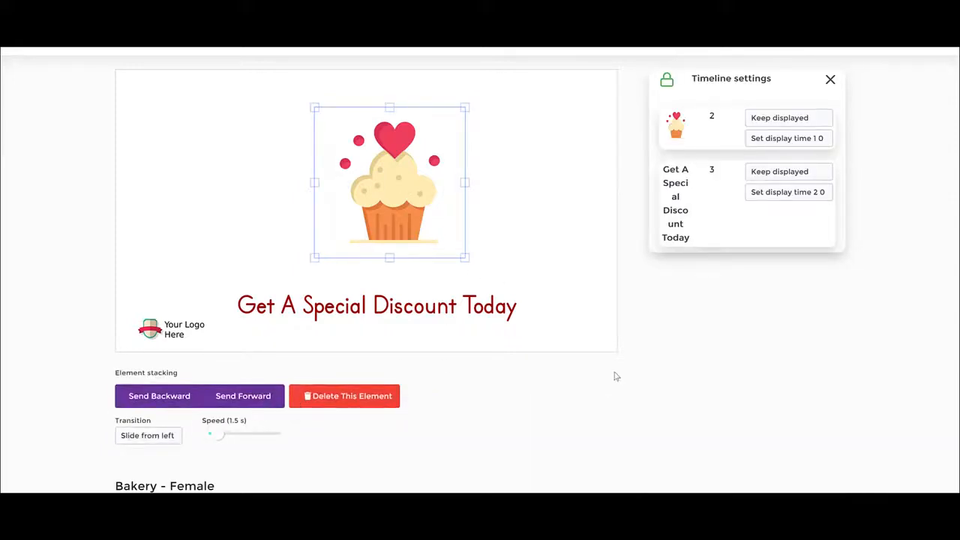
Step: Preview the animation of slide 1 and close the preview
scroll(638, 146, up, 3)
click(667, 147)
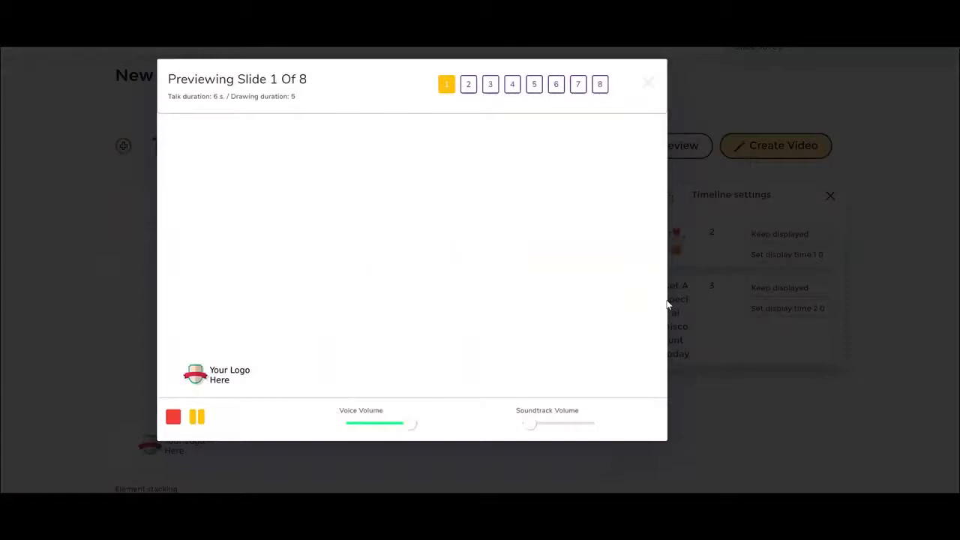
click(198, 418)
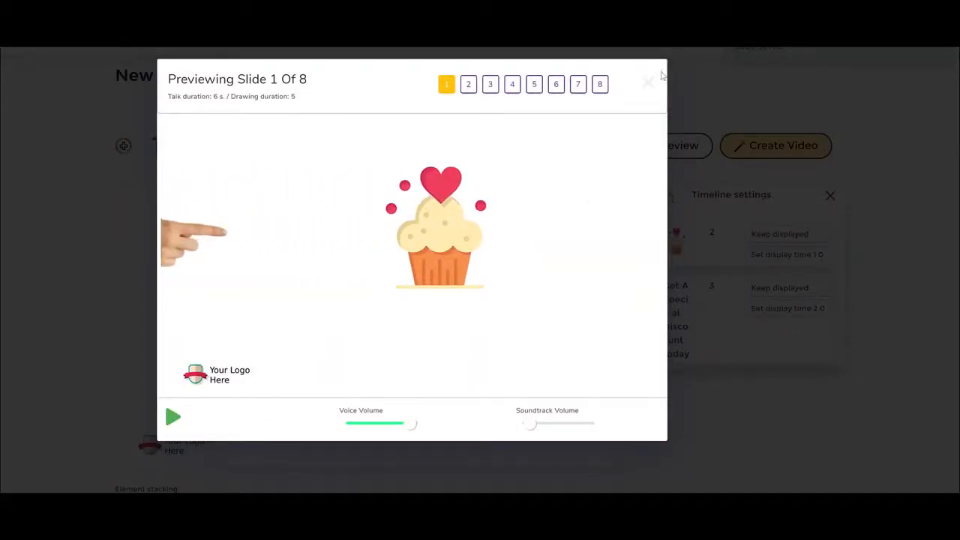
click(650, 83)
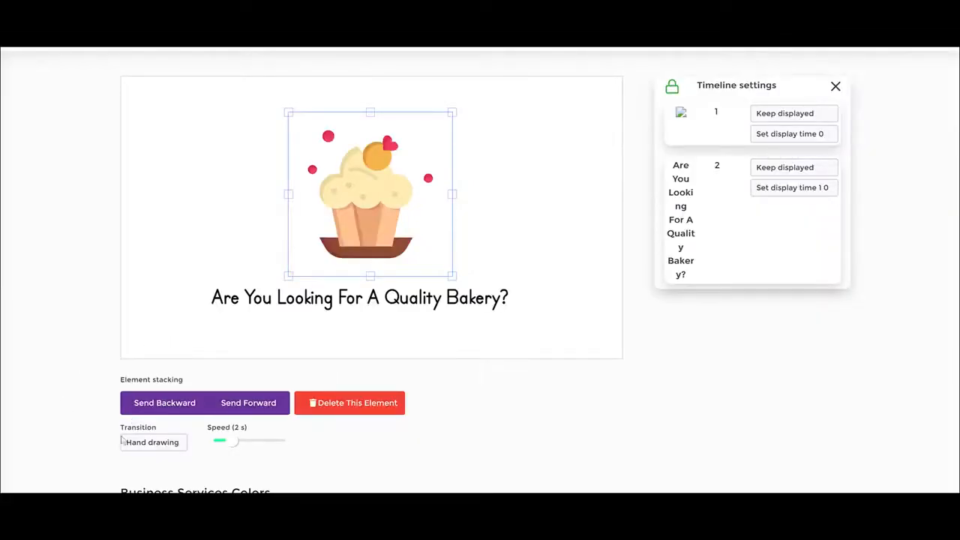
Step: Check the transition options of the cupcake in the Business Services Colors project and read through the slide's script text
click(154, 444)
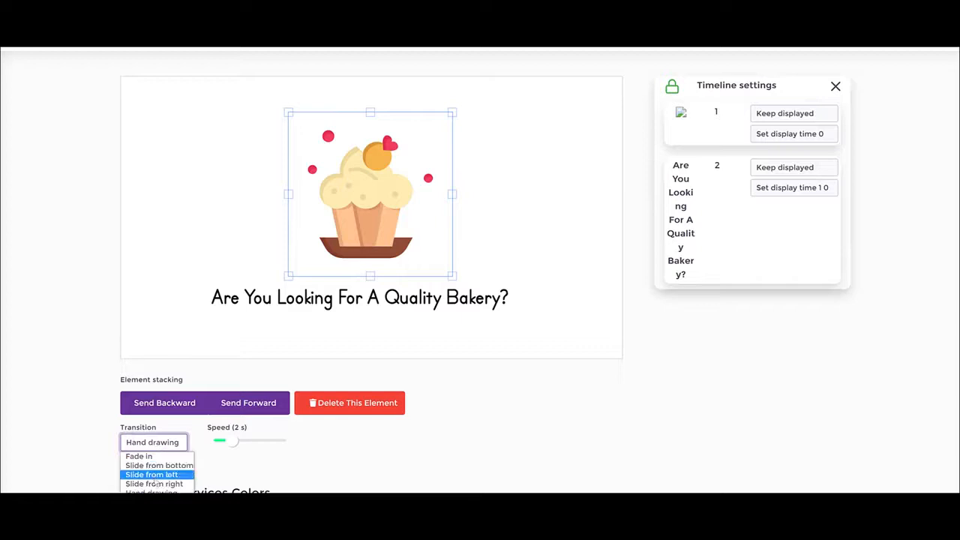
click(85, 372)
scroll(626, 300, down, 2)
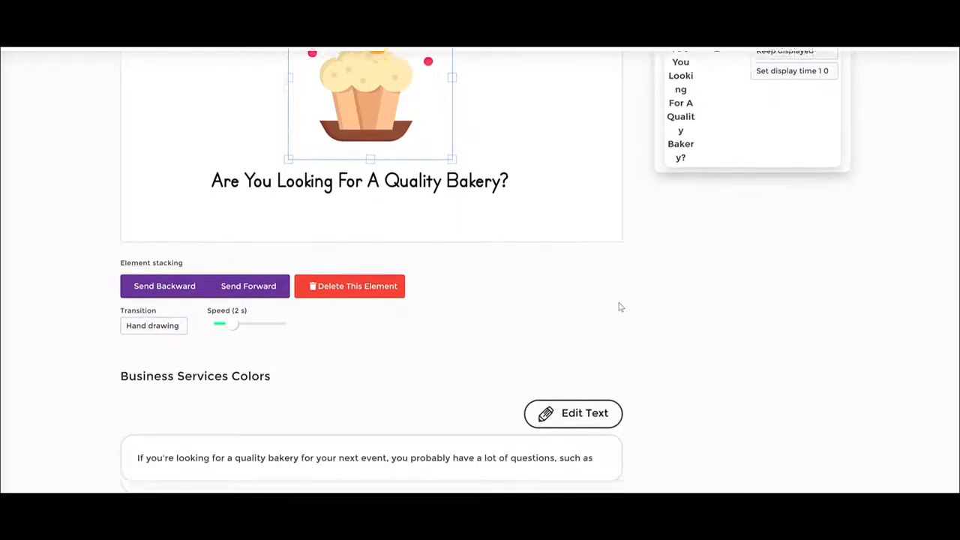
scroll(620, 307, down, 2)
scroll(620, 306, up, 1)
drag(137, 417, 598, 420)
click(598, 420)
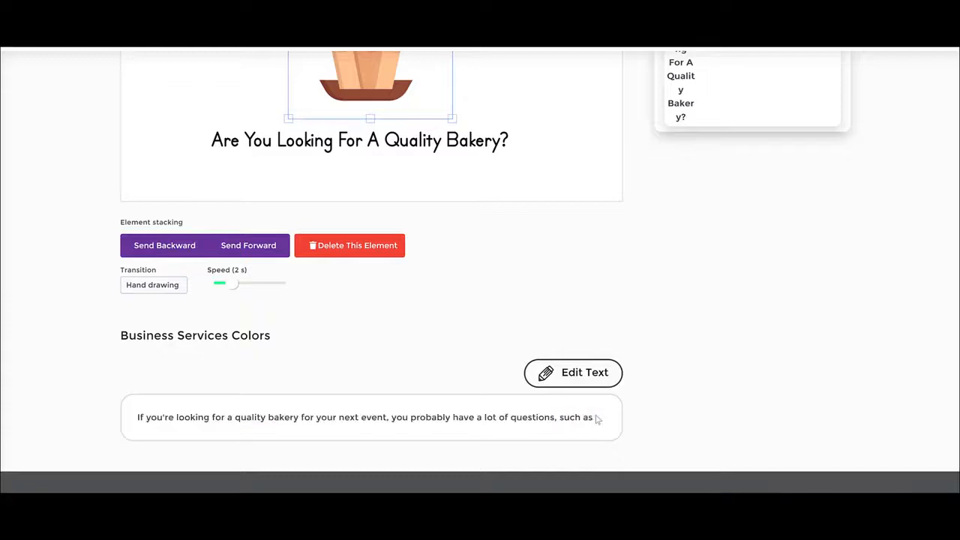
double_click(181, 417)
double_click(533, 418)
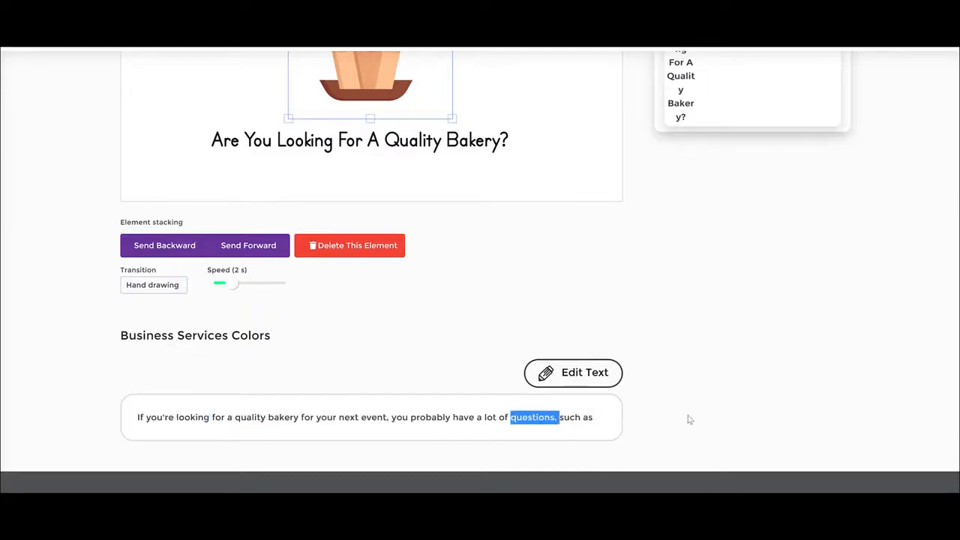
click(598, 423)
drag(138, 417, 393, 418)
click(662, 392)
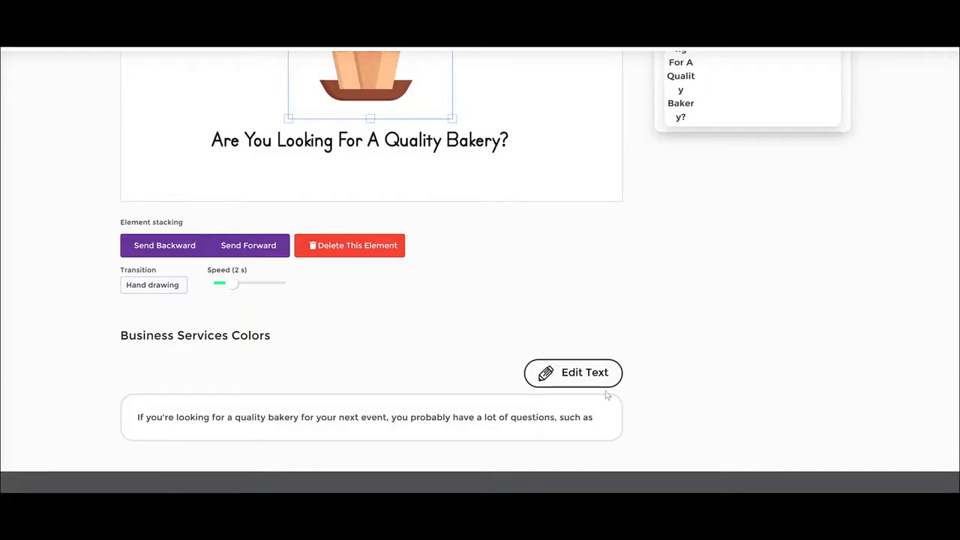
Step: Check how the slide's script text can be edited and cancel the edit without changing it
click(589, 375)
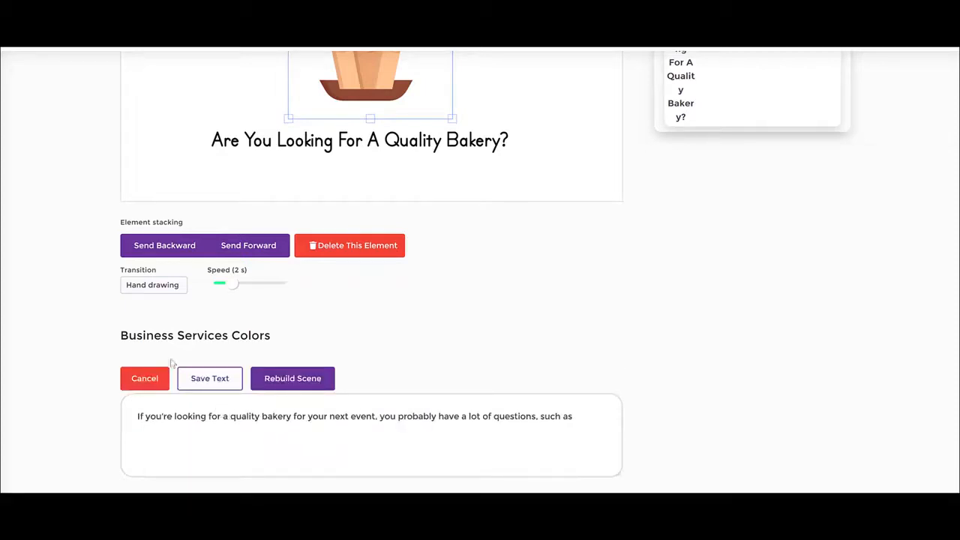
drag(165, 418, 580, 420)
click(580, 422)
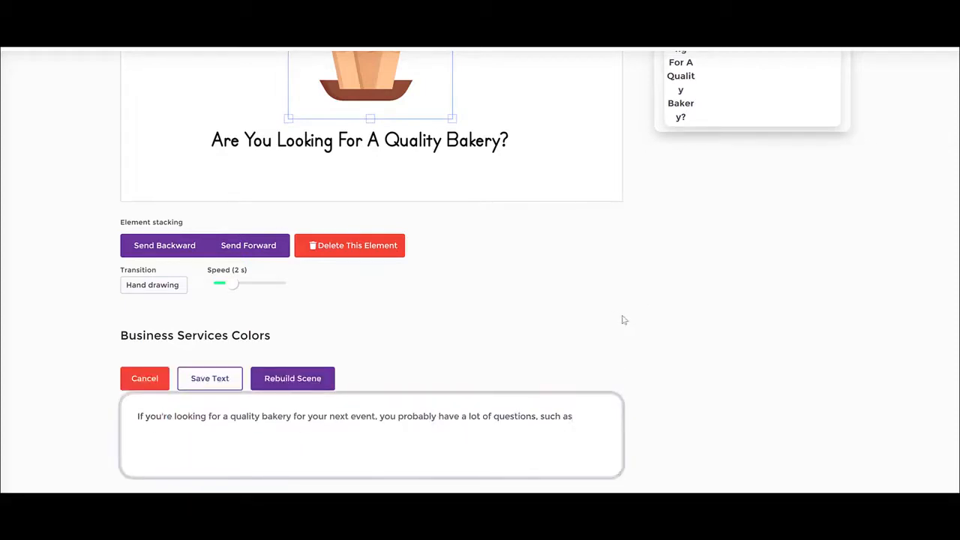
click(149, 378)
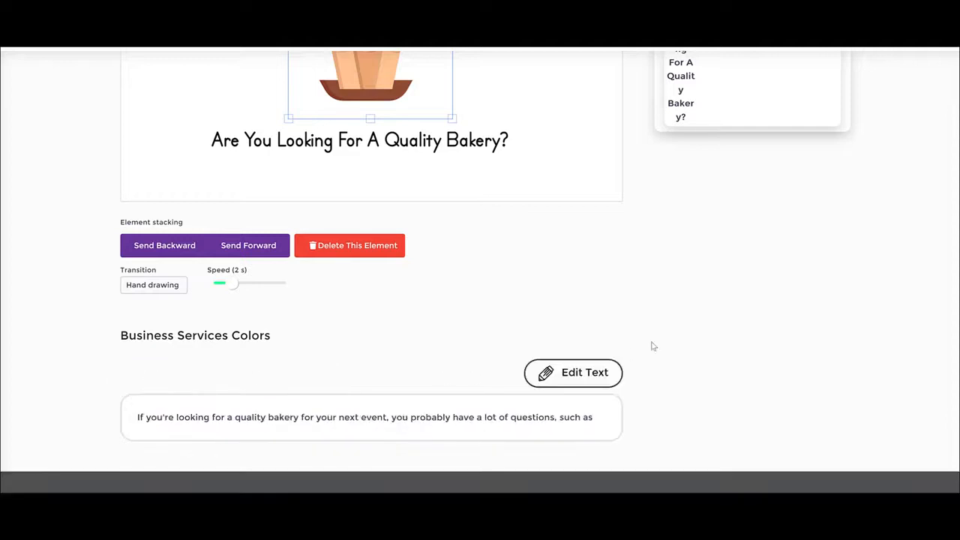
Step: Deselect the cupcake and look through the available English TTS voices without choosing another one
scroll(652, 346, up, 4)
click(587, 252)
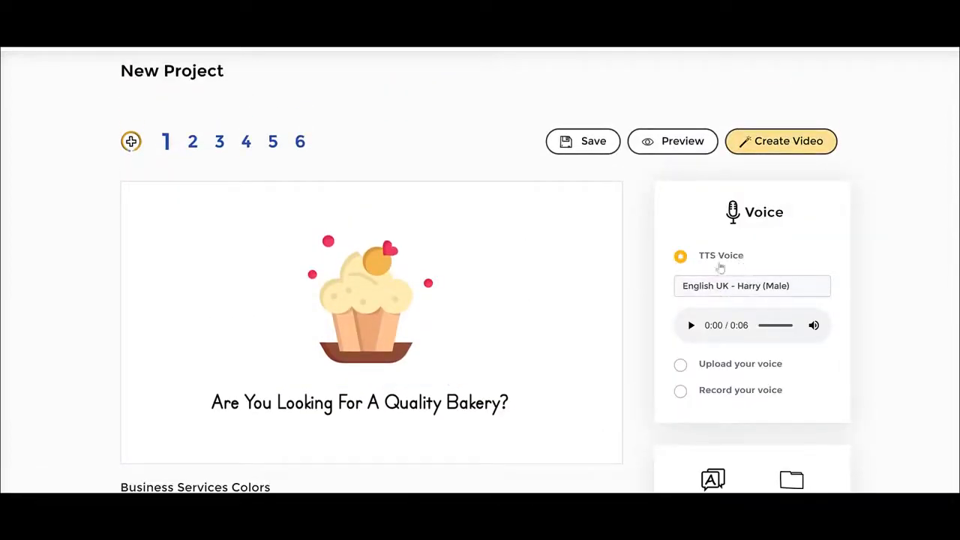
click(751, 286)
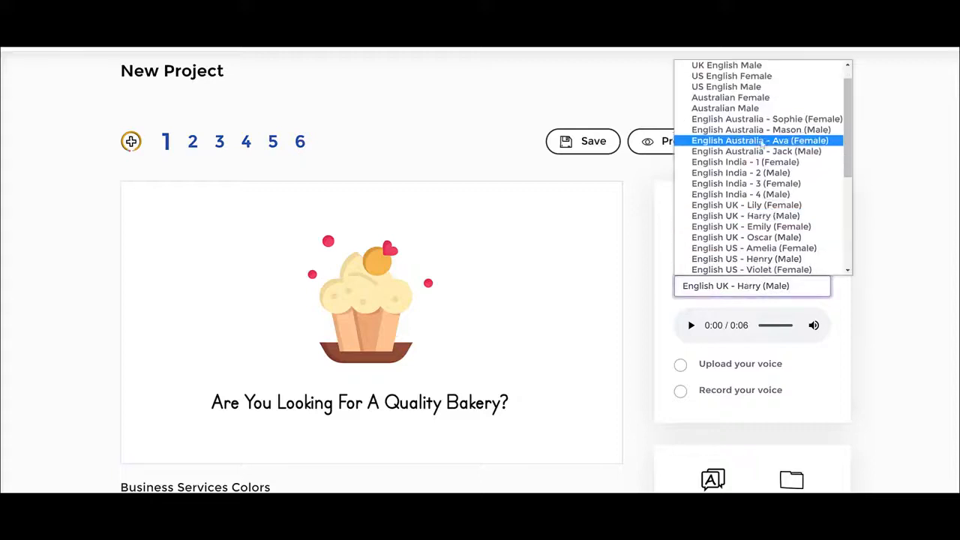
drag(847, 118, 847, 110)
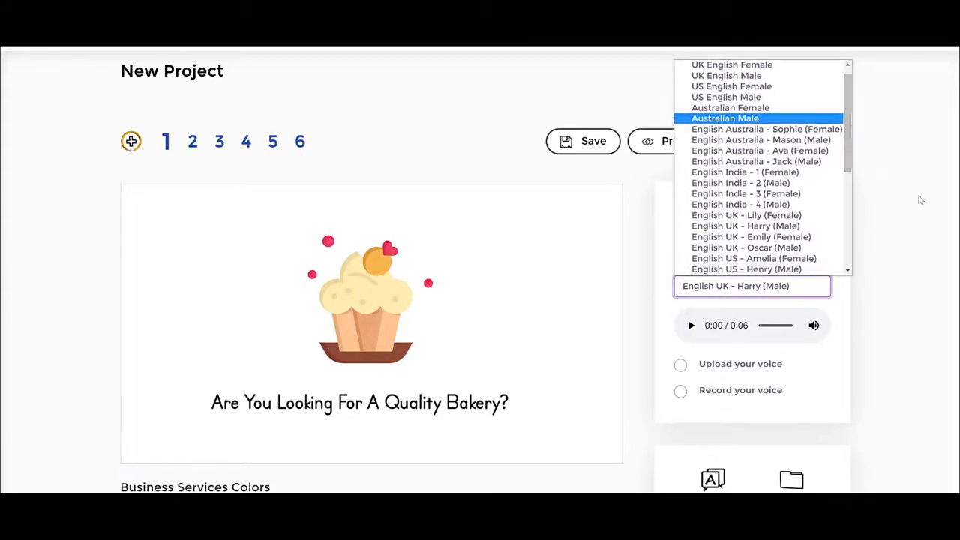
click(923, 200)
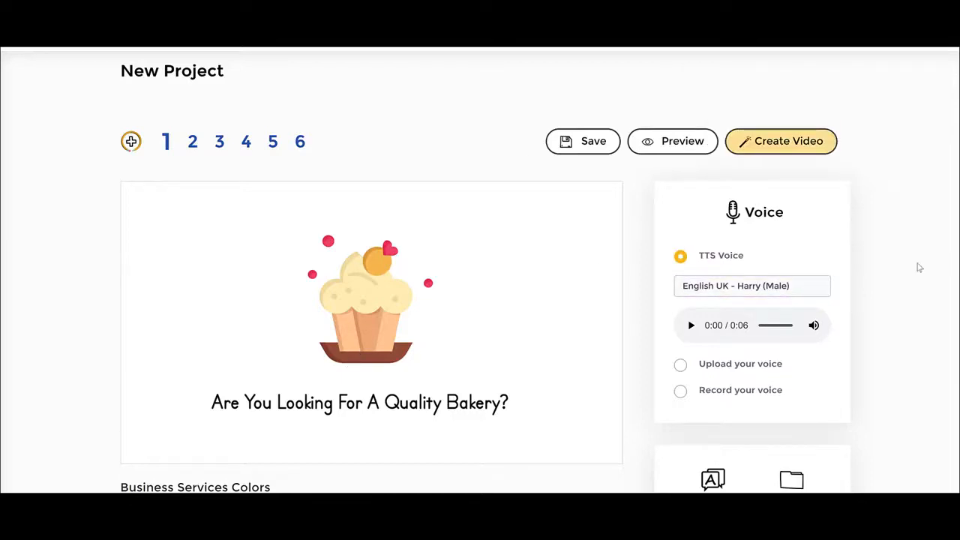
Step: Check the Upload your voice and Record your voice options, returning to TTS Voice
click(680, 366)
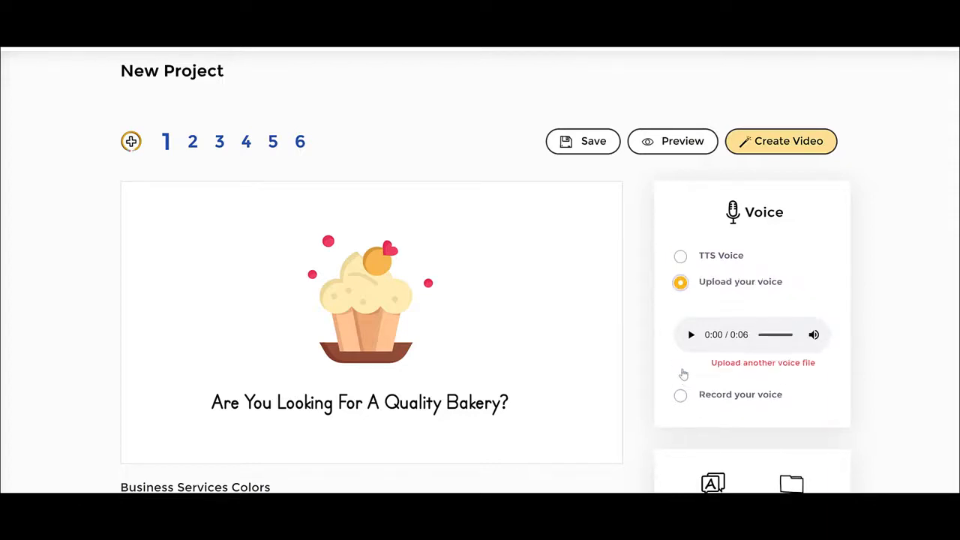
click(681, 396)
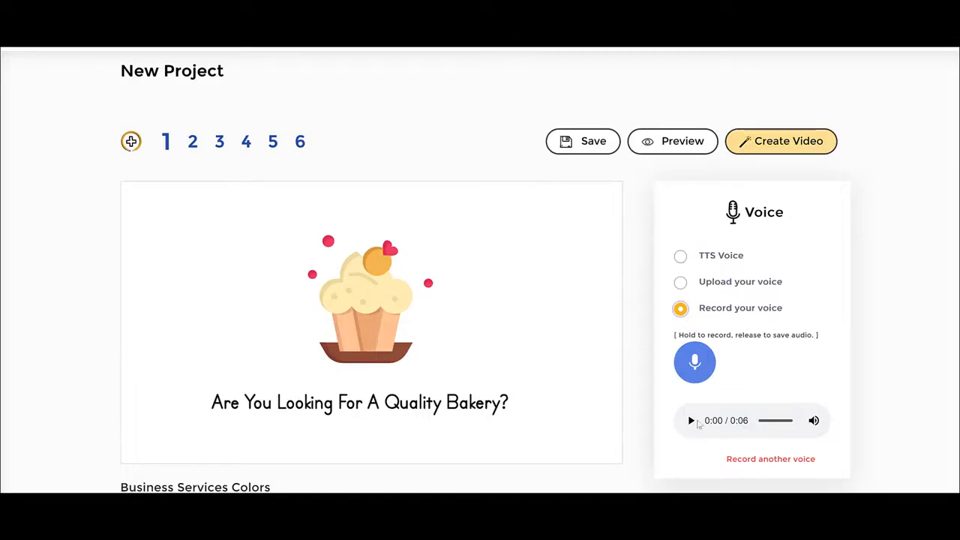
click(679, 255)
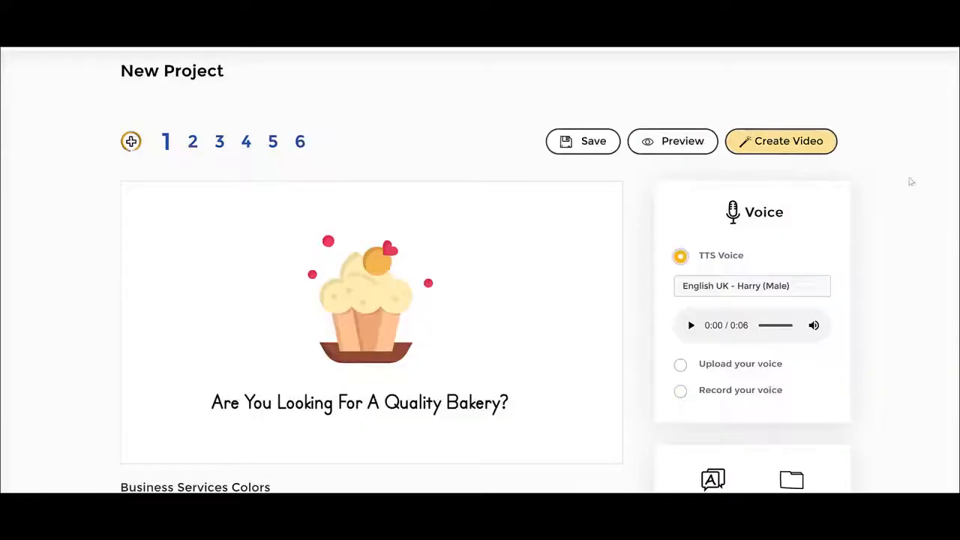
Step: Set the project's speech language to Spanish with Auto Translation enabled and update the settings
scroll(895, 202, down, 3)
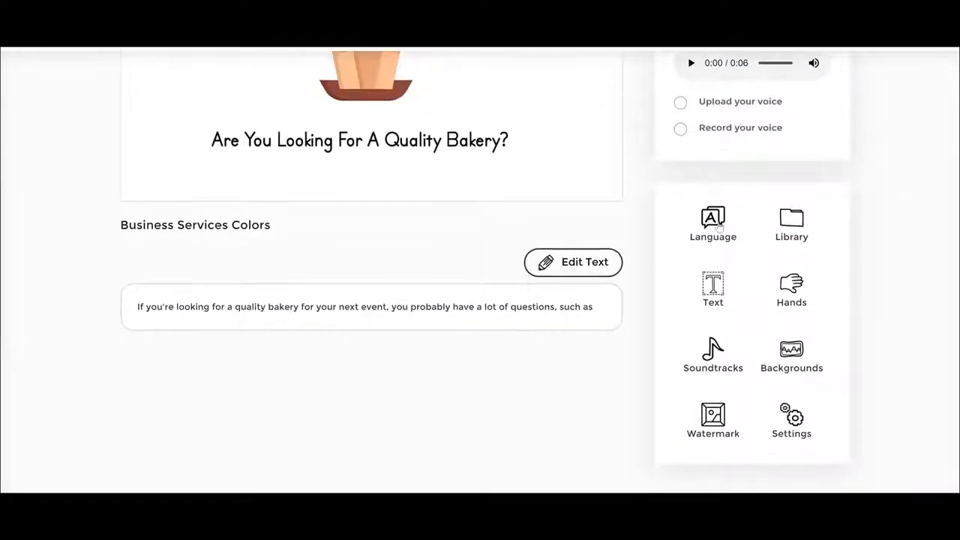
click(714, 223)
drag(298, 77, 362, 75)
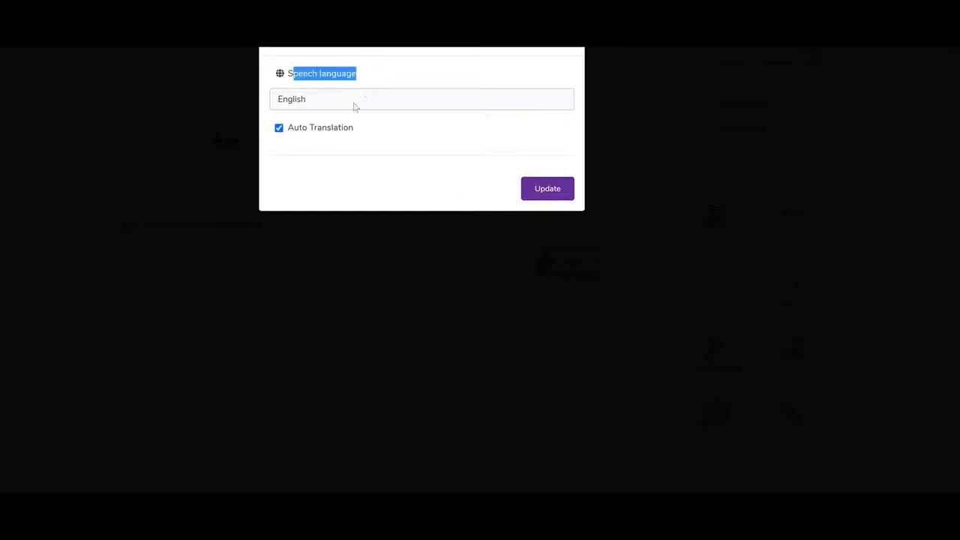
click(353, 107)
scroll(358, 167, down, 3)
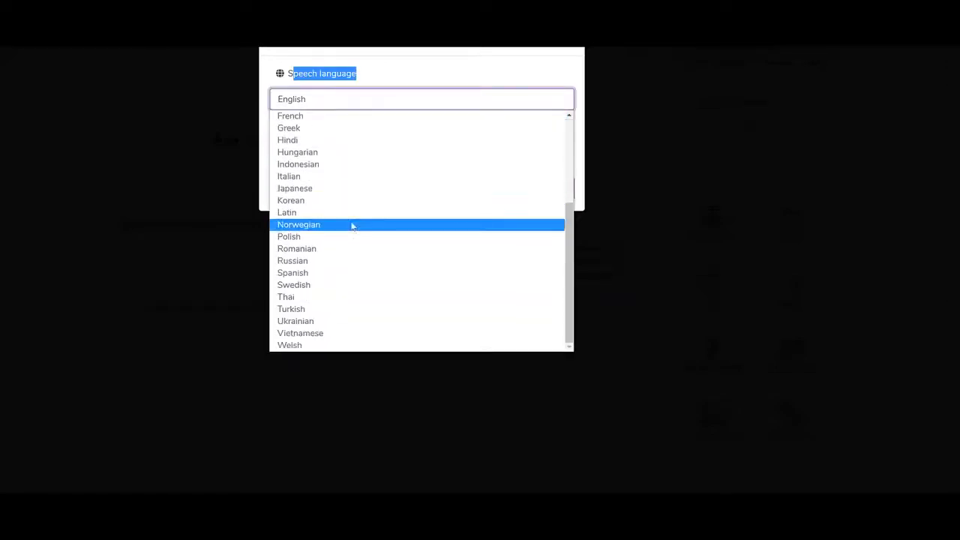
scroll(352, 223, up, 3)
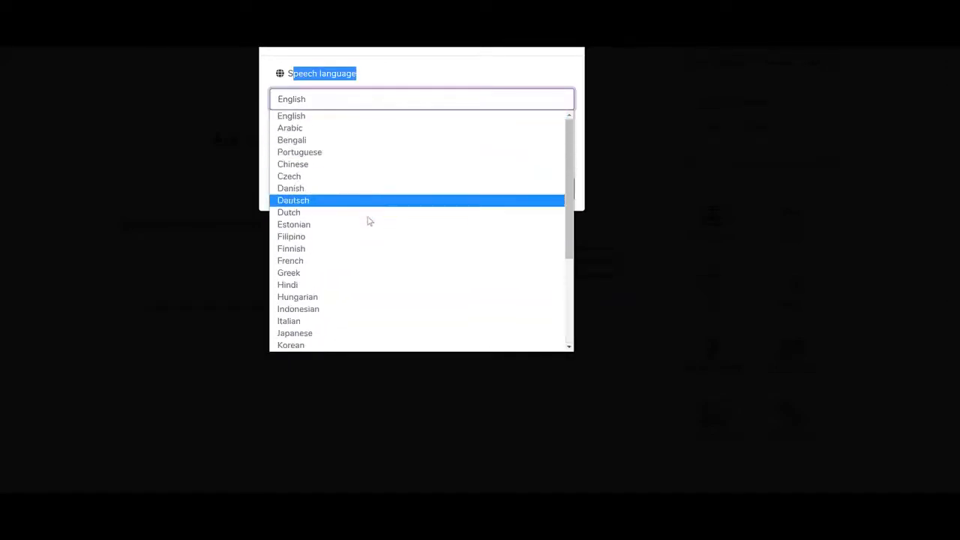
scroll(368, 225, down, 3)
click(324, 316)
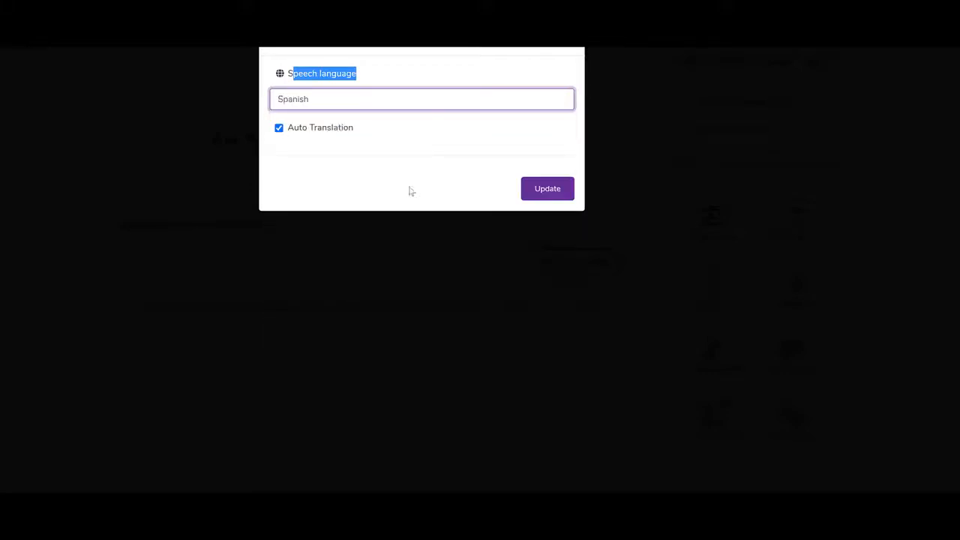
click(373, 104)
click(370, 98)
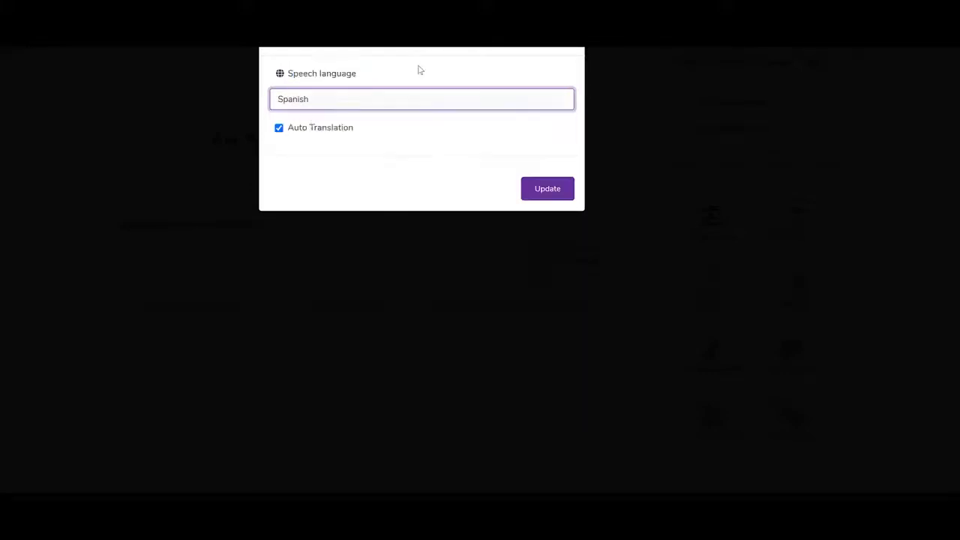
click(564, 194)
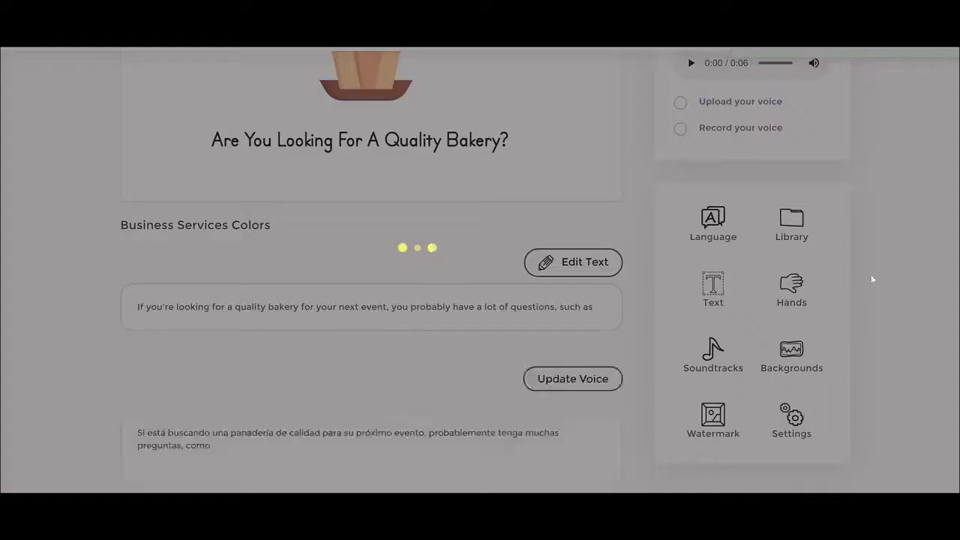
Step: Review the Spanish translation of the slide's script text and the voice assigned to it
scroll(217, 347, down, 1)
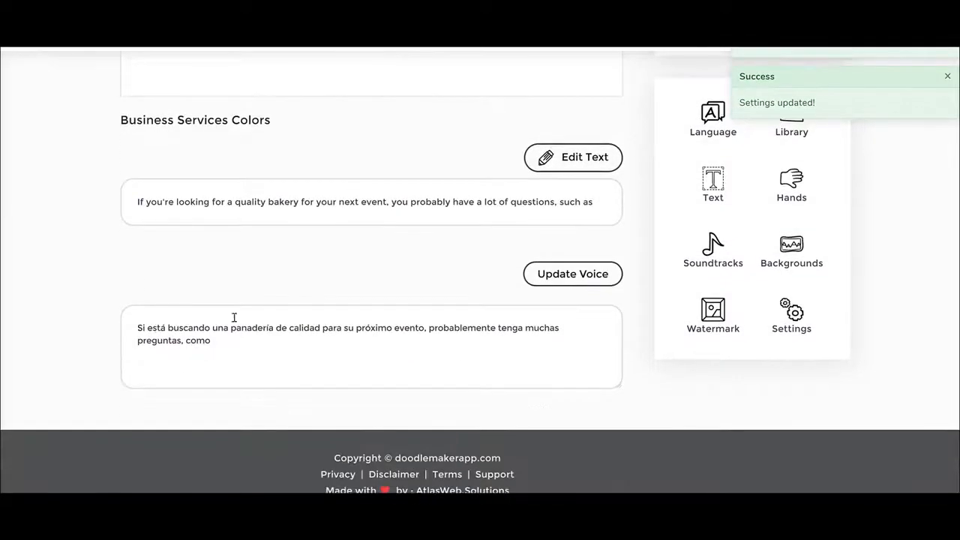
scroll(540, 307, up, 2)
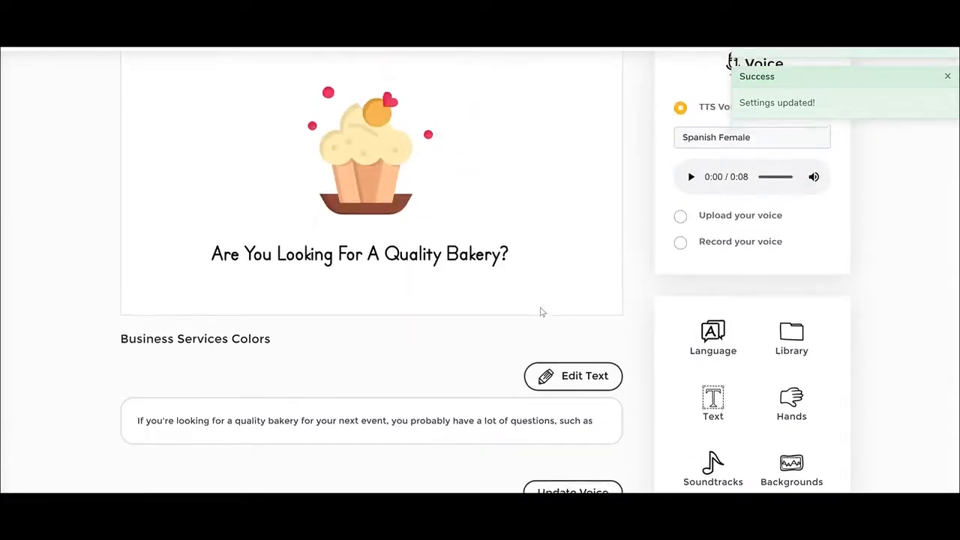
scroll(542, 314, down, 1)
scroll(240, 368, down, 2)
click(421, 336)
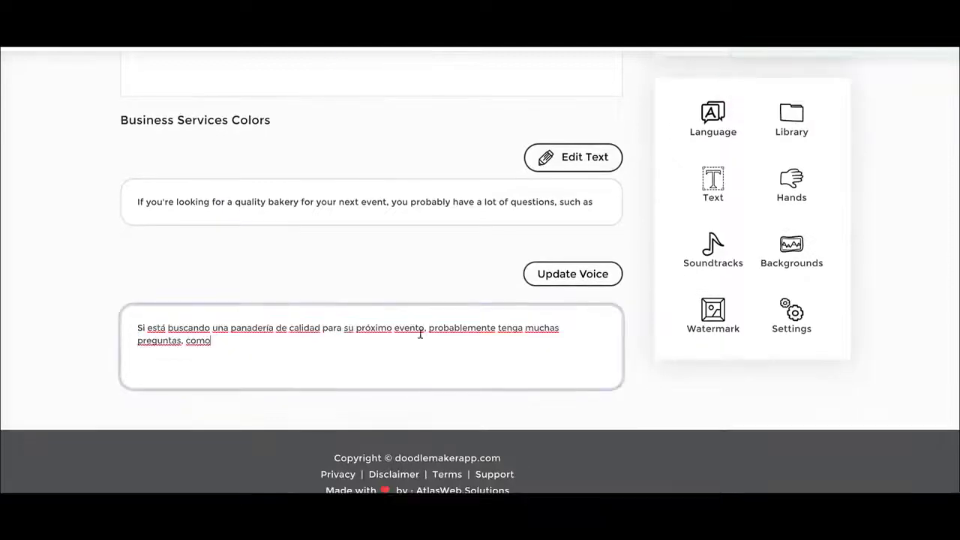
Step: Look through the available Spanish TTS and premium voices without changing the selected voice
scroll(797, 161, up, 2)
click(765, 76)
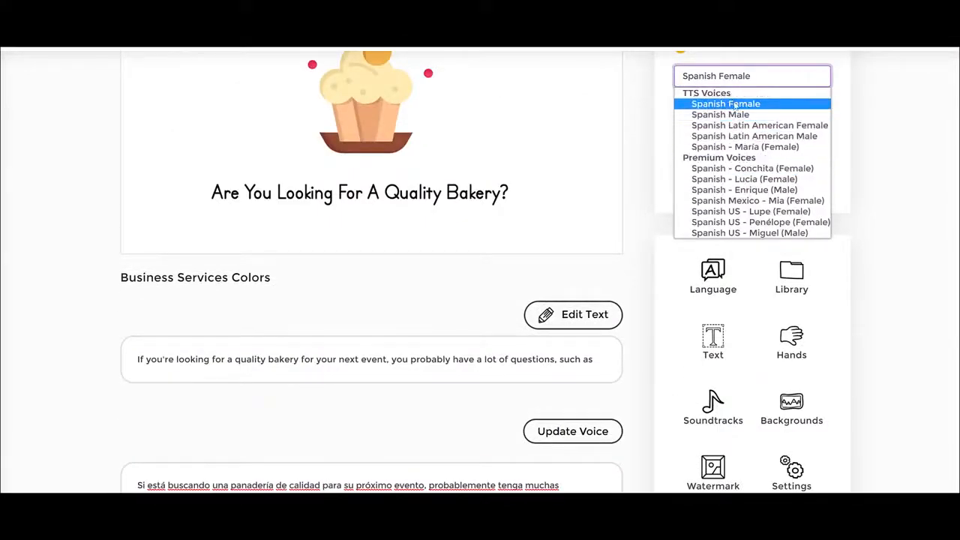
click(889, 95)
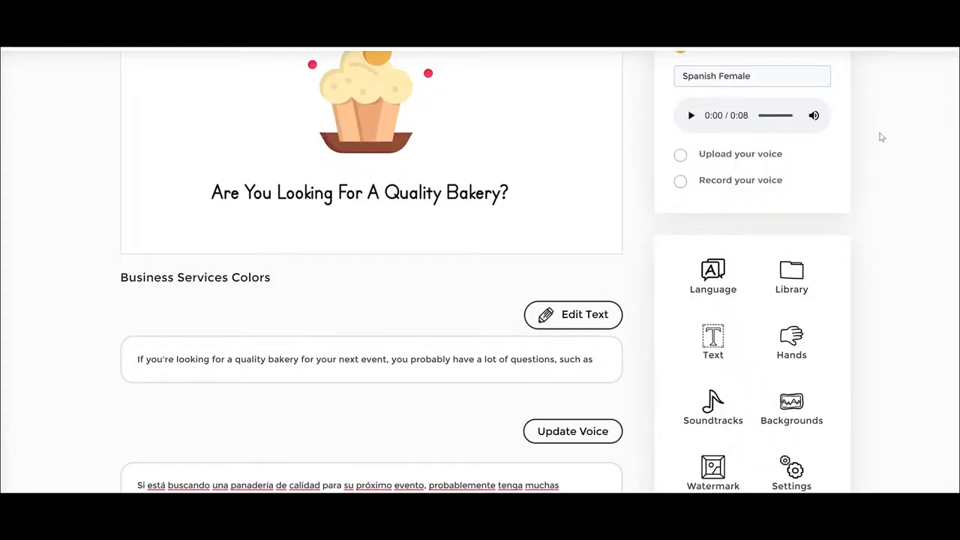
scroll(882, 138, up, 2)
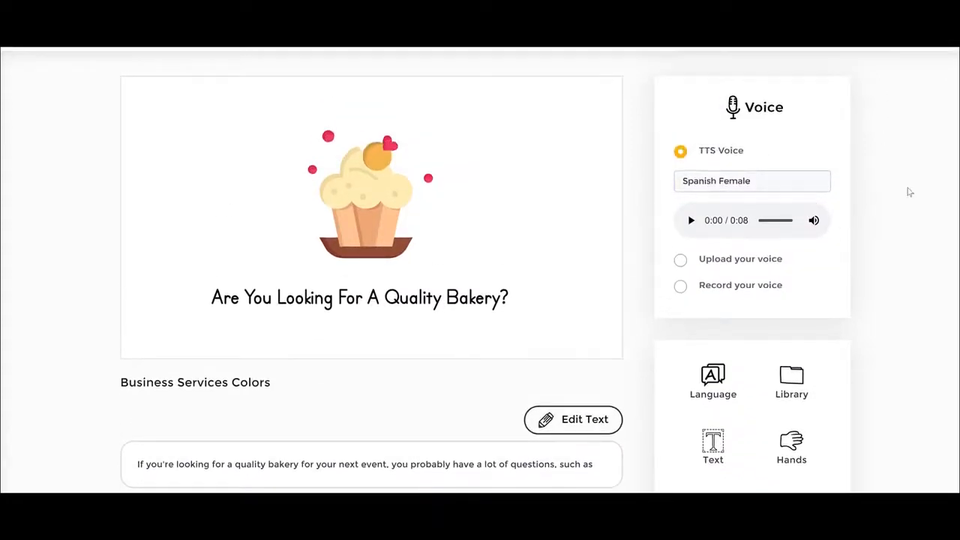
Step: Look at the available drawing hand styles and close them without updating
scroll(791, 214, down, 1)
scroll(823, 281, down, 2)
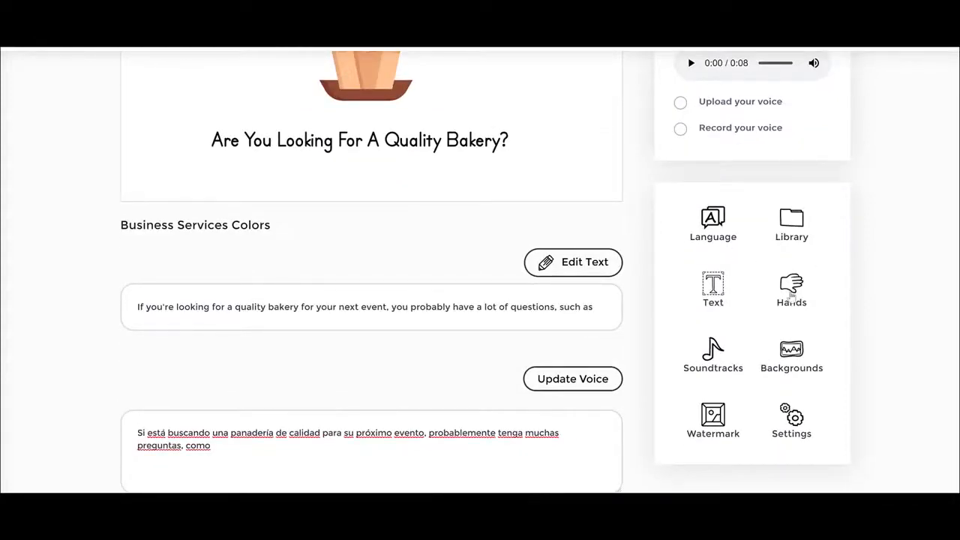
click(792, 297)
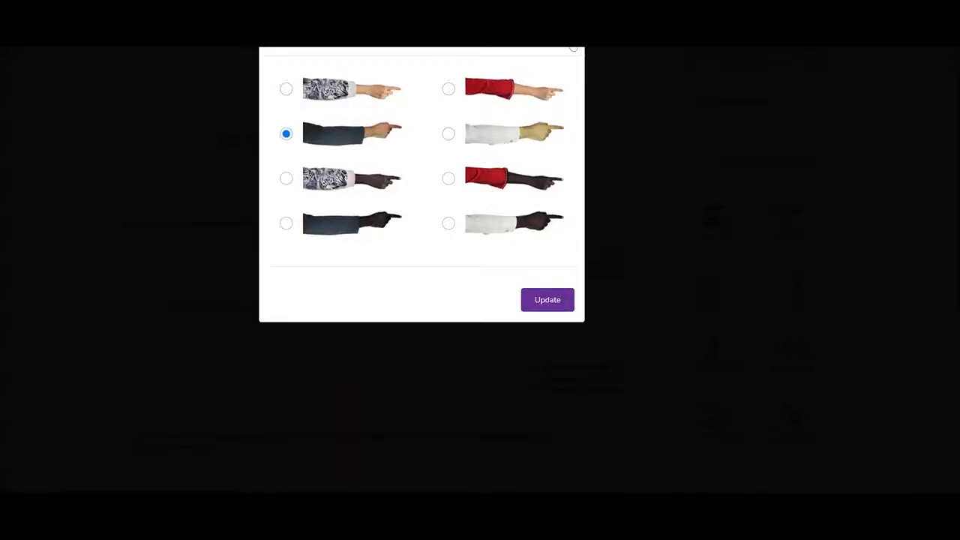
click(572, 48)
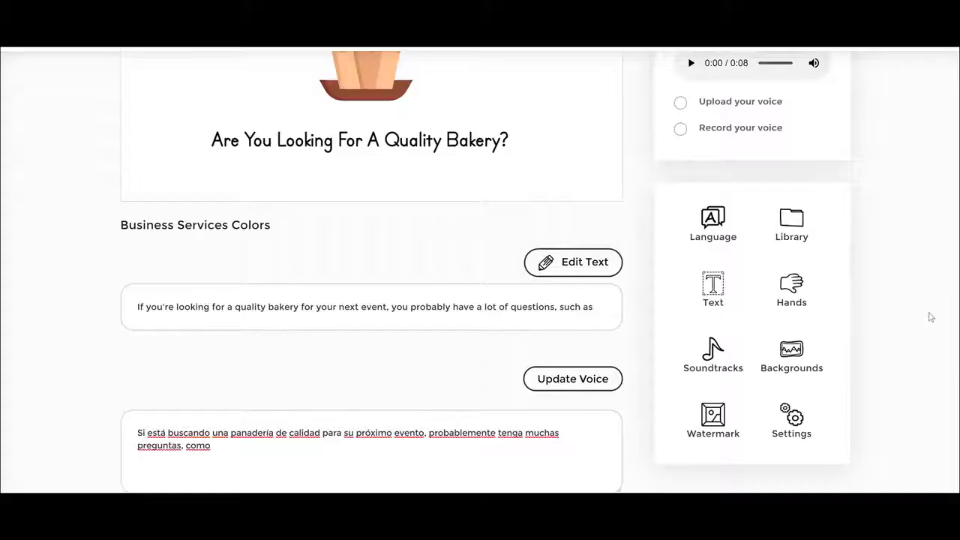
Step: Browse the list of background soundtracks and close it without selecting one
click(709, 354)
click(350, 97)
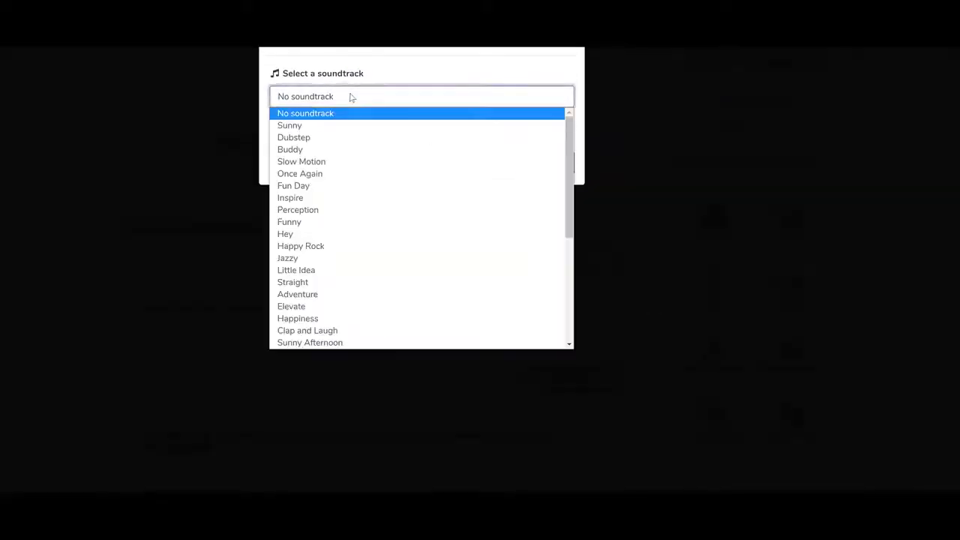
scroll(356, 243, down, 3)
scroll(356, 243, up, 3)
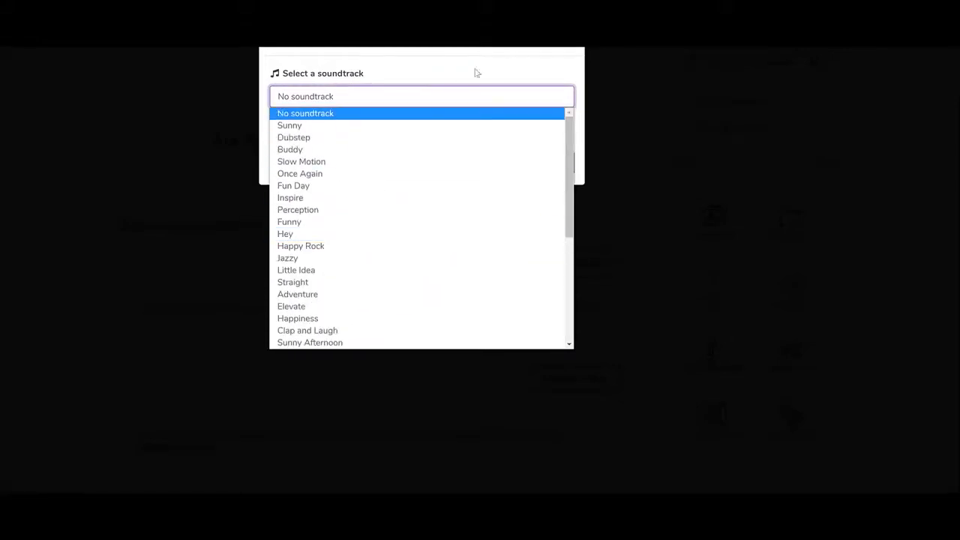
scroll(395, 278, down, 3)
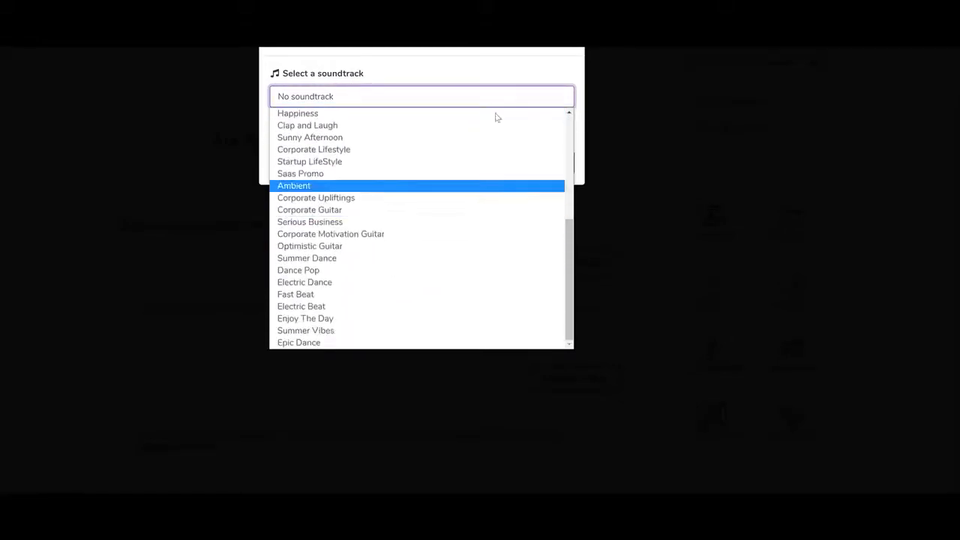
click(756, 156)
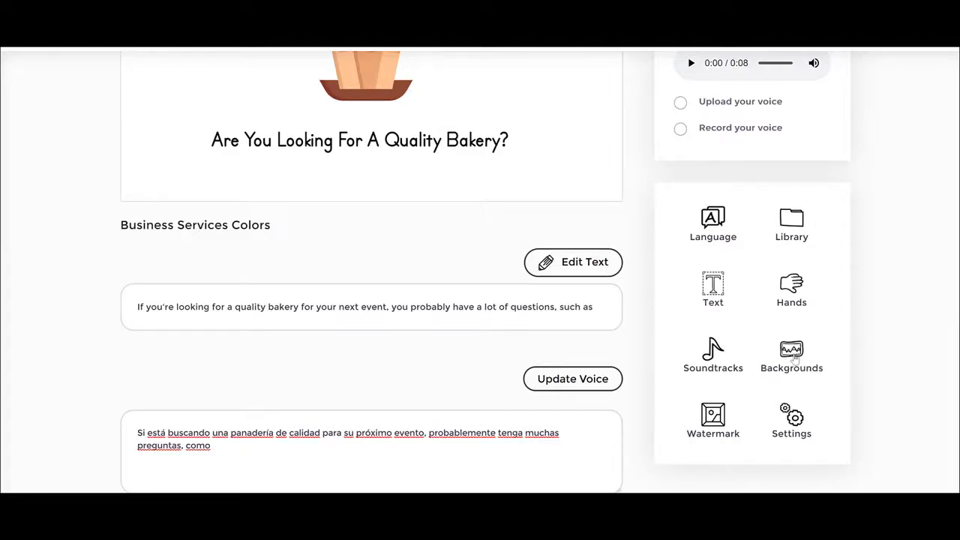
Step: Examine the background options, including Image, and return to the project's tools
click(793, 357)
drag(685, 211, 747, 209)
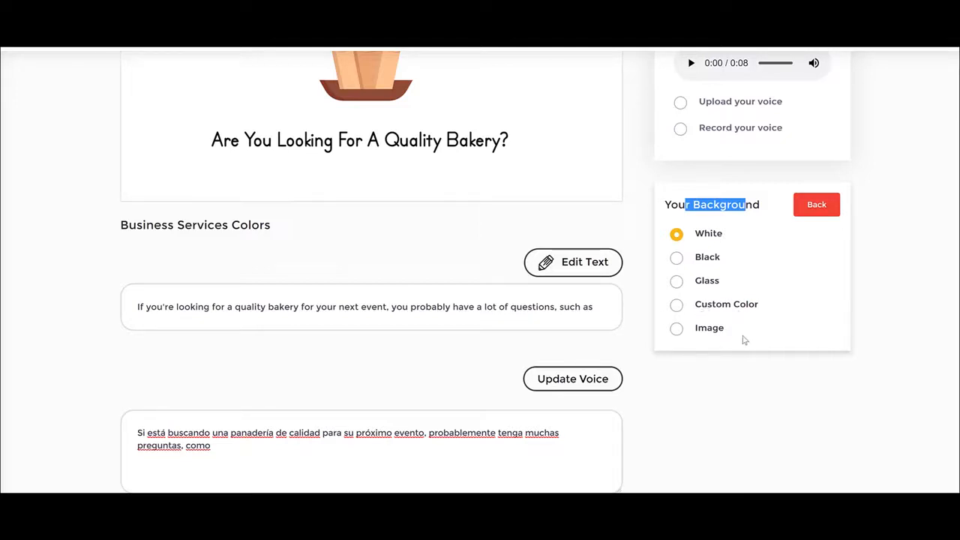
drag(745, 340, 688, 337)
click(892, 301)
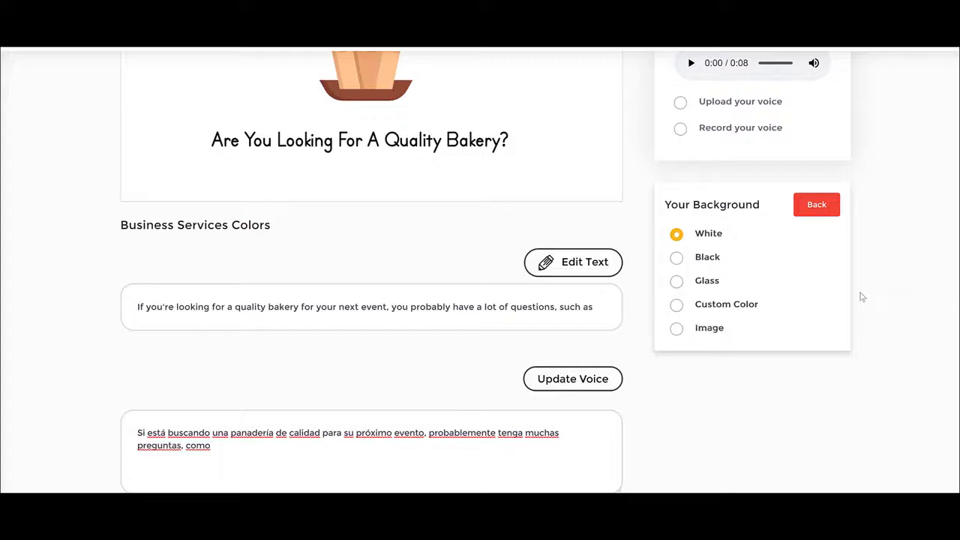
scroll(840, 278, up, 1)
click(817, 257)
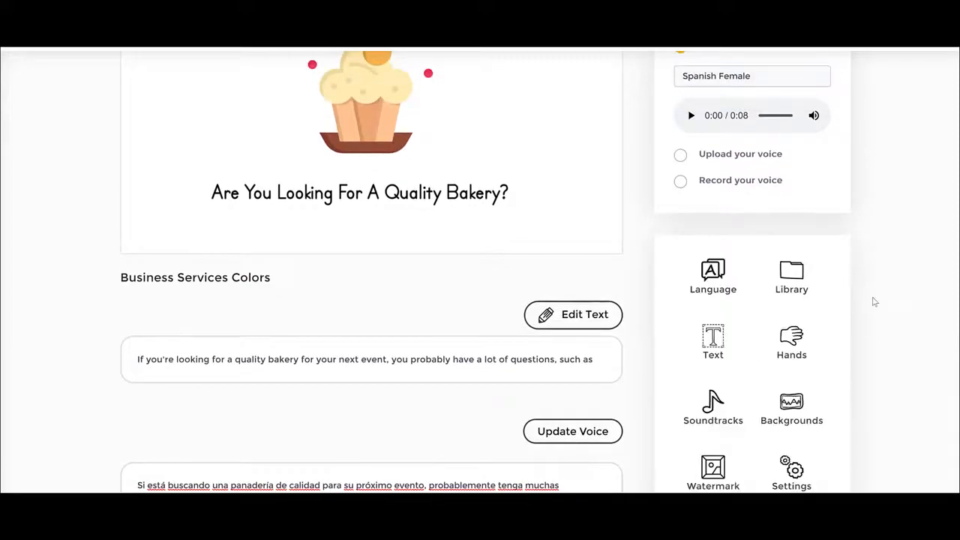
Step: Add the "Your Logo Here" image as a watermark, shrinking it and placing it in the slide's lower-left corner
scroll(874, 301, down, 1)
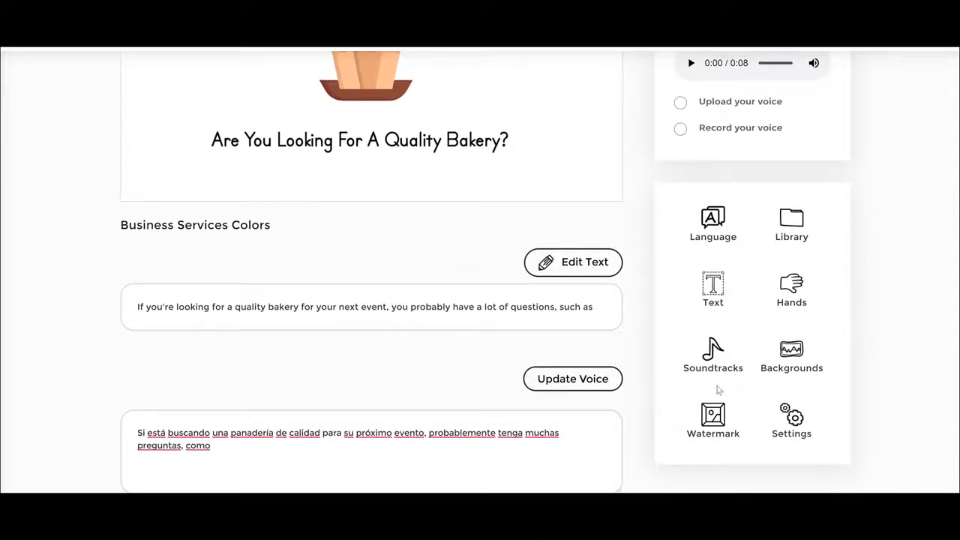
click(709, 418)
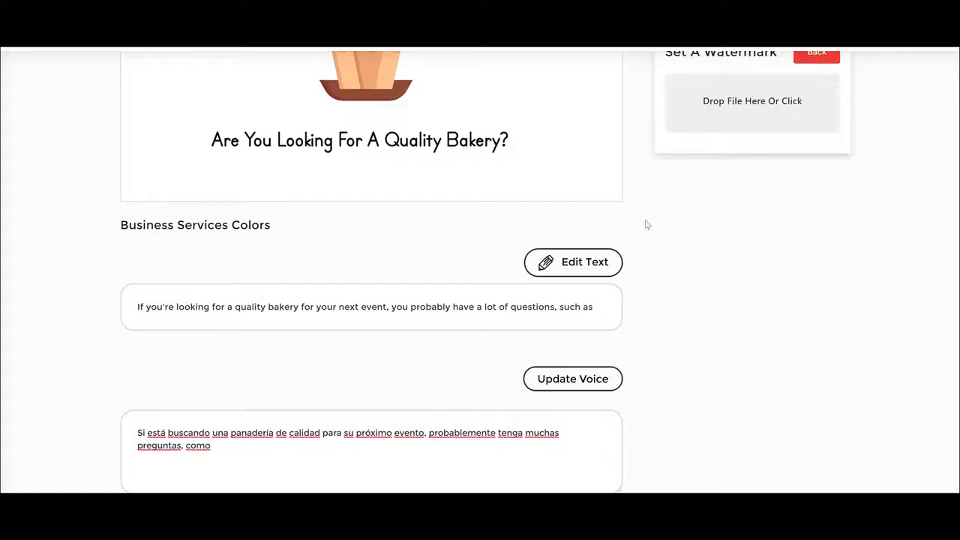
scroll(668, 217, up, 3)
drag(669, 211, 773, 209)
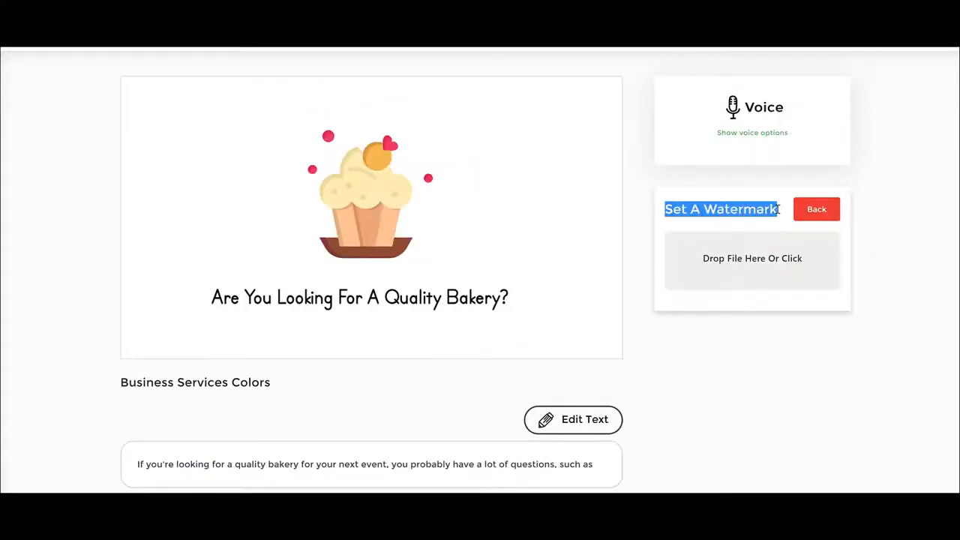
click(771, 209)
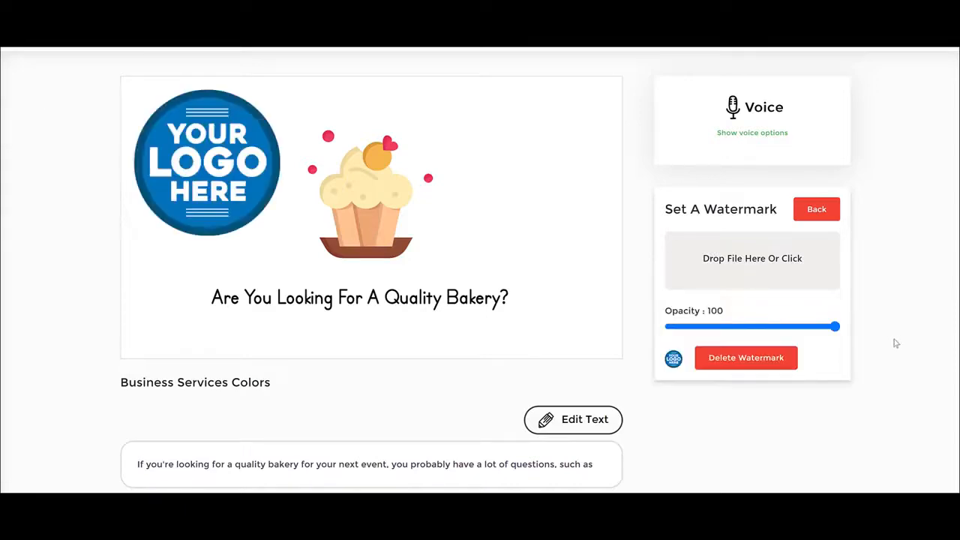
drag(198, 162, 227, 188)
drag(311, 260, 173, 330)
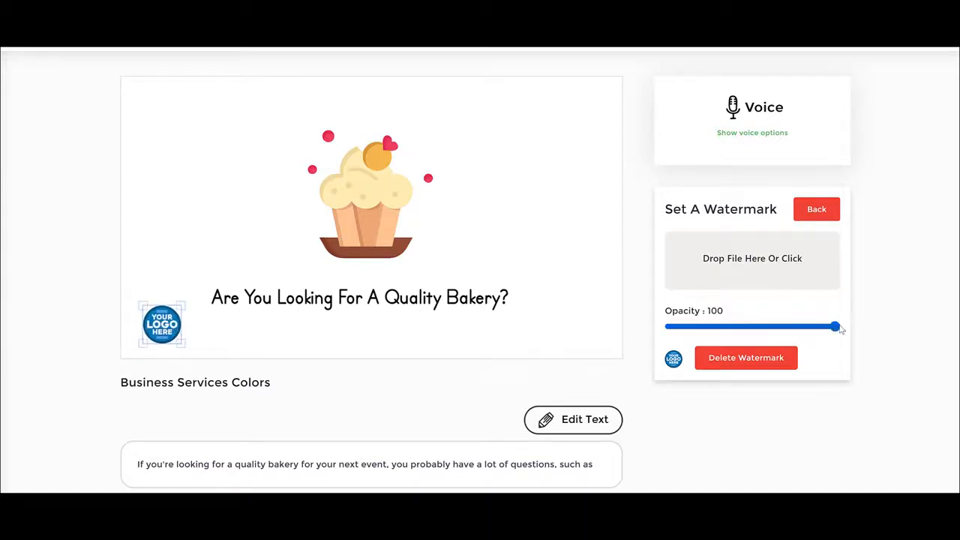
Step: Reduce the watermark's opacity to about 28 and move the logo beside the cupcake
drag(840, 329, 717, 336)
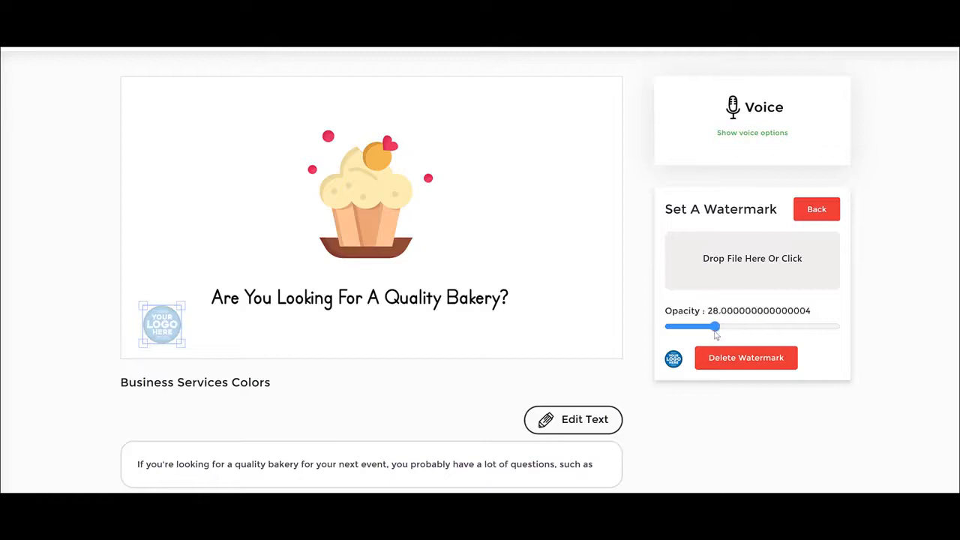
drag(158, 330, 217, 224)
click(508, 243)
click(268, 260)
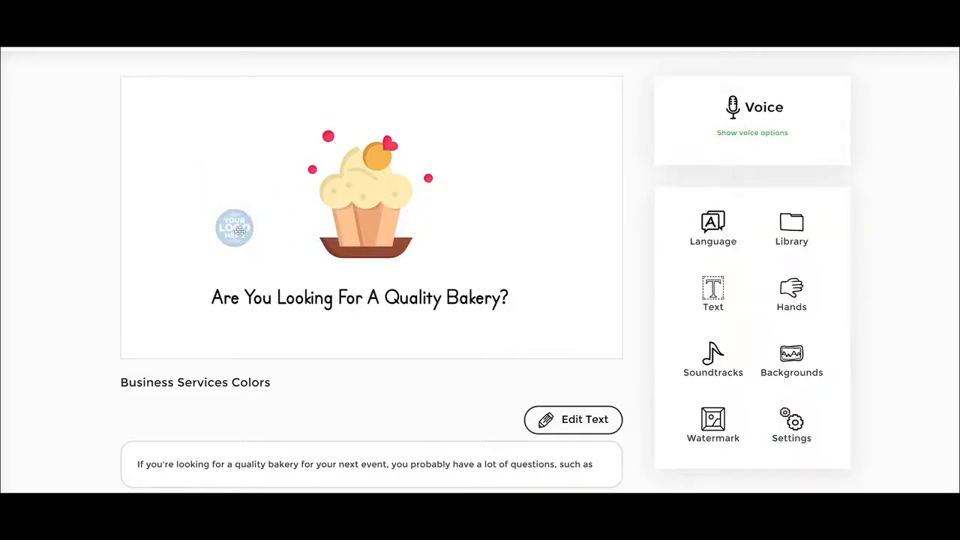
click(251, 246)
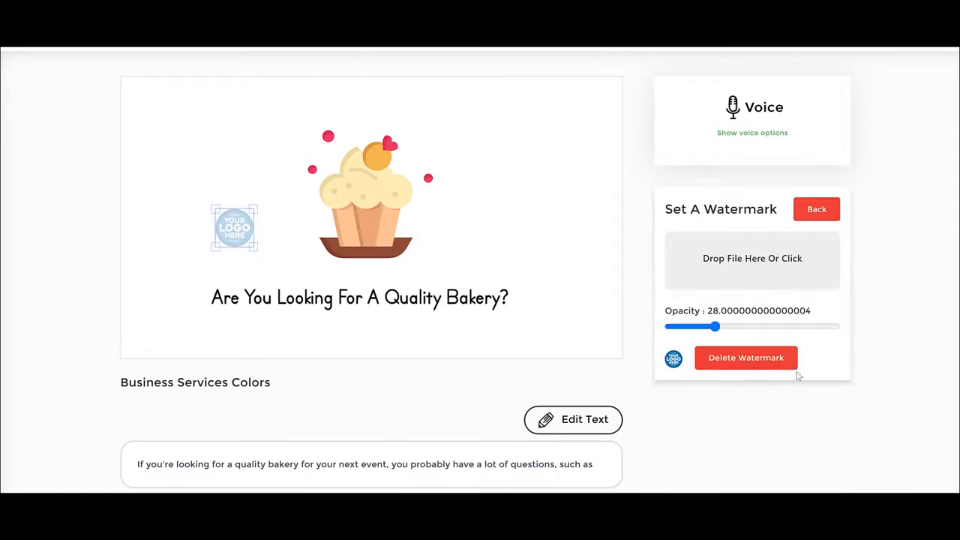
Step: Return the logo to opacity 100 in the slide's lower-left corner, and delete the watermark
drag(718, 327, 864, 328)
drag(246, 227, 164, 321)
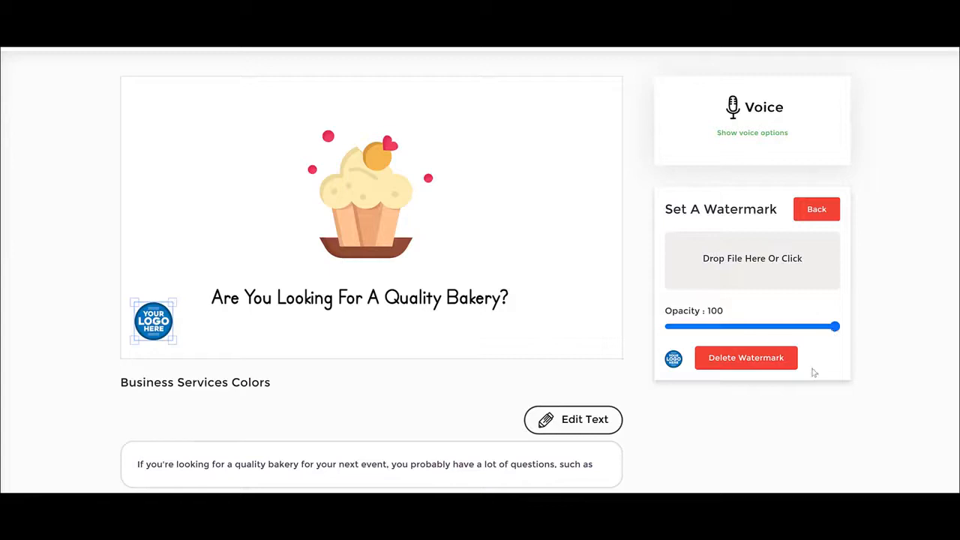
click(773, 363)
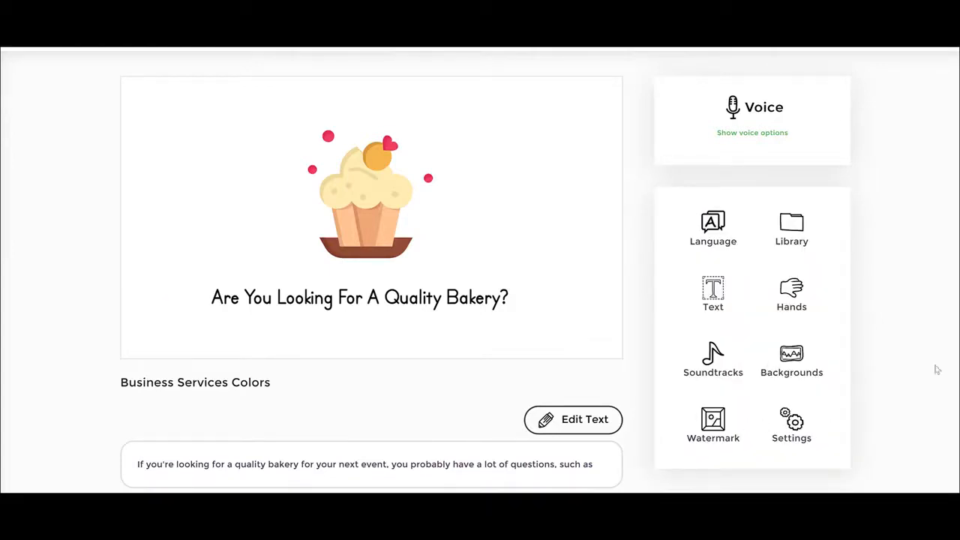
Step: Change the project title to "bakery business video" in the project settings
scroll(629, 154, up, 2)
triple_click(170, 70)
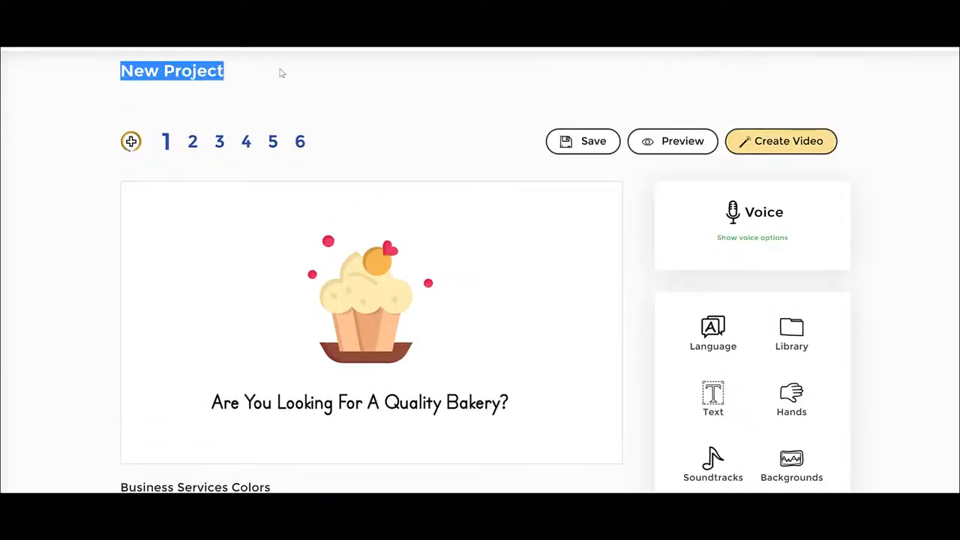
scroll(720, 274, down, 2)
click(797, 426)
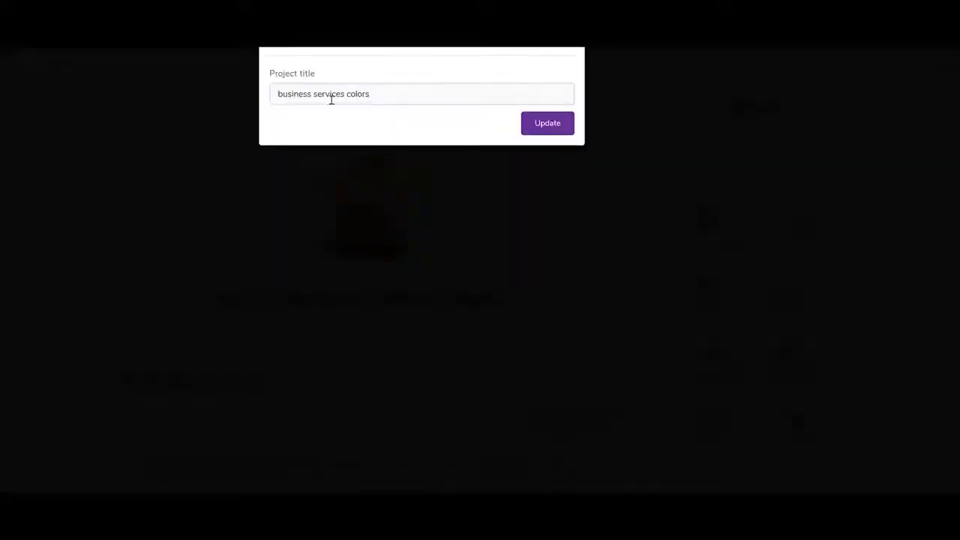
drag(371, 95, 176, 98)
click(400, 91)
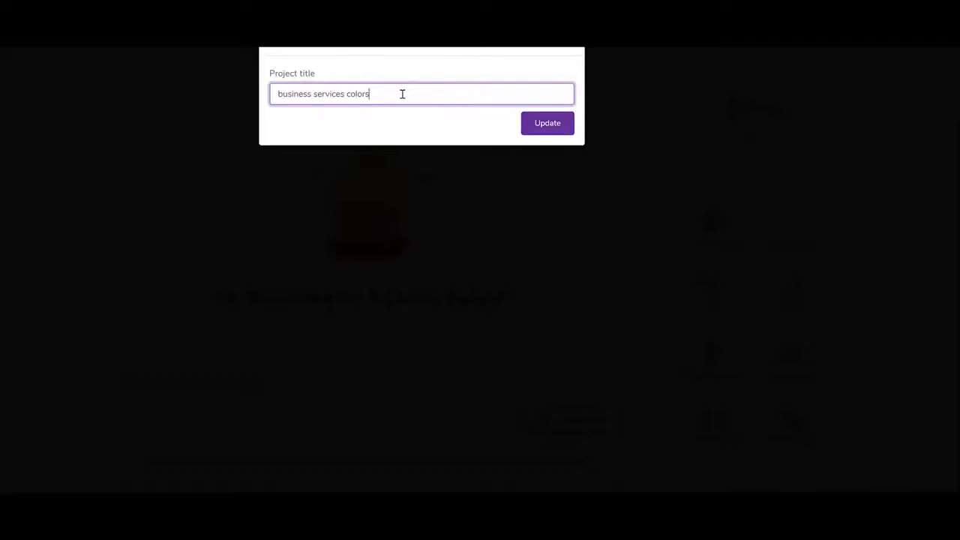
drag(403, 94, 156, 99)
text(bakery business video)
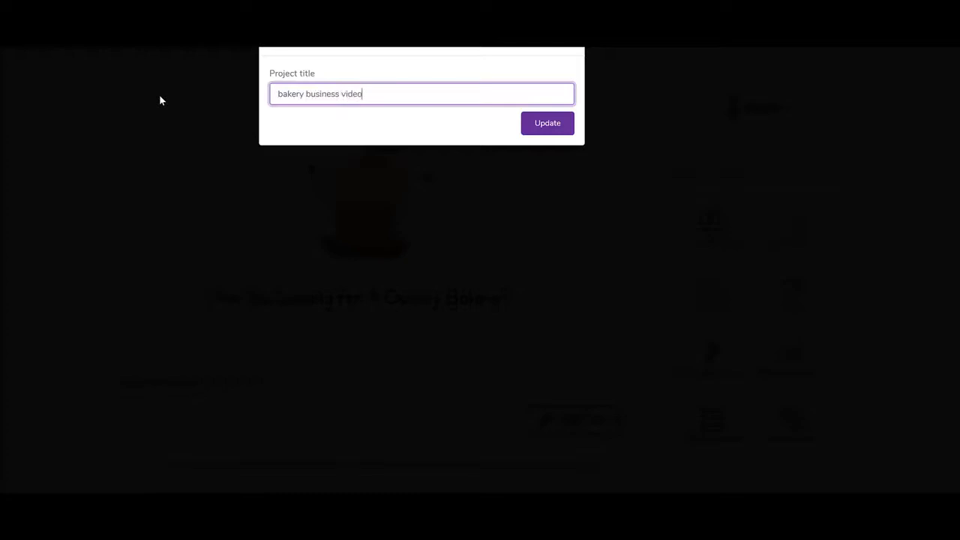
click(524, 125)
Step: Open the image library and browse its built-in Icons collection
scroll(779, 169, up, 2)
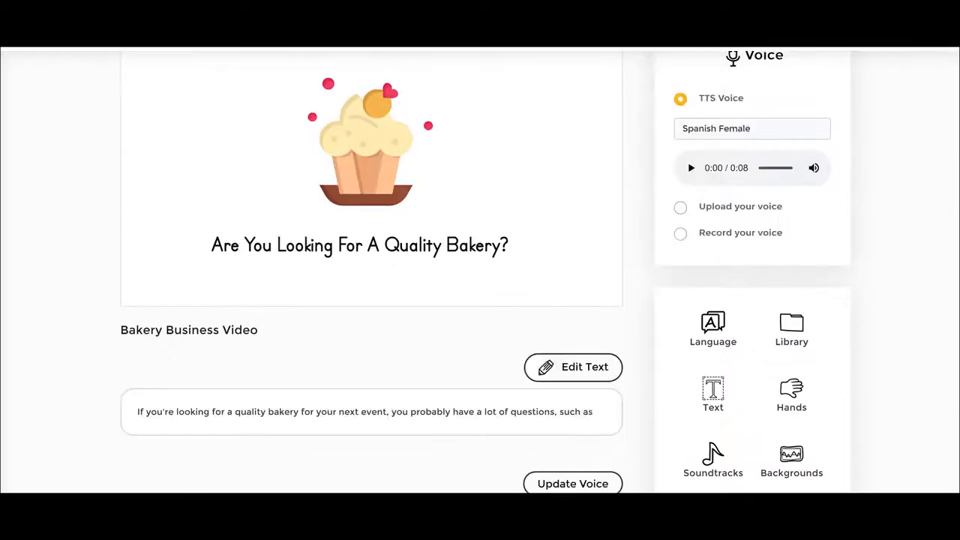
click(789, 329)
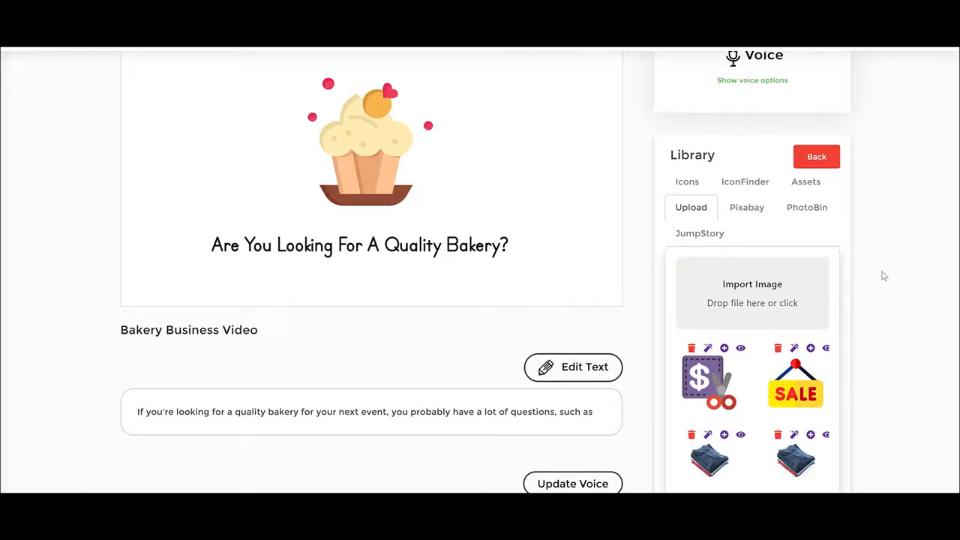
click(698, 184)
scroll(743, 337, down, 5)
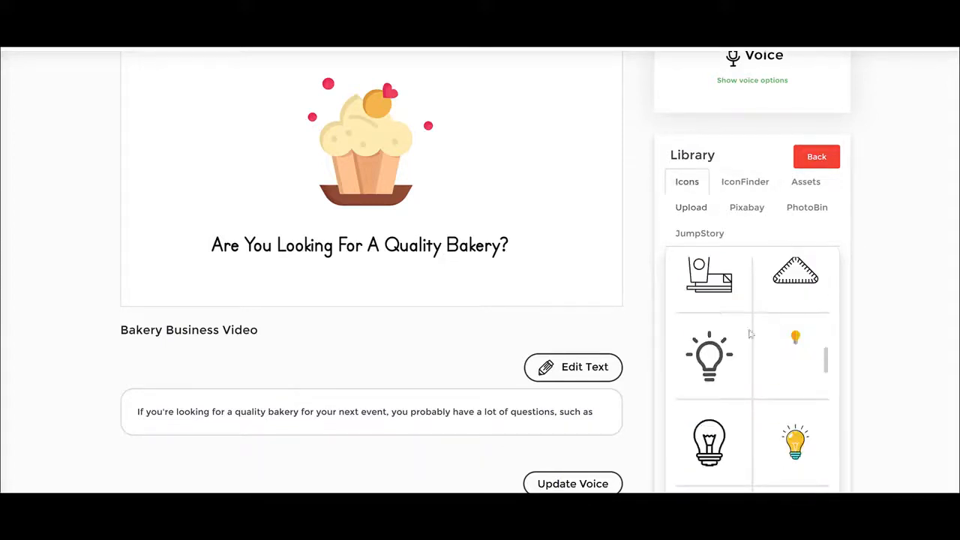
Step: Search IconFinder for "doctor" and look through the matching icons
click(743, 187)
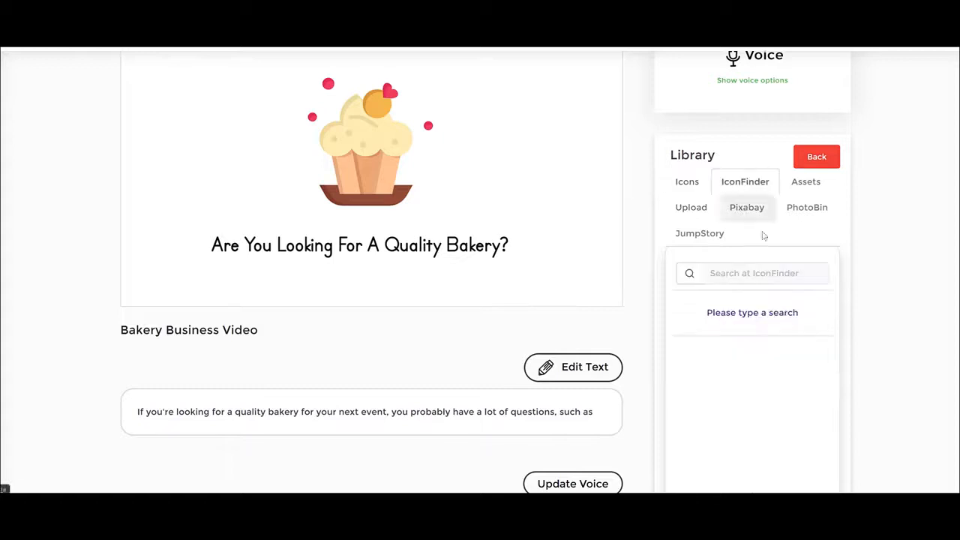
click(755, 277)
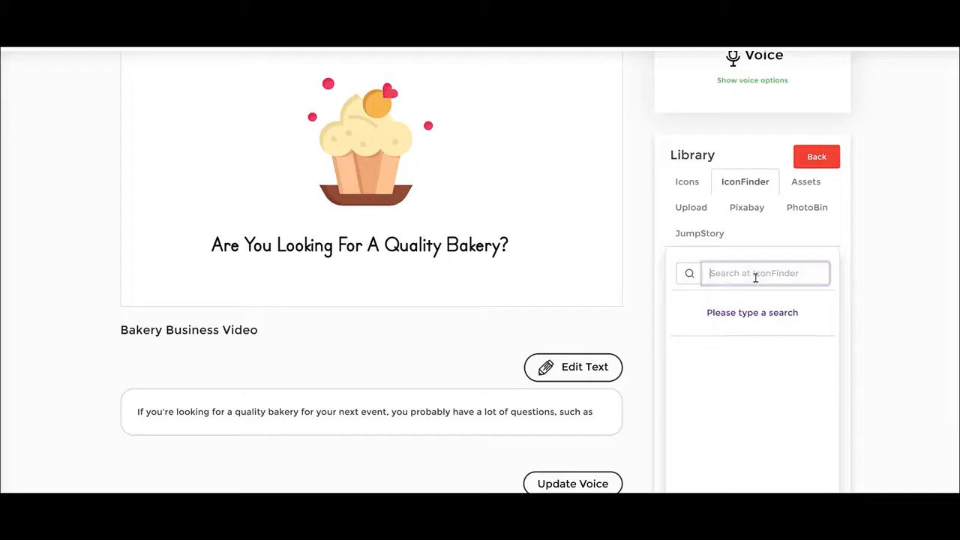
text(doc)
key(BackSpace)
text(ctor)
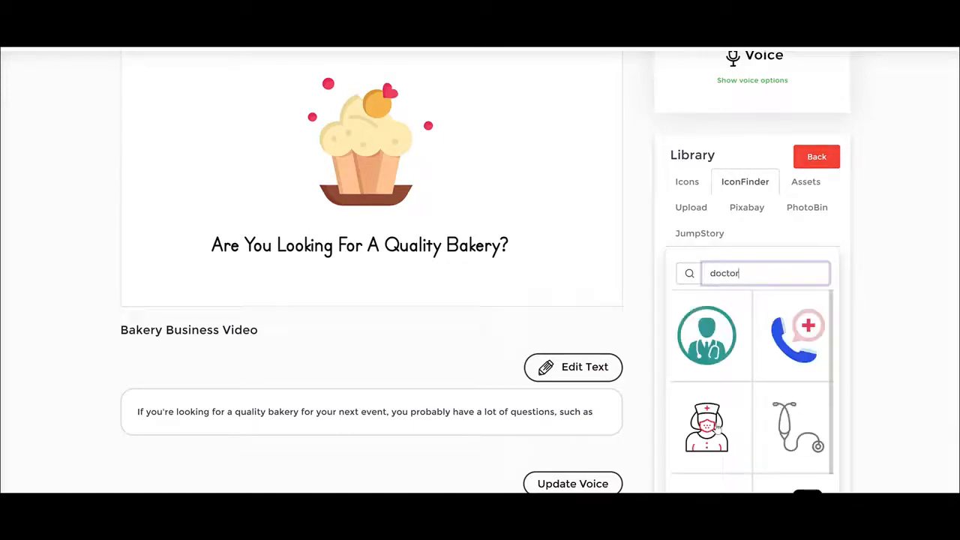
scroll(767, 360, down, 10)
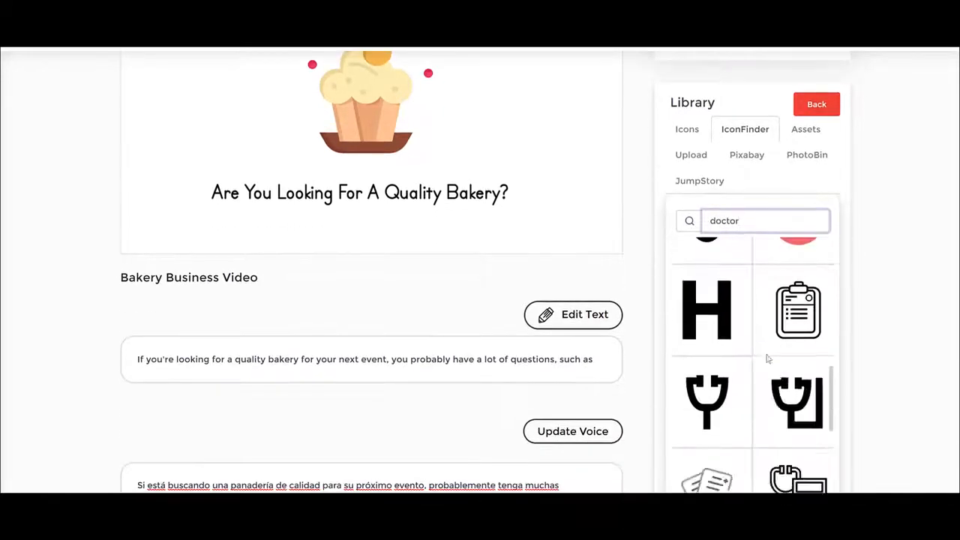
scroll(783, 341, up, 7)
scroll(862, 216, up, 2)
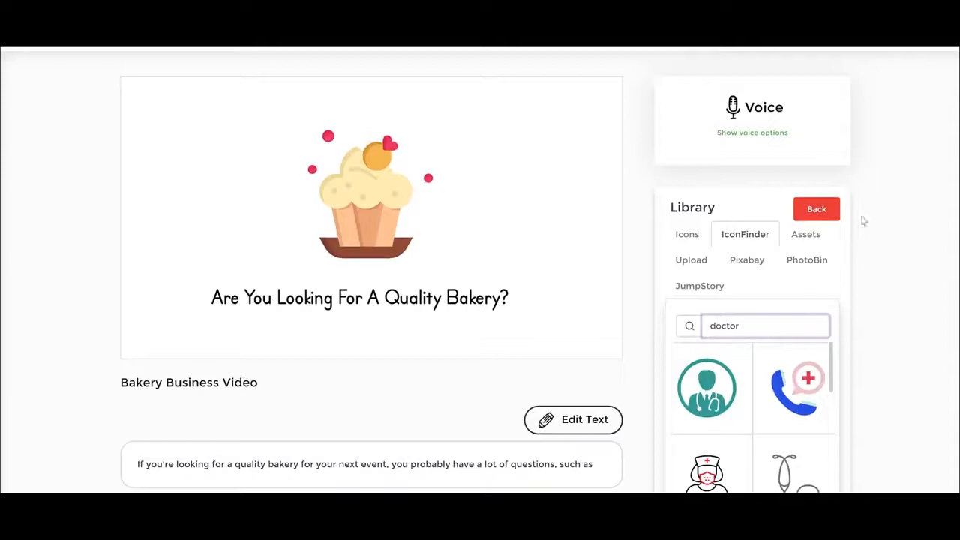
Step: Insert the soldier with the first-aid box from the library's Assets and enlarge it to the left of the cupcake
click(818, 239)
scroll(777, 342, up, 3)
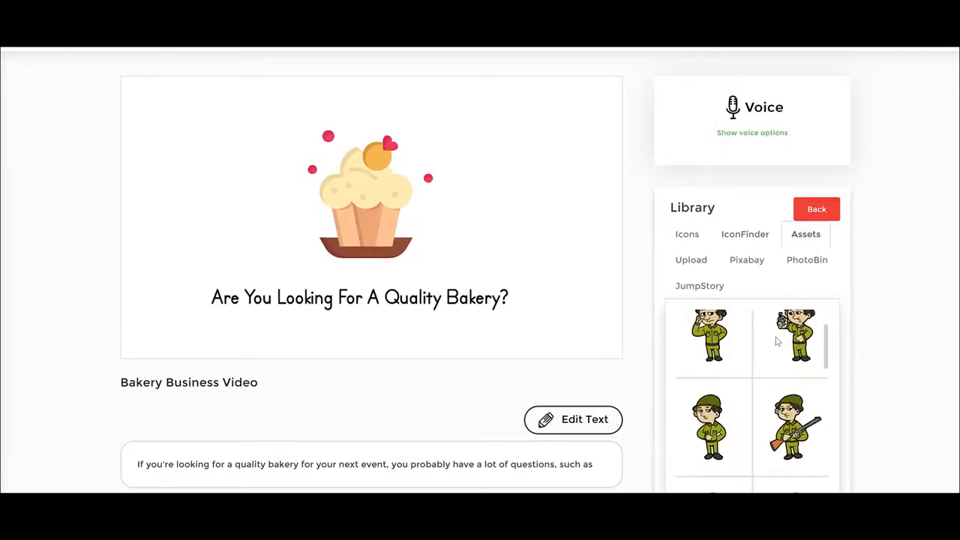
scroll(853, 345, down, 3)
scroll(794, 363, down, 3)
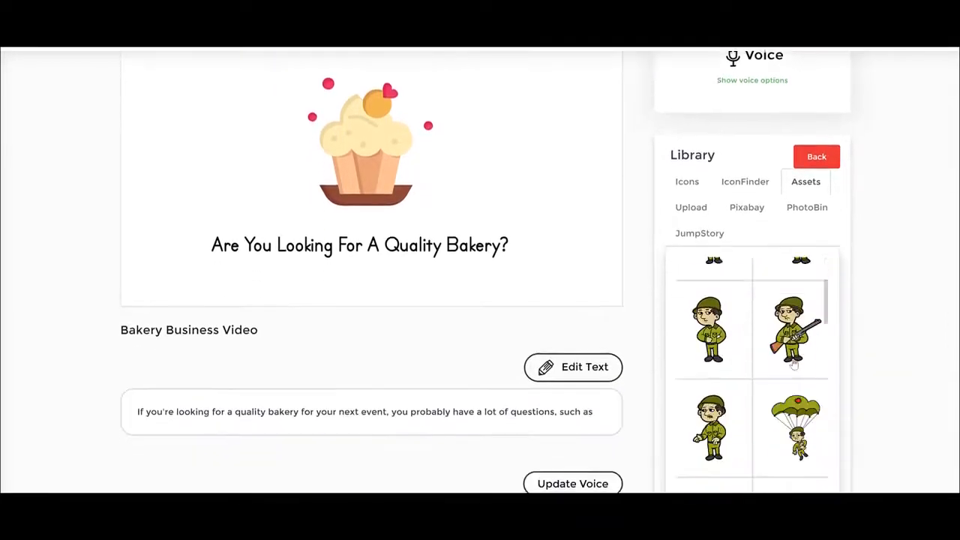
scroll(793, 365, down, 2)
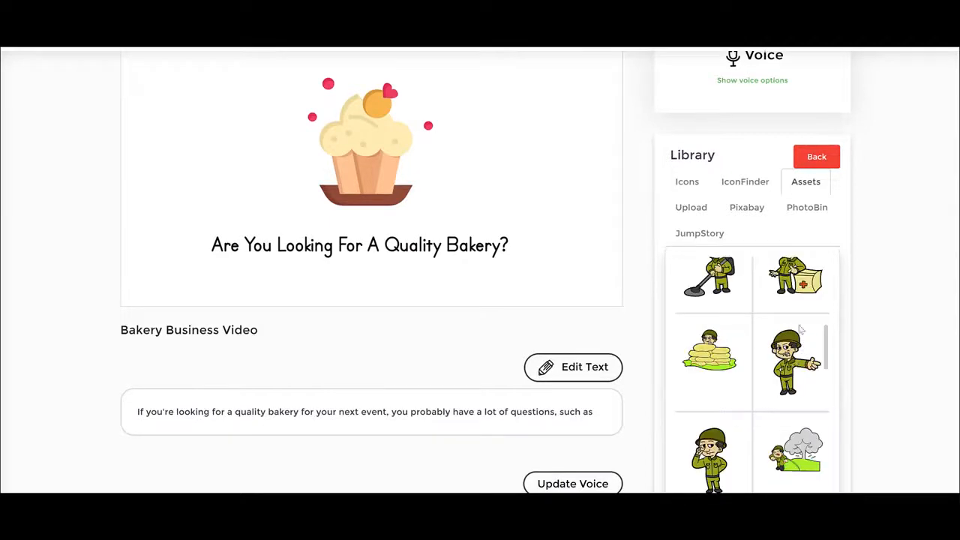
click(787, 289)
scroll(300, 173, up, 1)
drag(156, 123, 210, 145)
drag(262, 198, 320, 284)
Step: Delete the cupcake image from the slide and center the soldier above the bakery question text
click(405, 203)
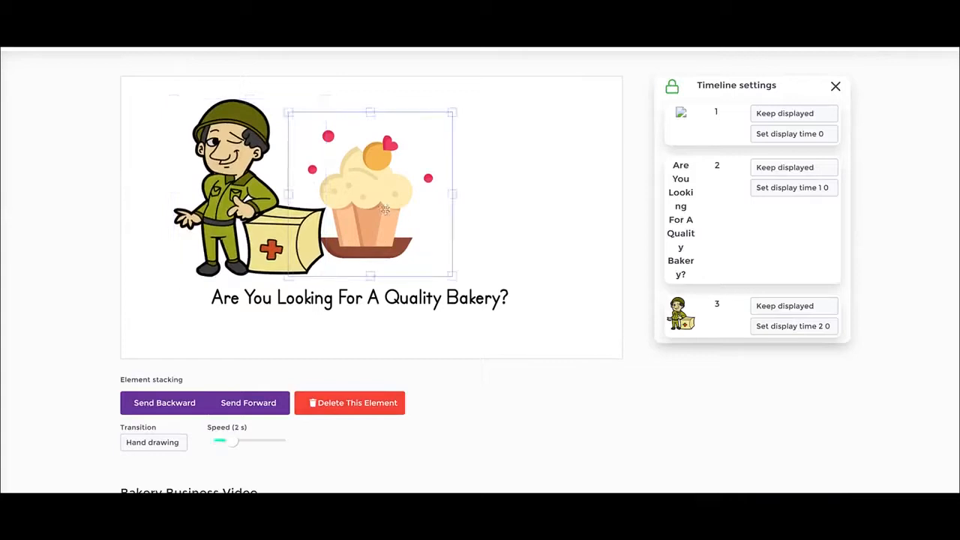
drag(384, 210, 469, 205)
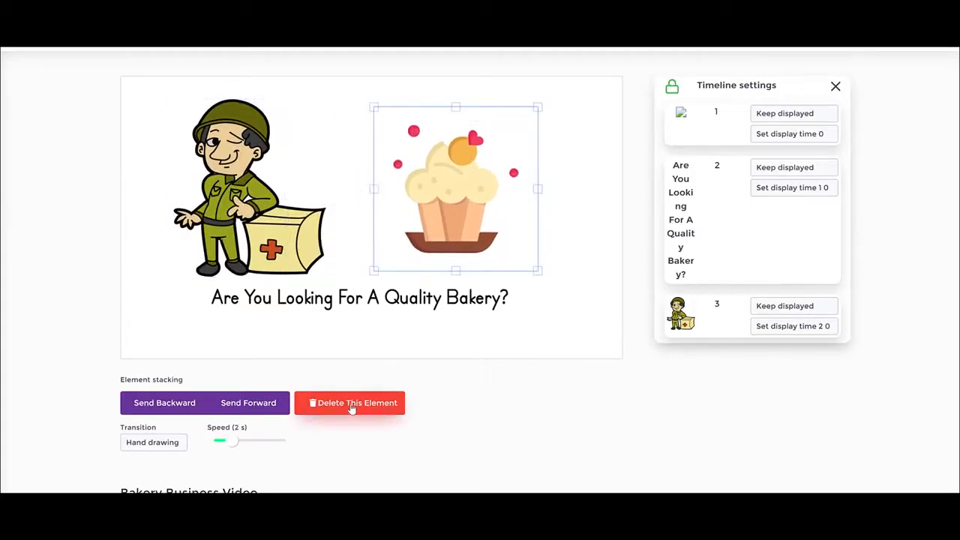
click(352, 407)
drag(248, 191, 380, 209)
Step: Unlock the slide's timeline and reorder it so the soldier is drawn before the bakery question text
click(412, 306)
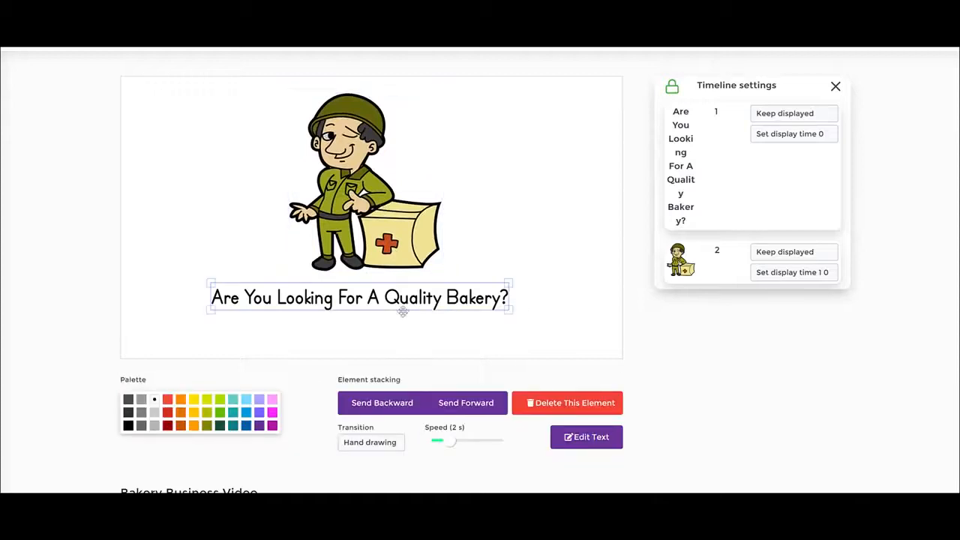
click(361, 204)
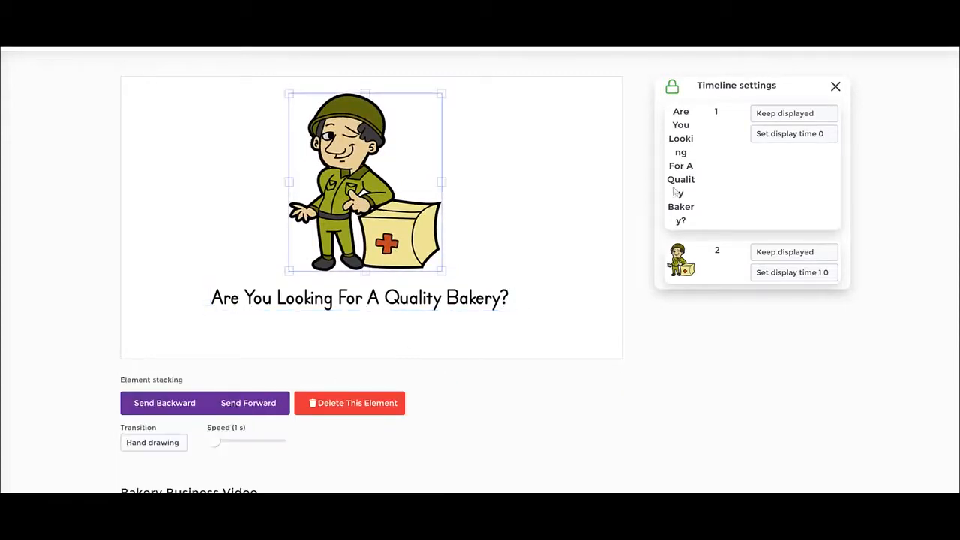
click(672, 88)
click(427, 332)
drag(682, 261, 699, 164)
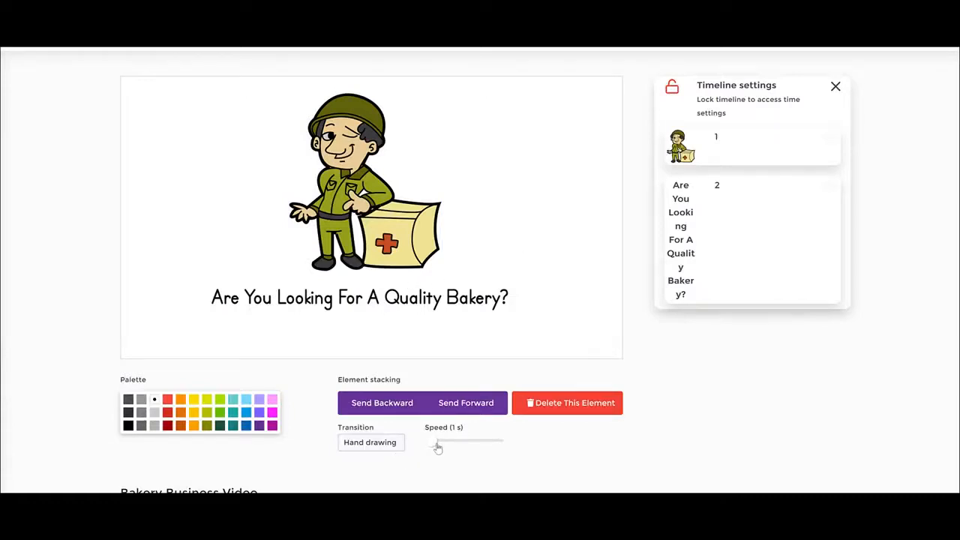
Step: Set the bakery question text's drawing speed to 1.5 s and leave the slide with nothing selected
drag(438, 448, 443, 448)
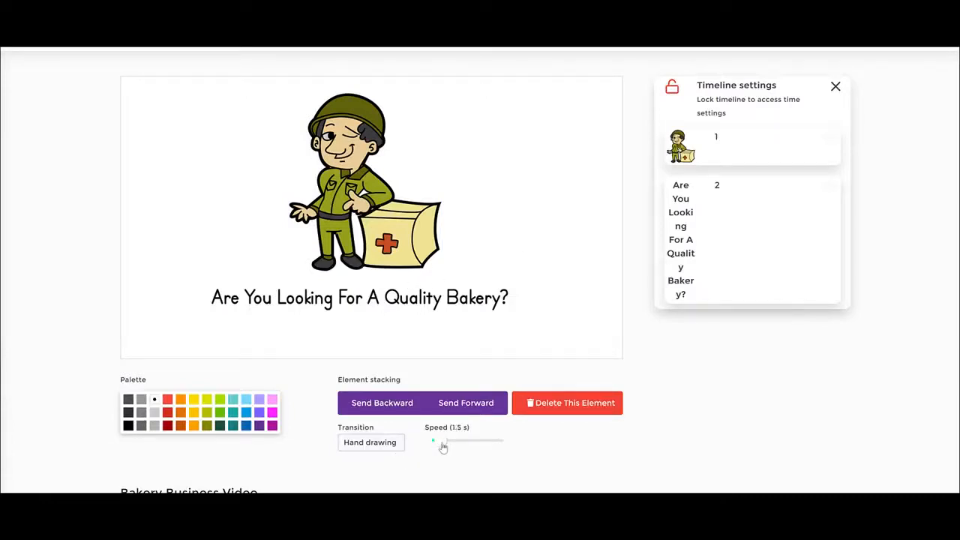
click(349, 191)
click(449, 223)
Step: Preview the edited video project
scroll(630, 225, up, 2)
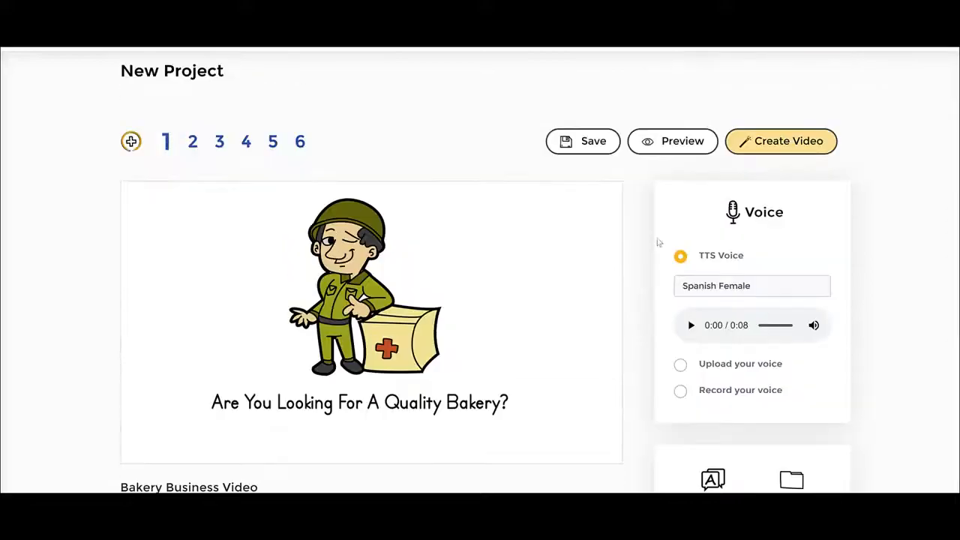
click(683, 143)
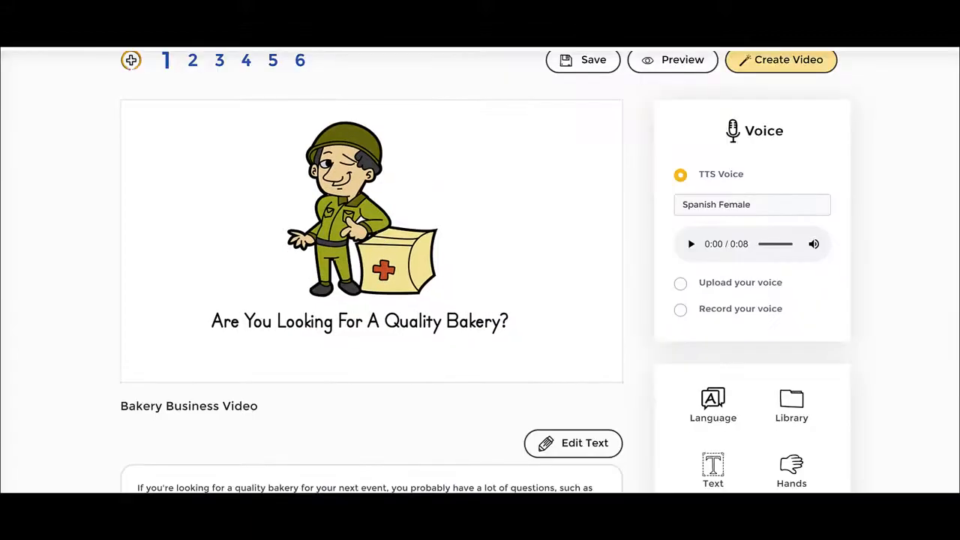
mouse_move(648, 153)
mouse_down()
mouse_move(870, 177)
mouse_move(663, 255)
mouse_move(663, 163)
mouse_up()
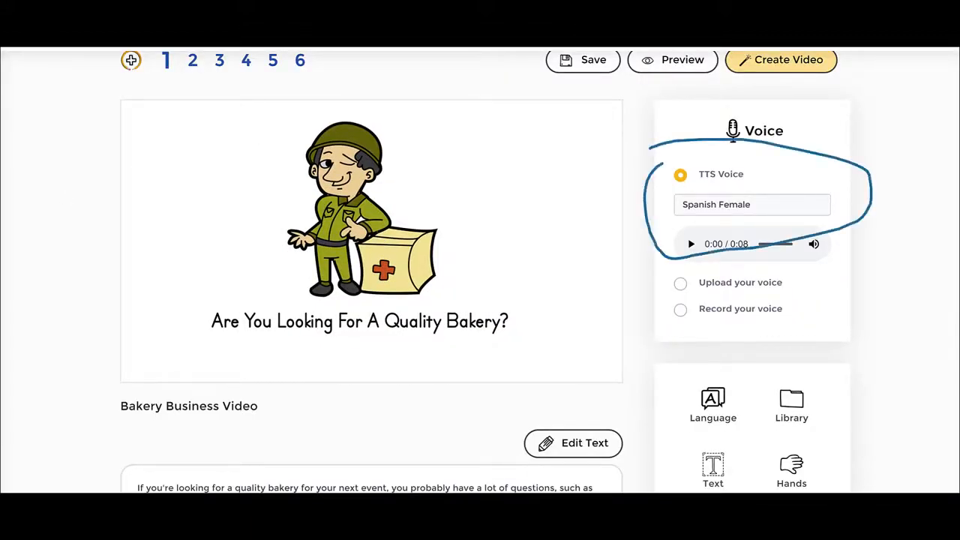
key(Escape)
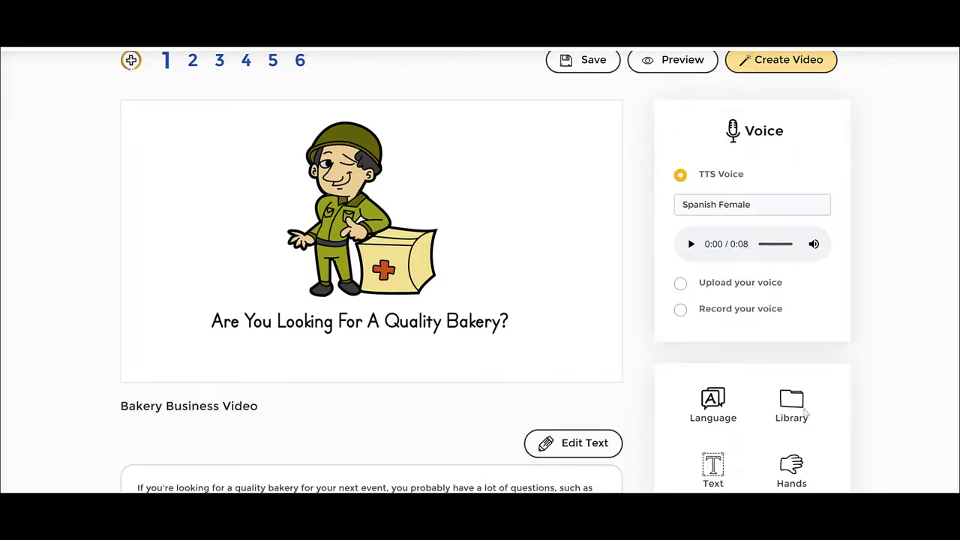
Step: Search the Pixabay library for "happy" and view the photo of the couple on a bicycle at full size
click(804, 411)
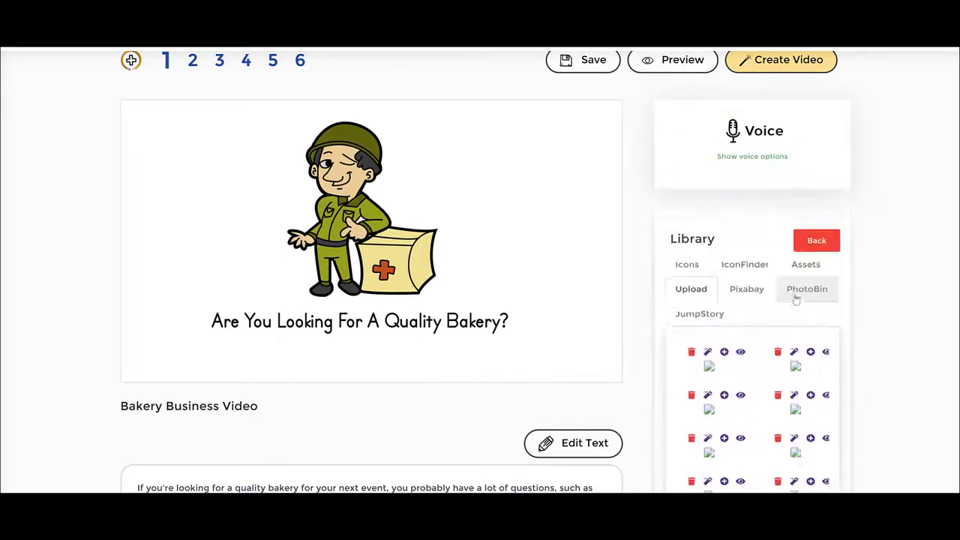
click(747, 283)
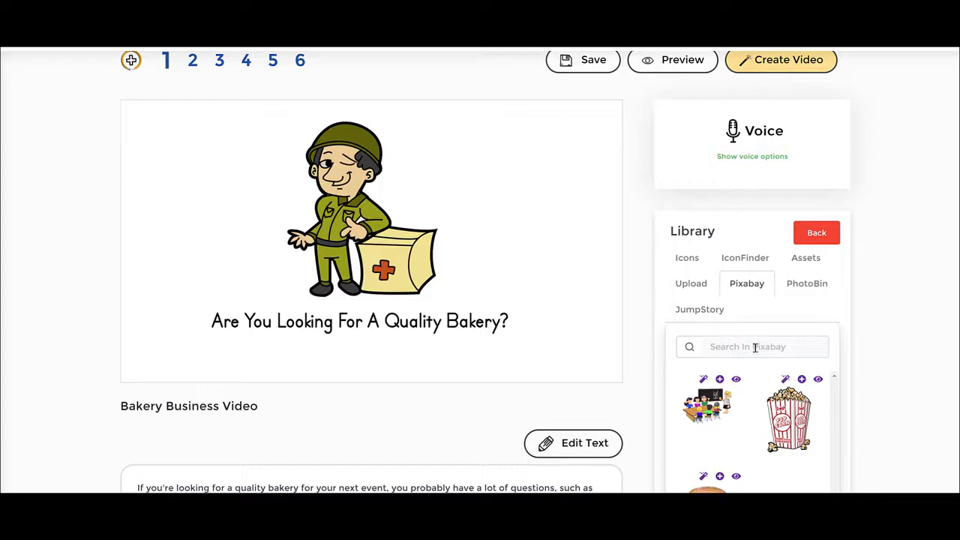
click(755, 347)
text(happy)
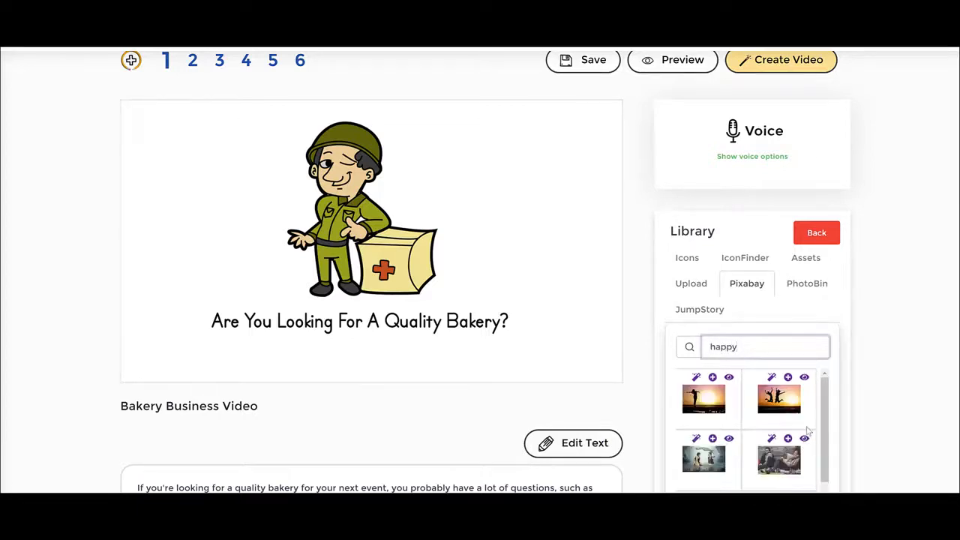
scroll(781, 399, down, 5)
click(780, 398)
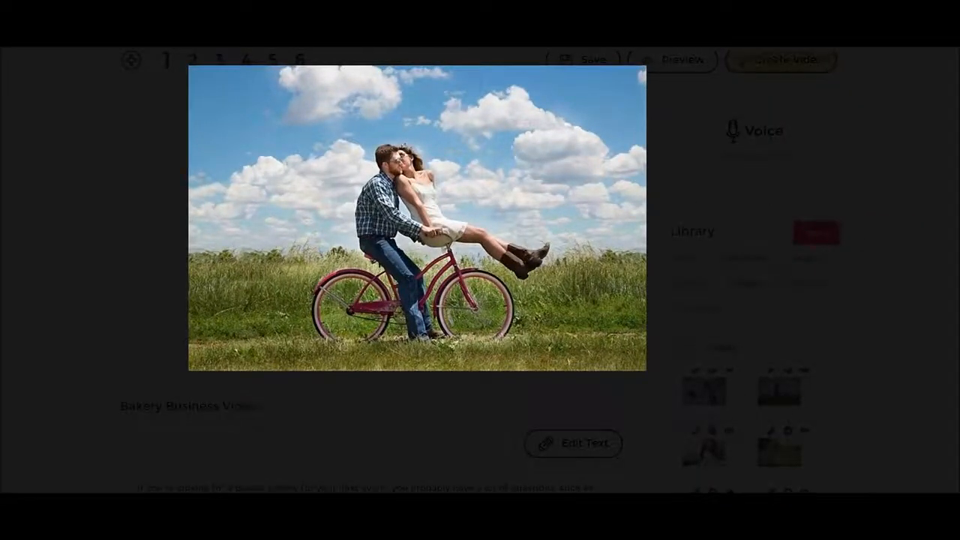
click(786, 409)
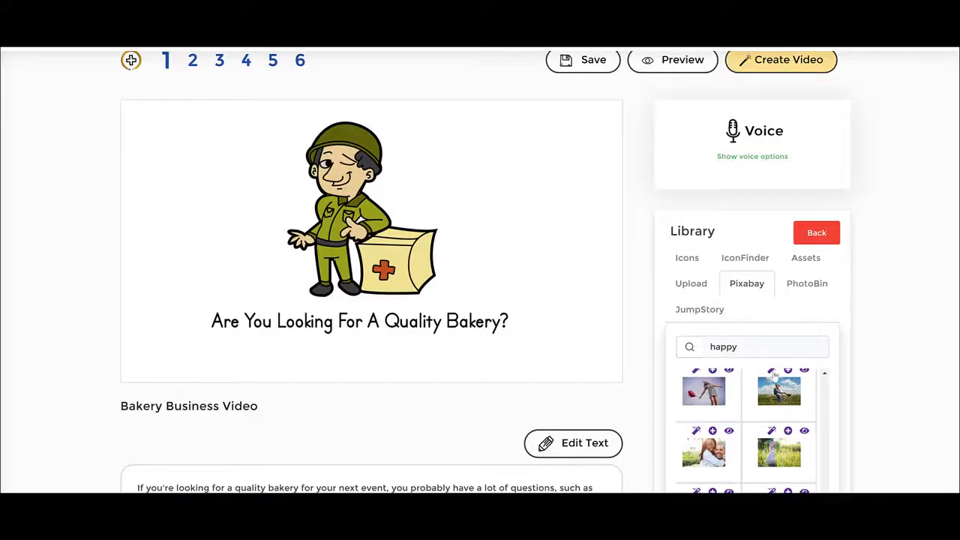
Step: Add the color cartoon version of the bicycle couple photo to the slide and remove its background
scroll(781, 391, up, 1)
click(772, 423)
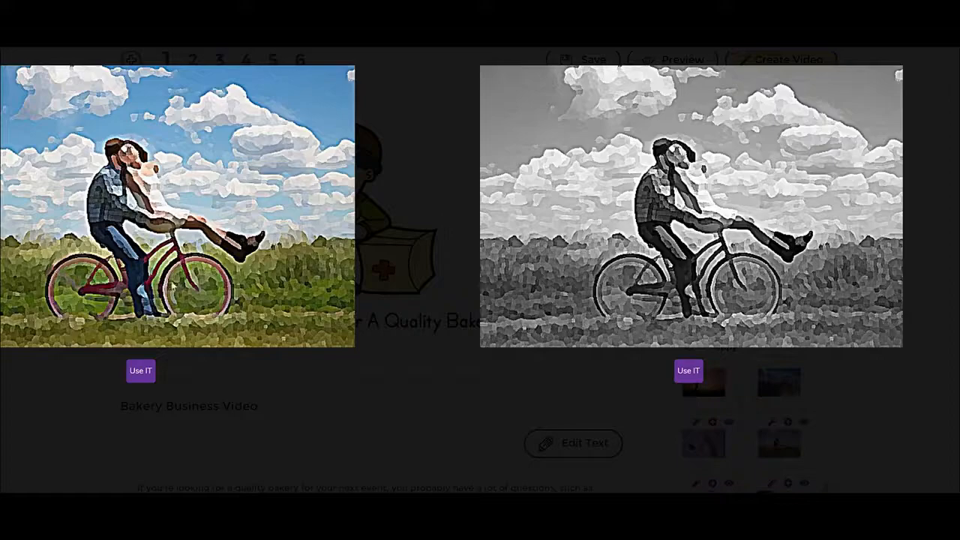
click(142, 375)
click(326, 232)
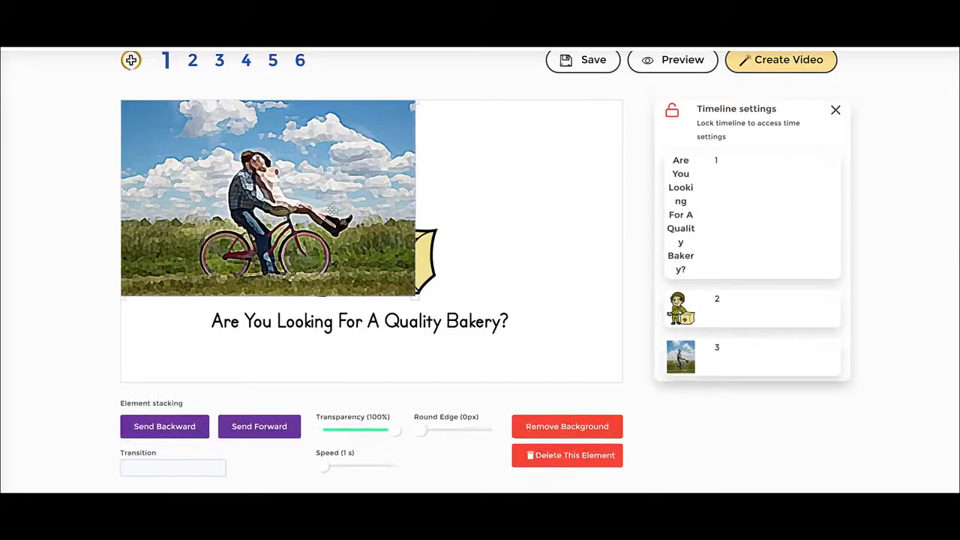
click(563, 427)
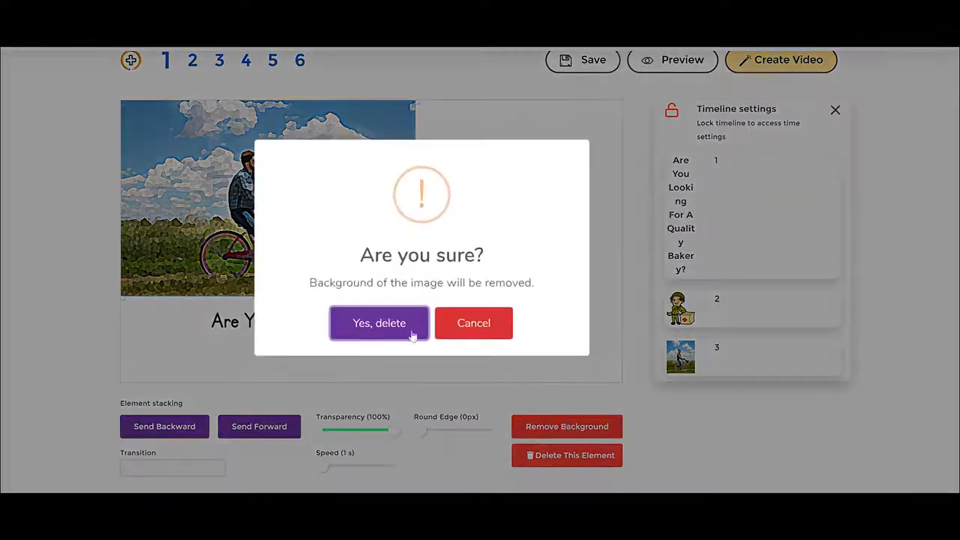
click(380, 324)
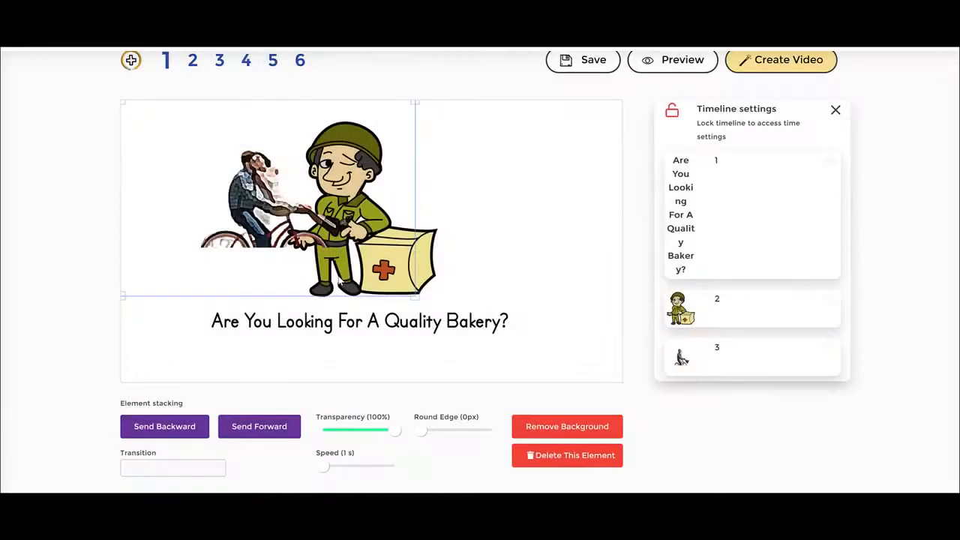
Step: Place the bicycle couple and the soldier side by side above the bakery question text
drag(253, 174, 200, 174)
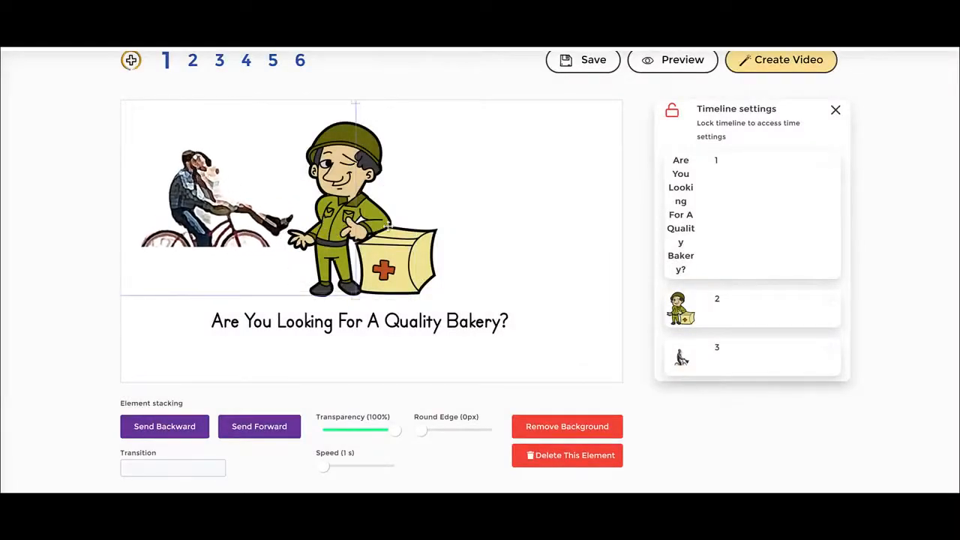
drag(385, 240, 528, 225)
drag(245, 218, 289, 221)
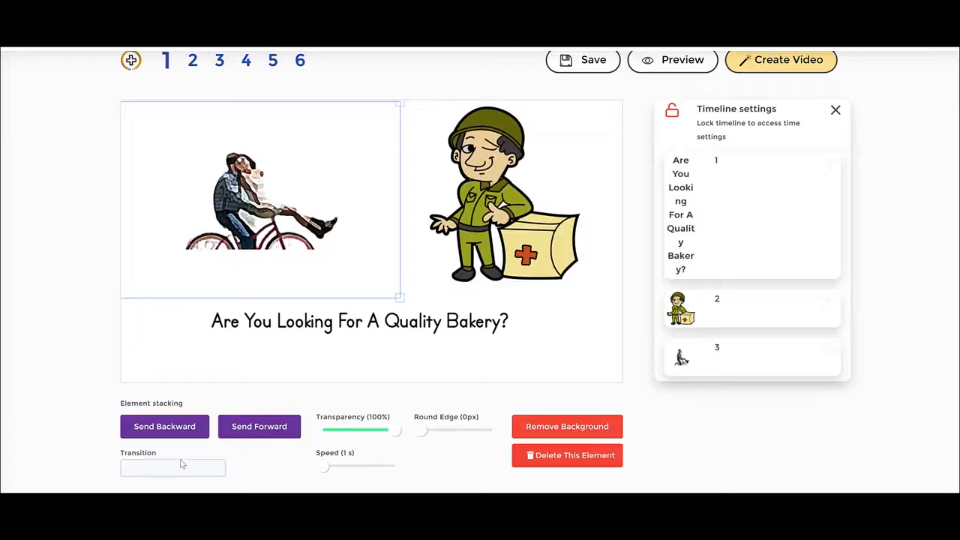
Step: Set the bicycle couple's transition to Slide from left and make it the first element in the timeline
click(183, 465)
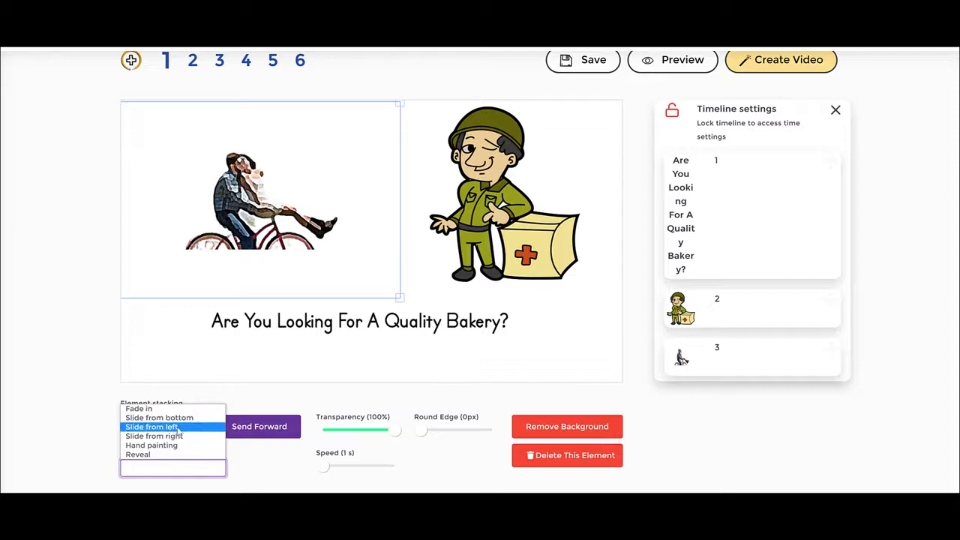
click(178, 428)
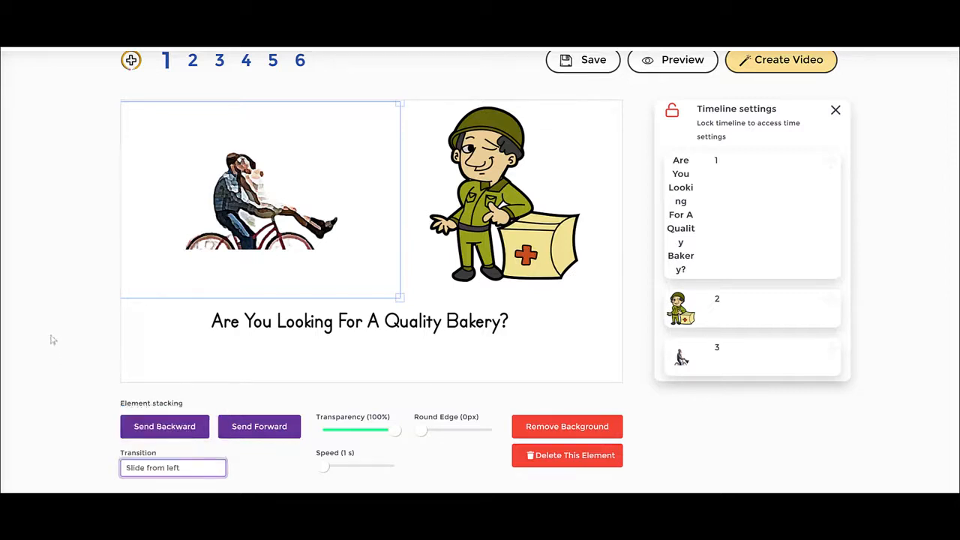
drag(681, 358, 679, 168)
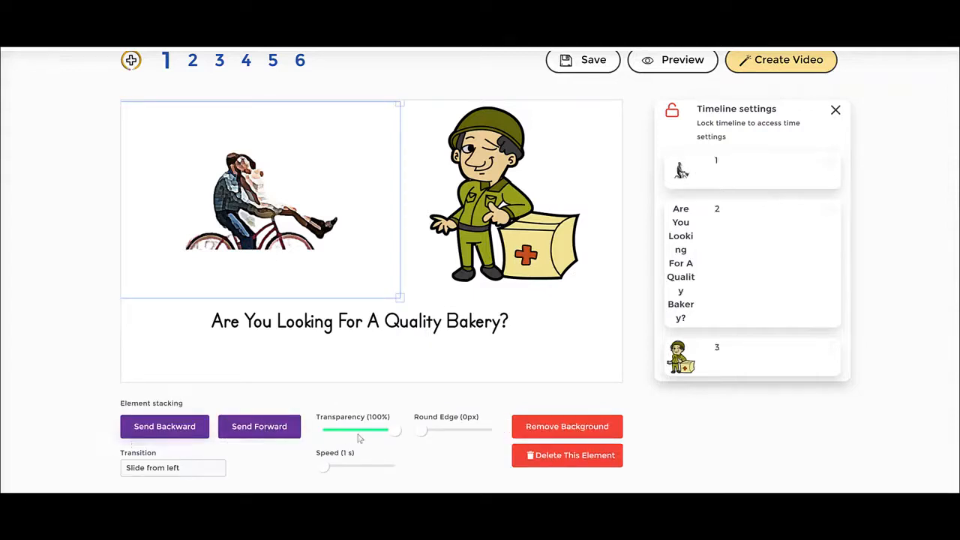
Step: Delete the soldier from the slide and center the bicycle couple above the bakery question text
click(495, 236)
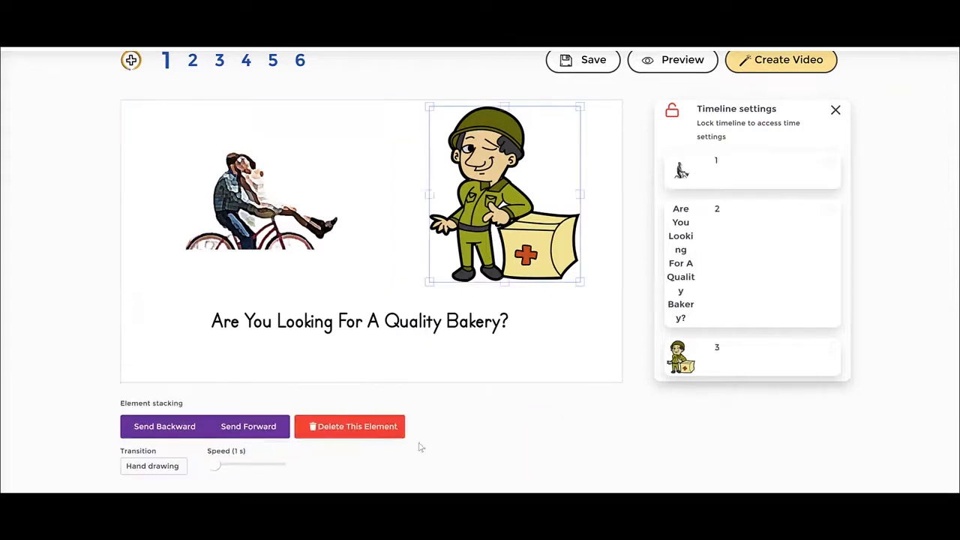
click(358, 433)
click(340, 262)
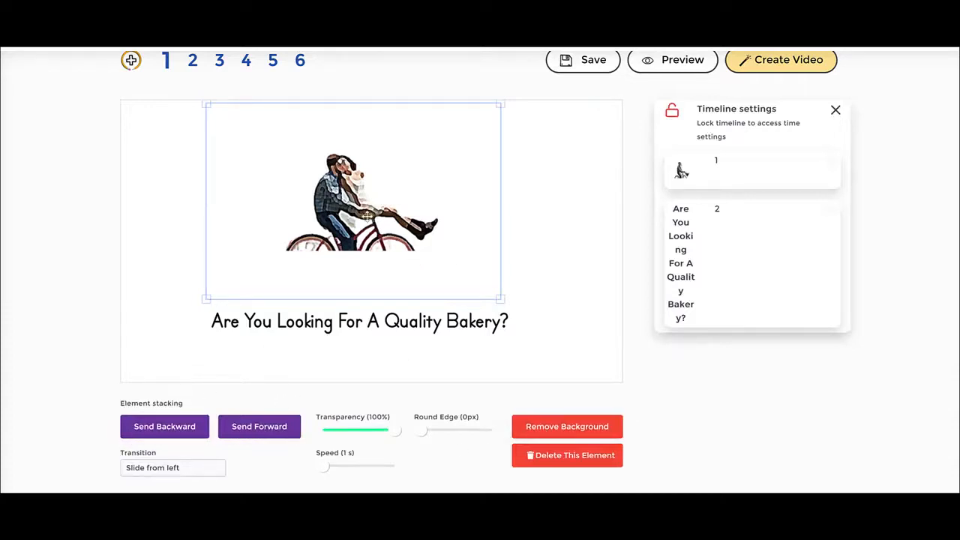
drag(347, 208, 337, 212)
click(453, 364)
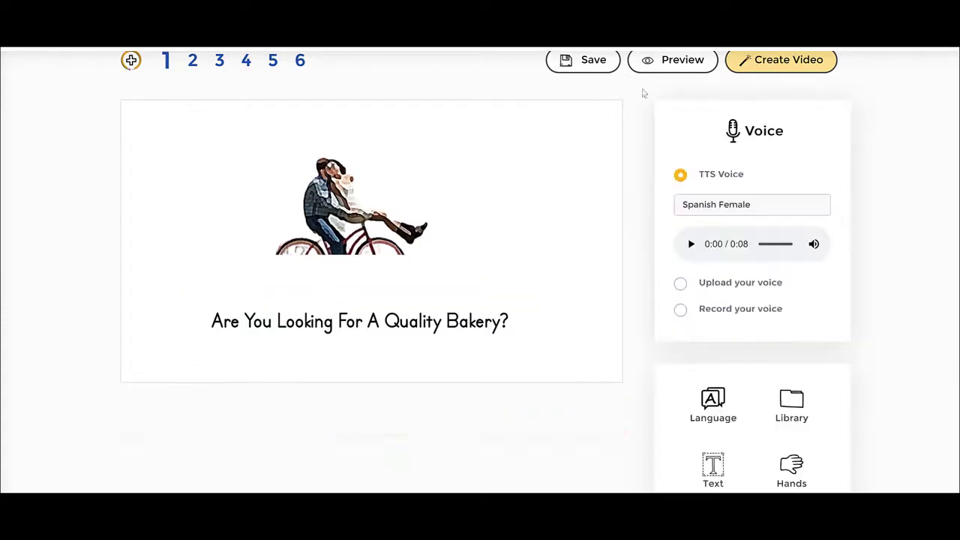
Step: Preview slide 1 with the bicycle couple and return to the editor with nothing selected
click(672, 60)
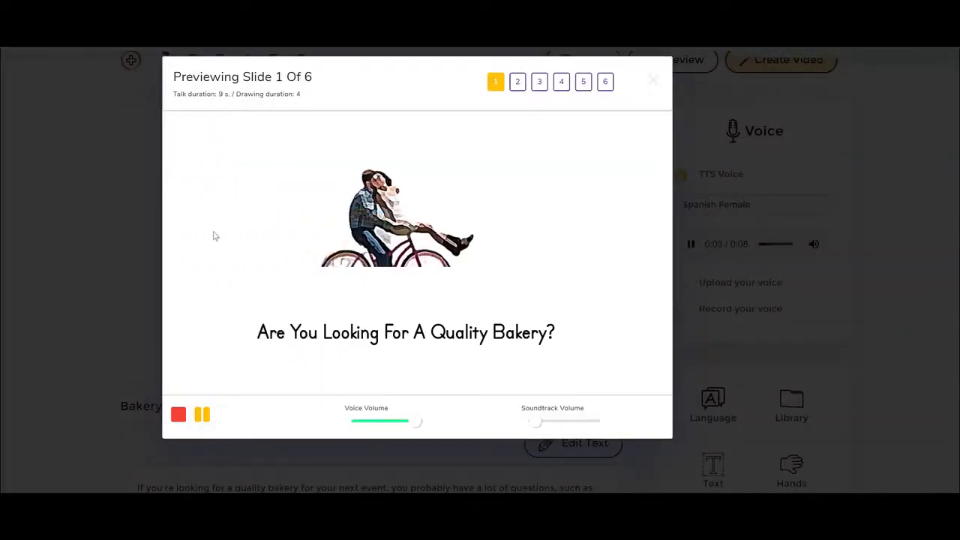
click(116, 239)
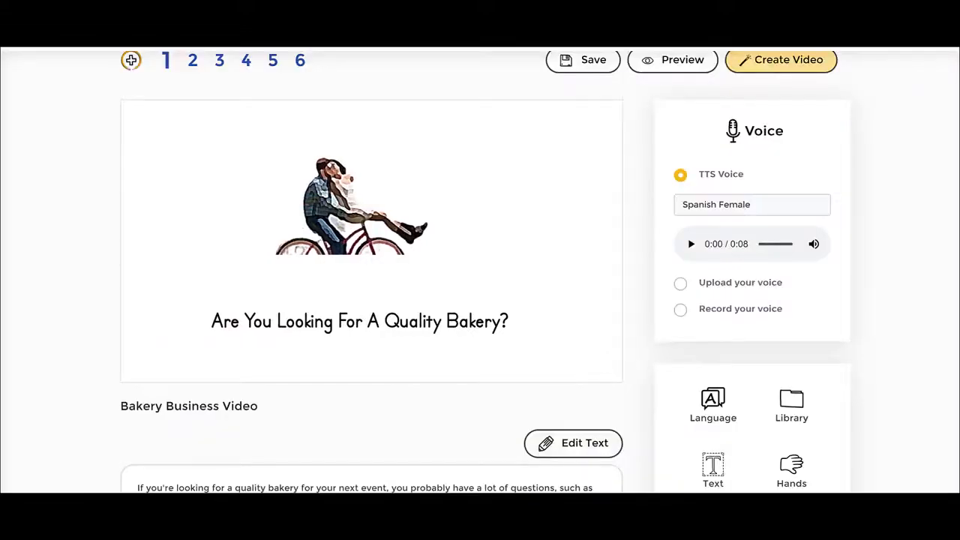
click(361, 196)
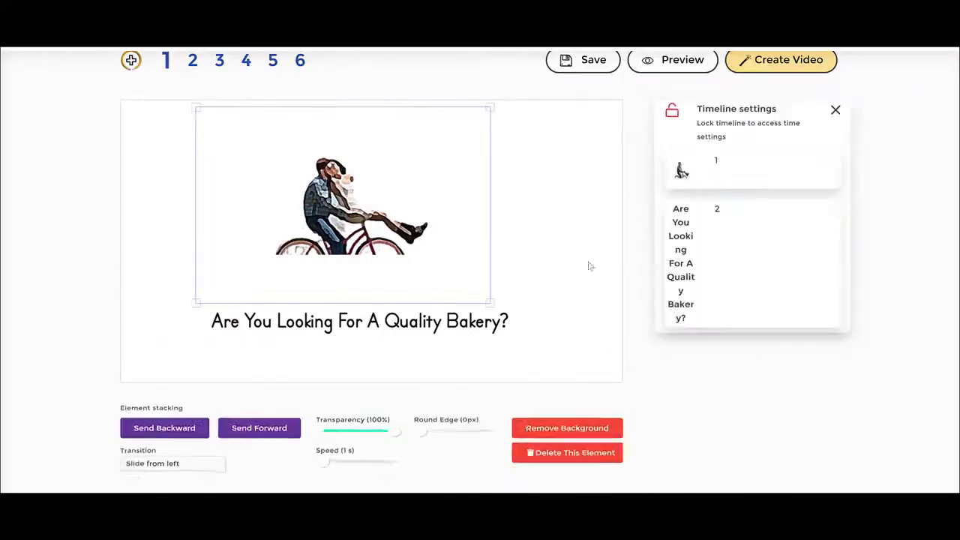
click(518, 228)
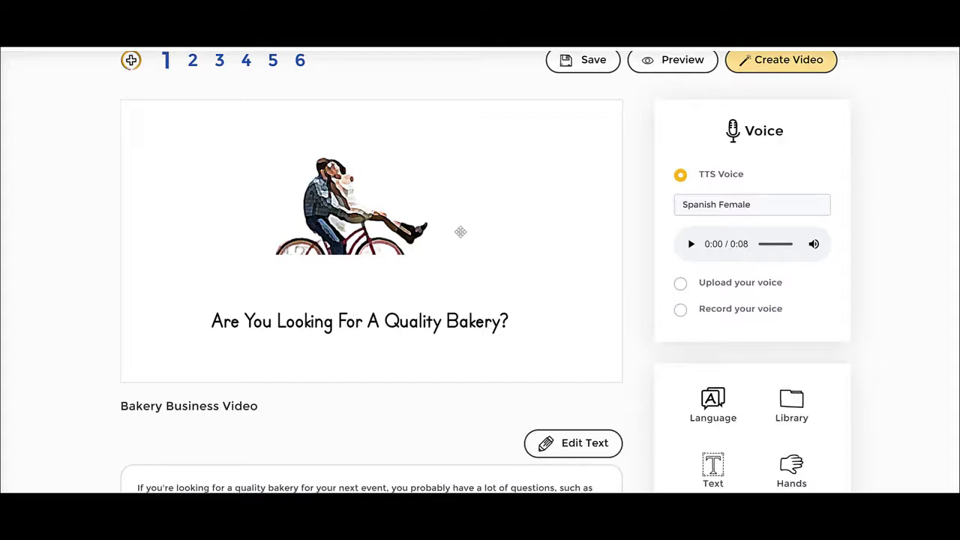
Step: Look through the PhotoBin images in the library and search JumpStory for "bake"
click(791, 405)
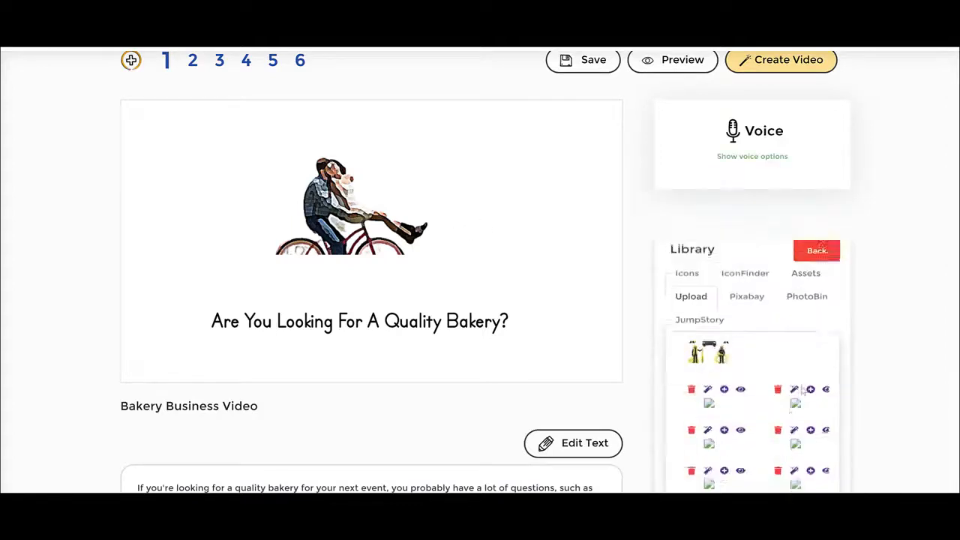
click(789, 296)
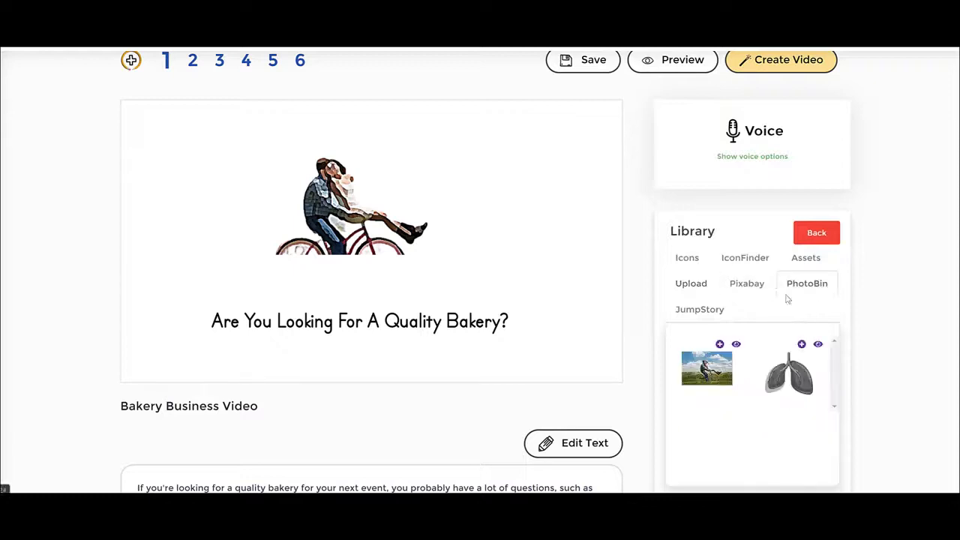
click(707, 312)
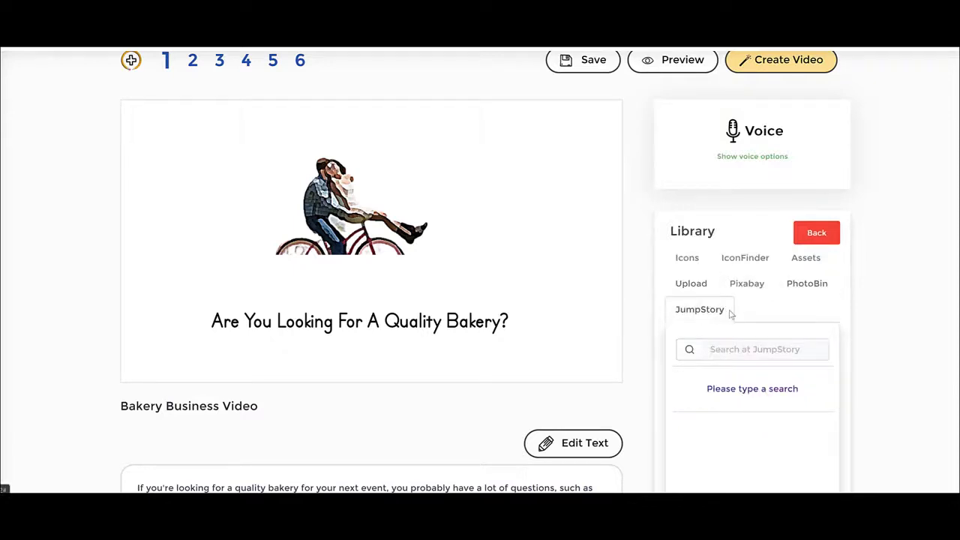
click(746, 349)
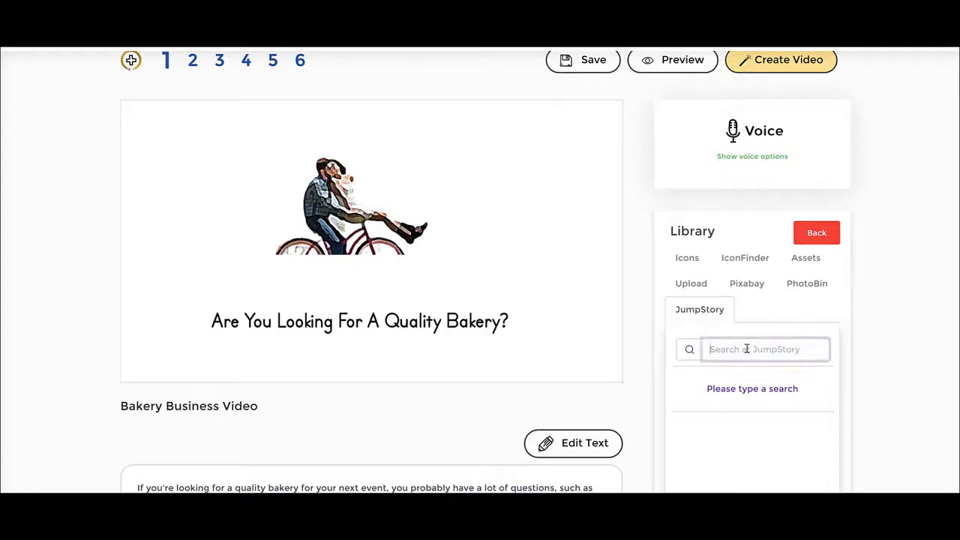
text(bake)
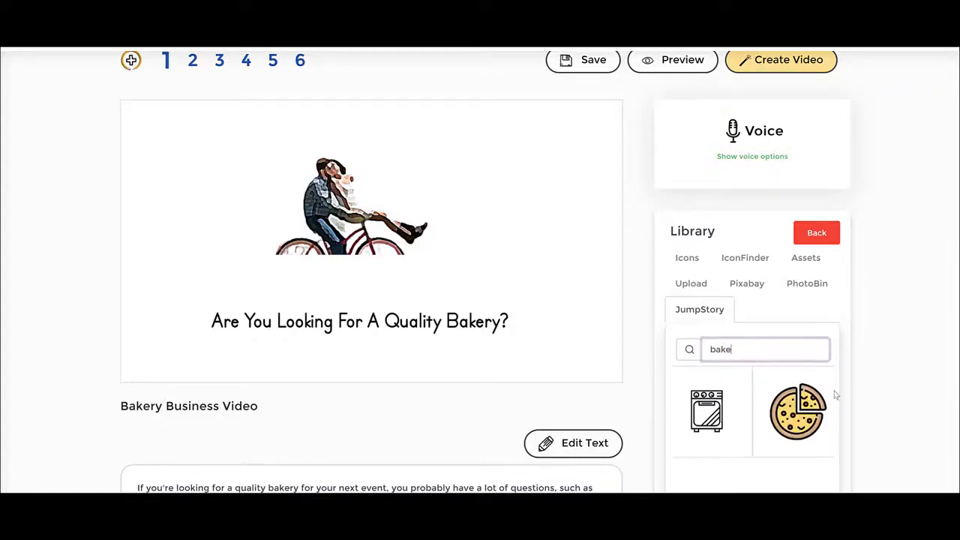
scroll(836, 395, down, 1)
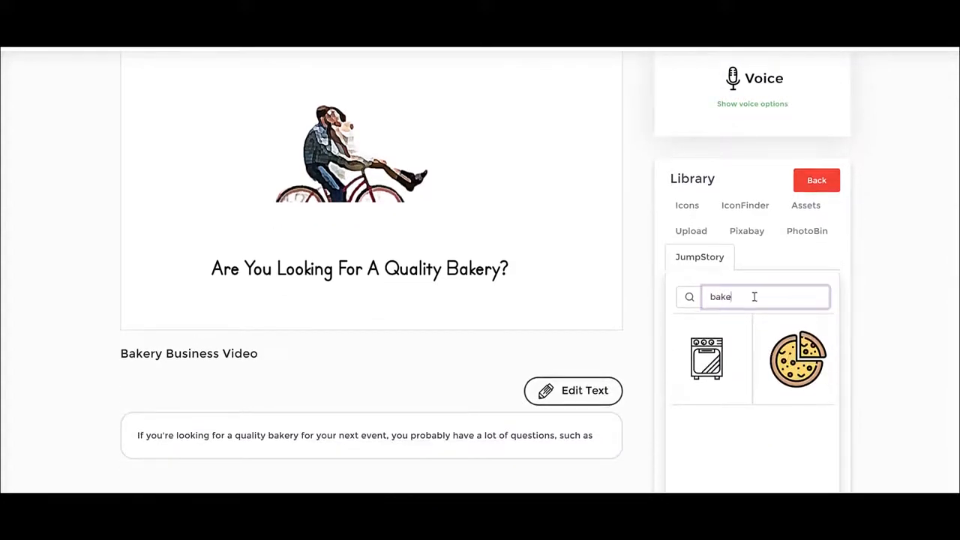
Step: Search JumpStory for "business" and replace the bicycle couple with the brown-haired woman and the cardboard box images
drag(755, 296, 629, 300)
key(BackSpace)
text(business)
key(Return)
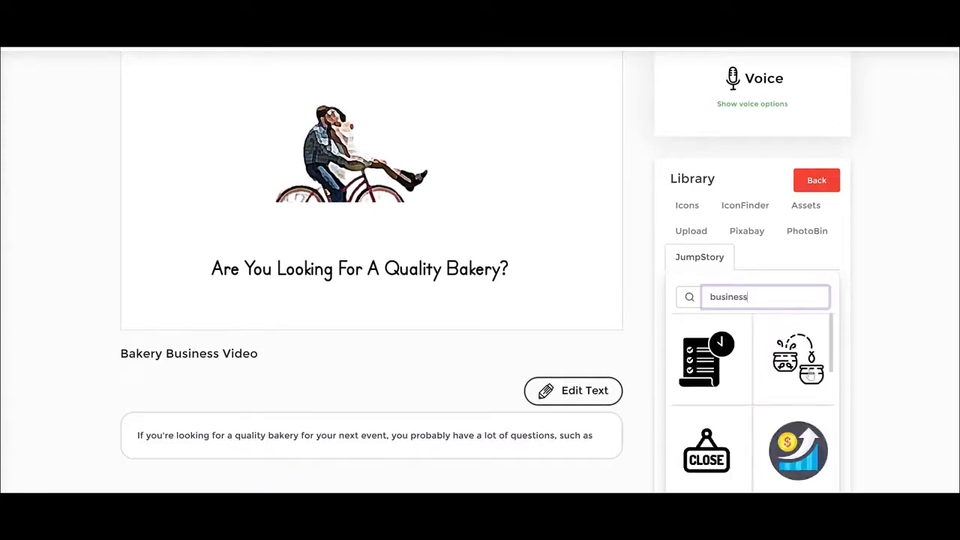
scroll(805, 371, down, 5)
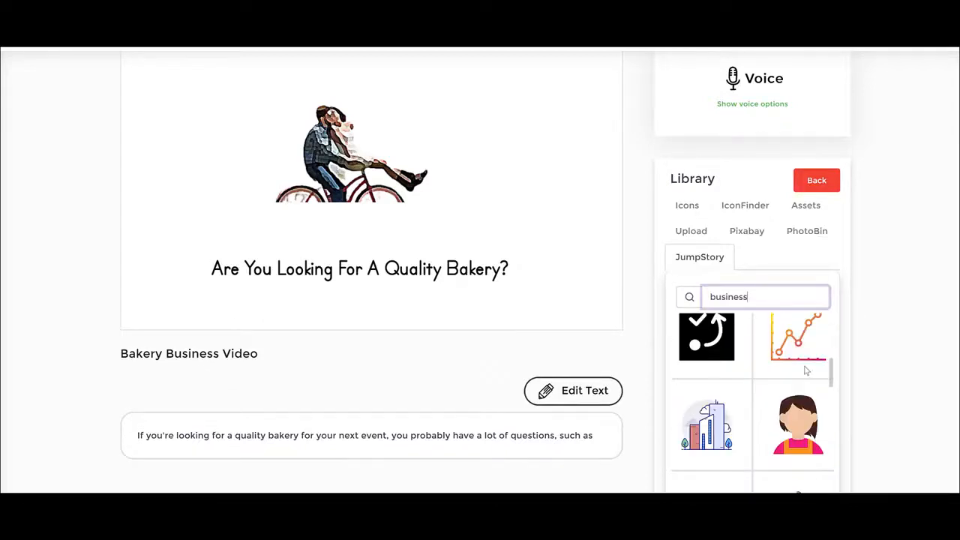
scroll(807, 371, down, 2)
scroll(807, 370, up, 2)
click(800, 425)
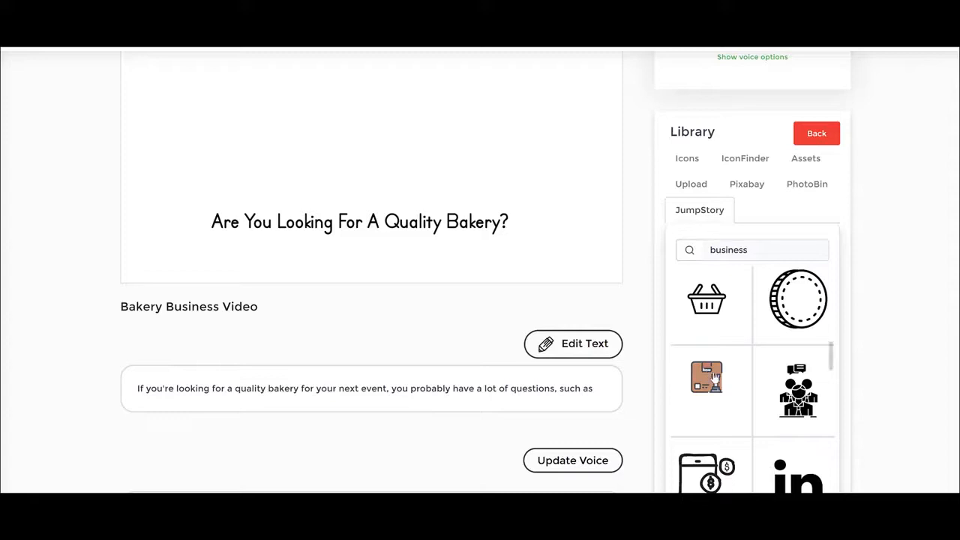
click(715, 380)
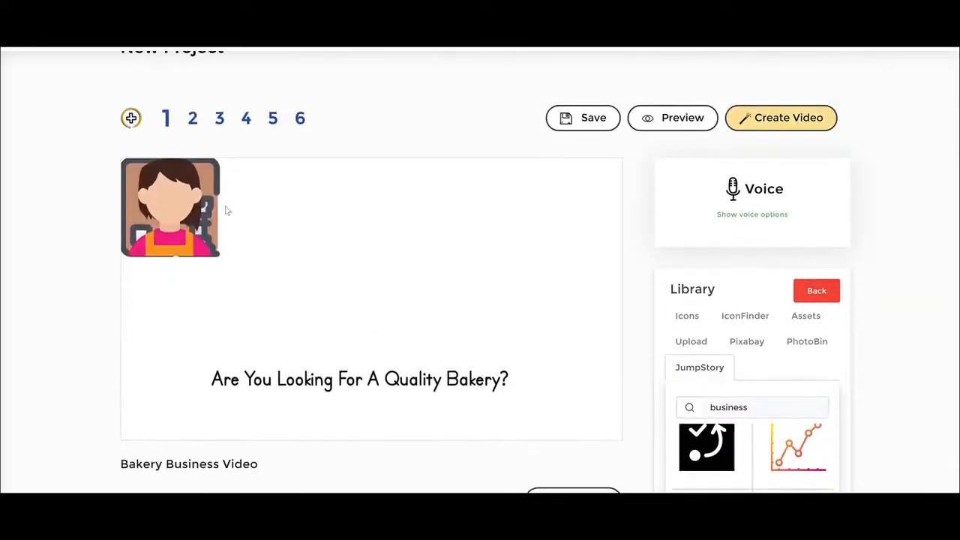
Step: Enlarge the box and the woman, place them side by side above the bakery question text, and leave the woman selected
drag(183, 209, 275, 230)
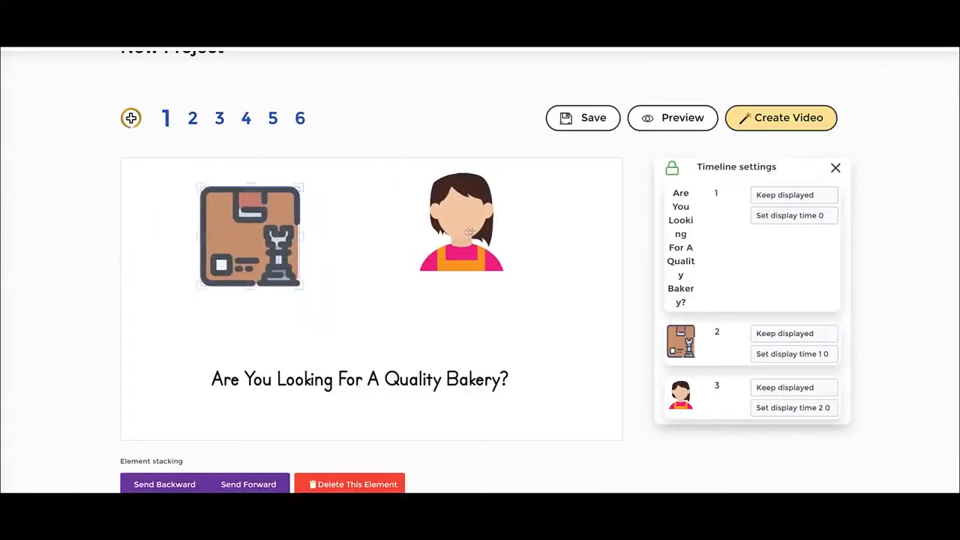
drag(470, 233, 490, 236)
drag(534, 278, 511, 268)
click(215, 243)
drag(300, 287, 345, 321)
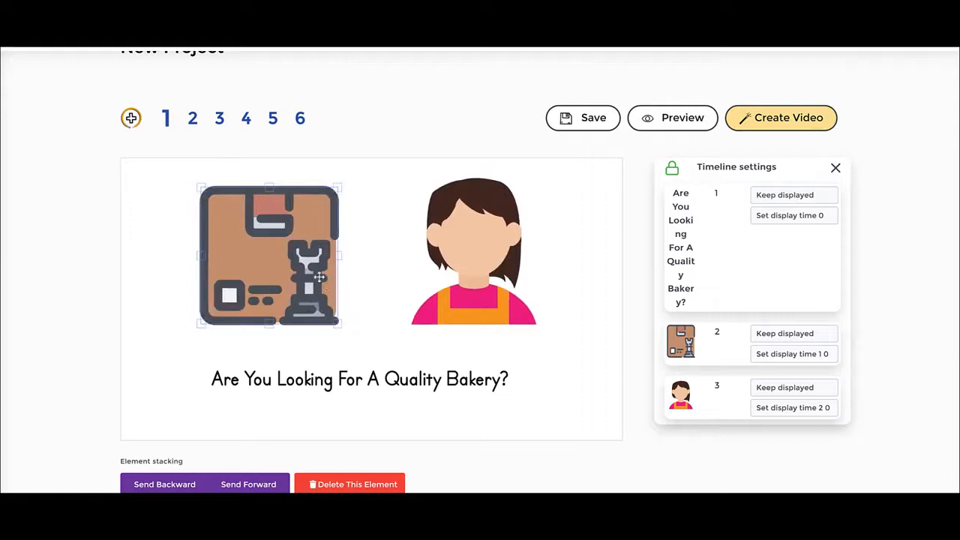
click(357, 299)
scroll(473, 210, down, 2)
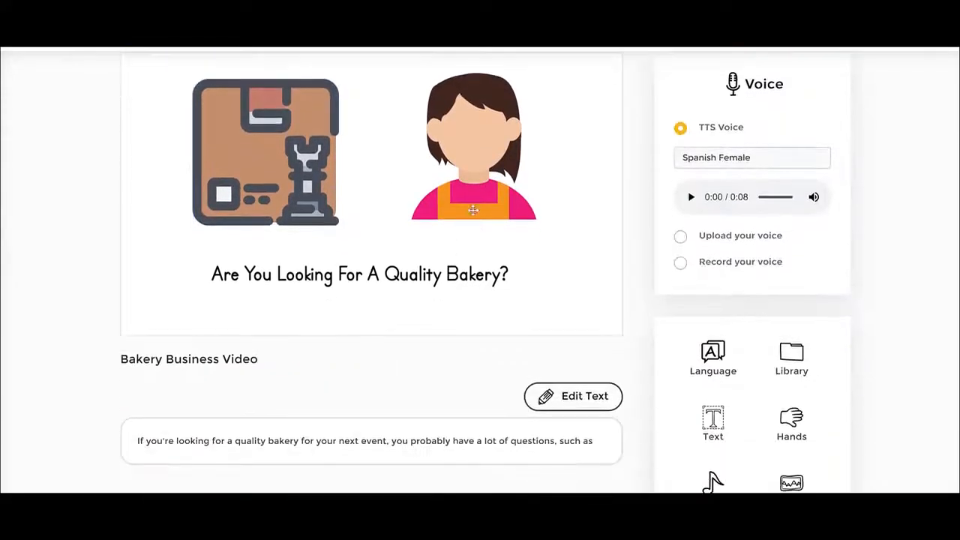
click(519, 187)
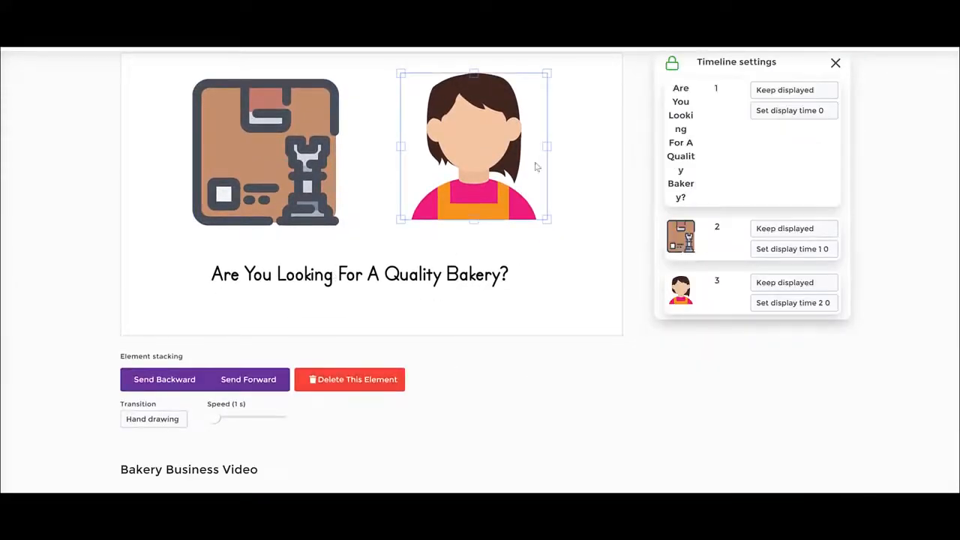
Step: Adjust the drawing speed of the woman and the box, and keep the box's transition on Hand drawing
drag(215, 420, 233, 422)
click(303, 166)
click(162, 419)
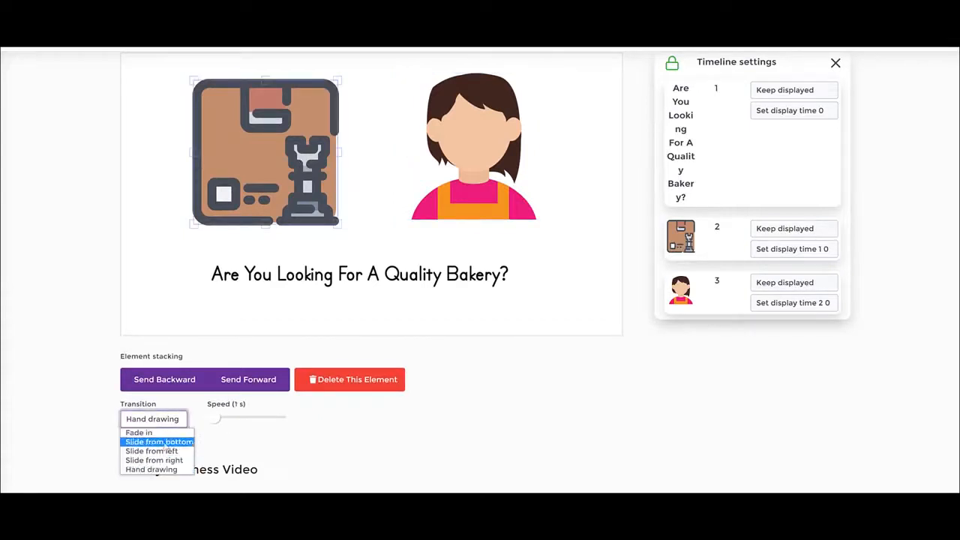
click(167, 470)
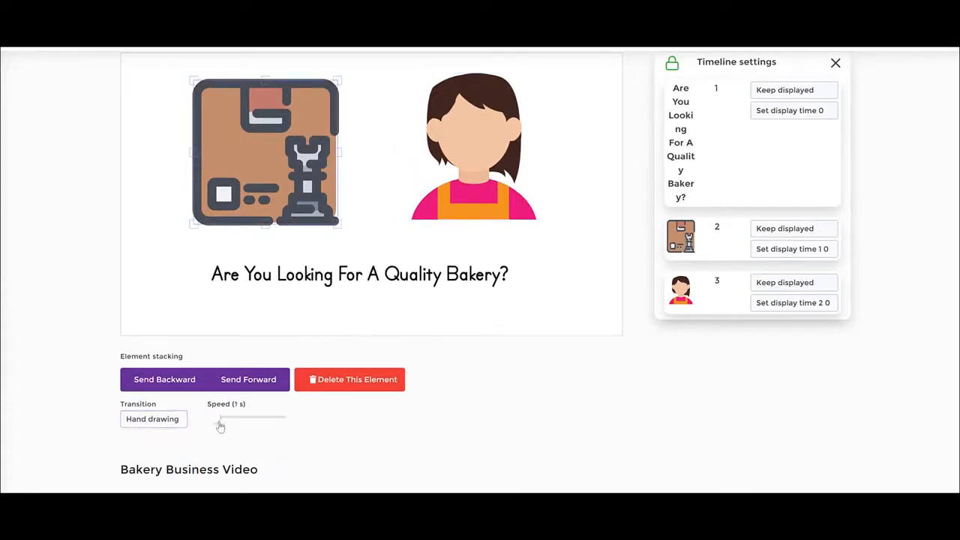
drag(219, 423, 235, 425)
click(420, 318)
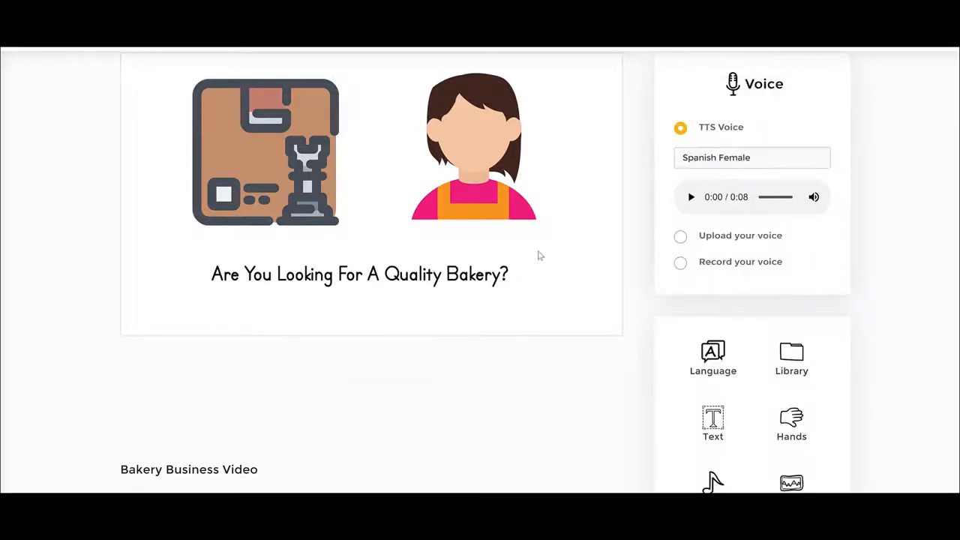
Step: Change the project's speech language from Spanish to English and save the language setting
scroll(733, 336, down, 2)
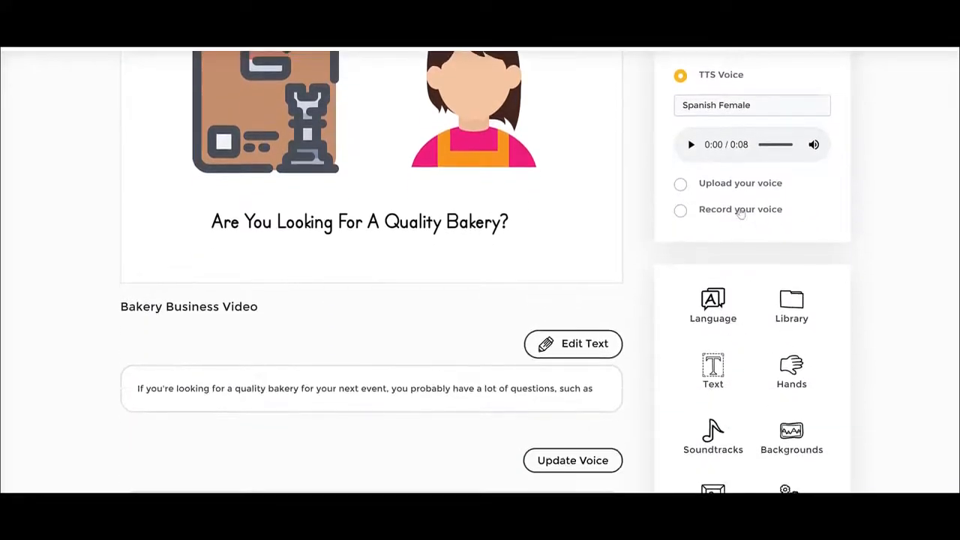
scroll(735, 206, up, 1)
click(728, 159)
click(727, 163)
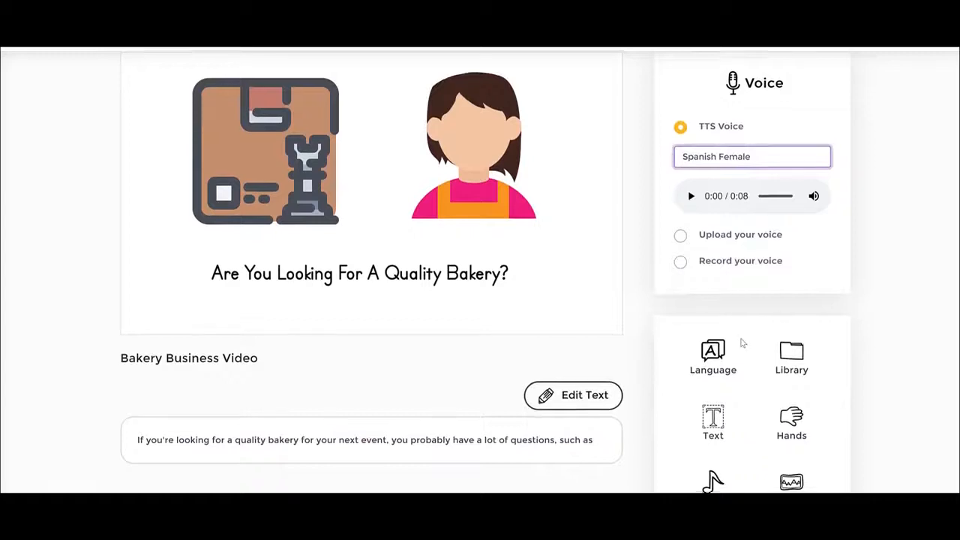
scroll(743, 341, down, 1)
click(714, 311)
click(353, 99)
scroll(358, 168, up, 3)
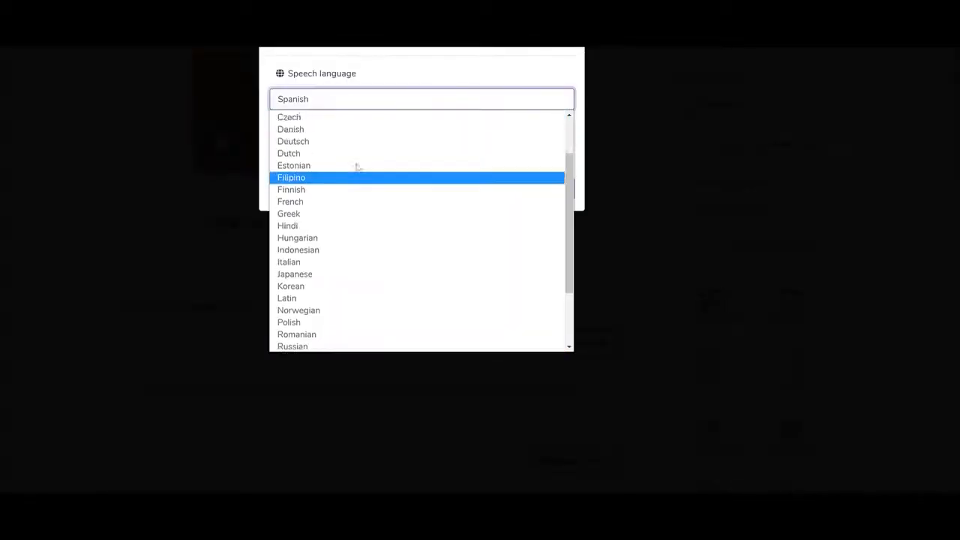
click(353, 117)
click(560, 197)
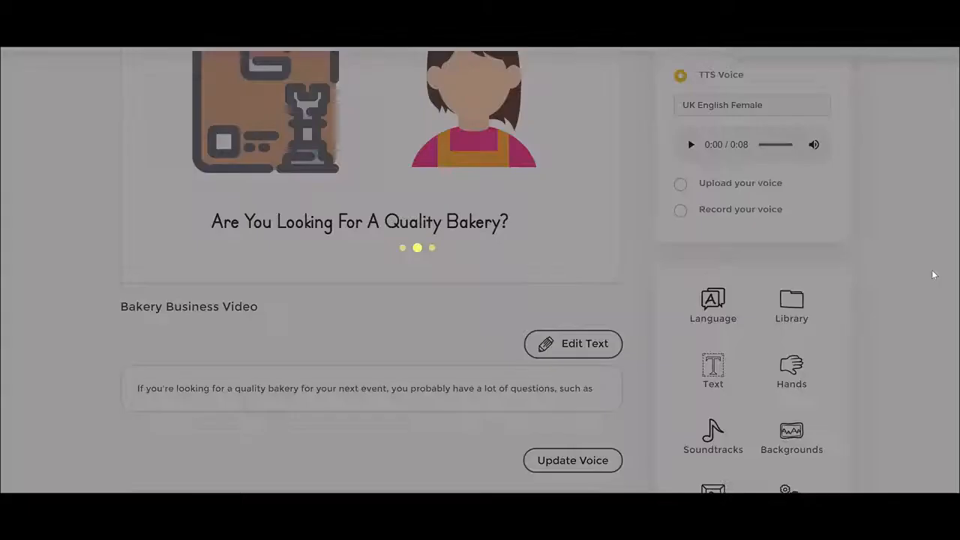
Step: Set the slide's TTS voice to English UK - Harry (Male) and preview the slide
click(767, 213)
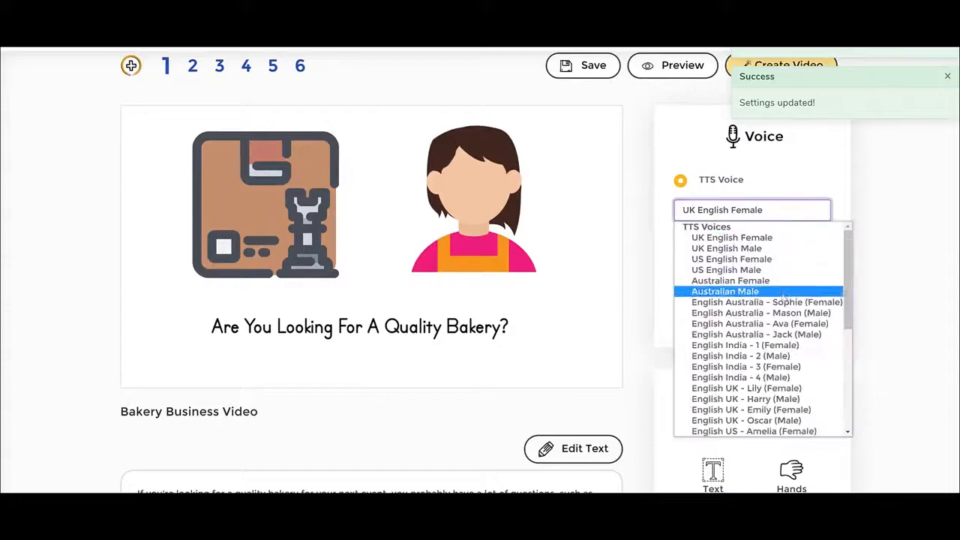
click(786, 402)
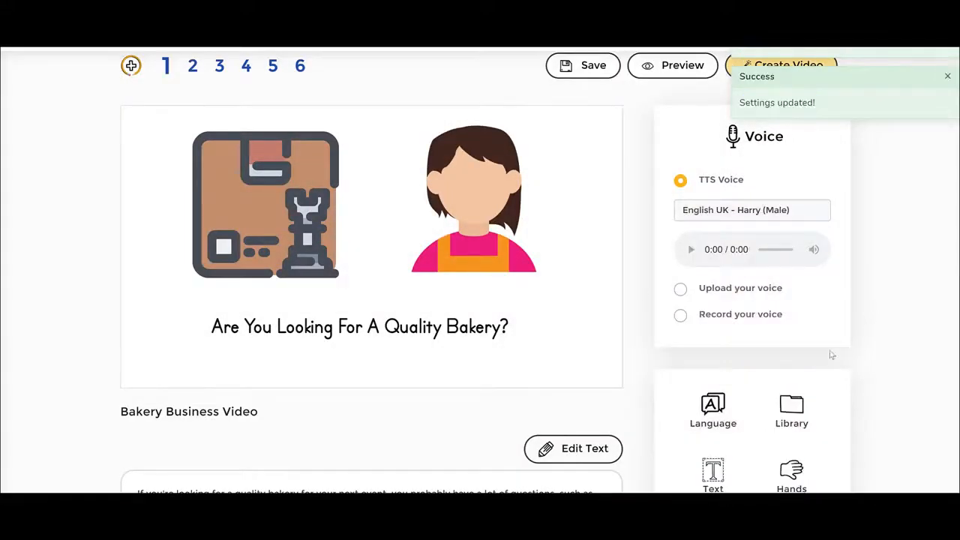
scroll(407, 305, down, 4)
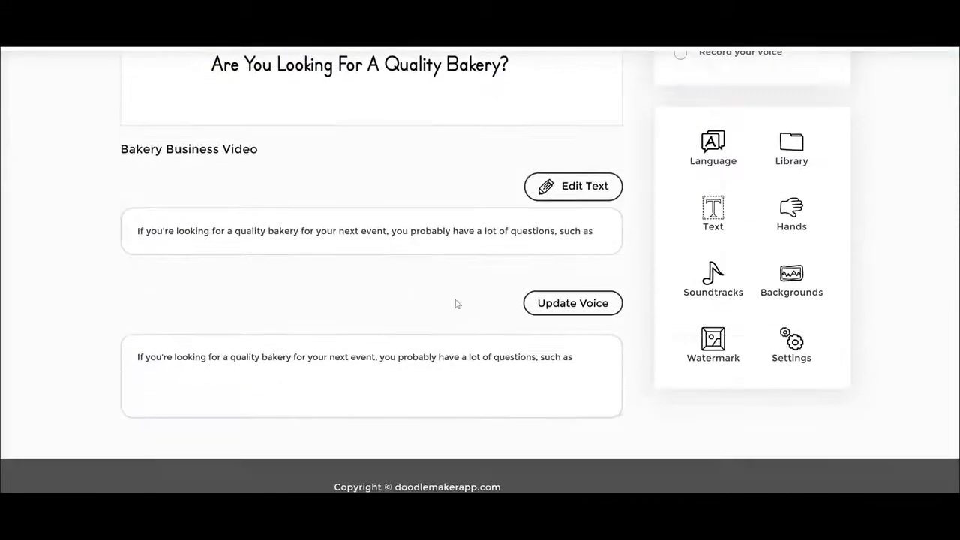
scroll(455, 302, up, 2)
scroll(456, 304, down, 1)
scroll(455, 304, up, 2)
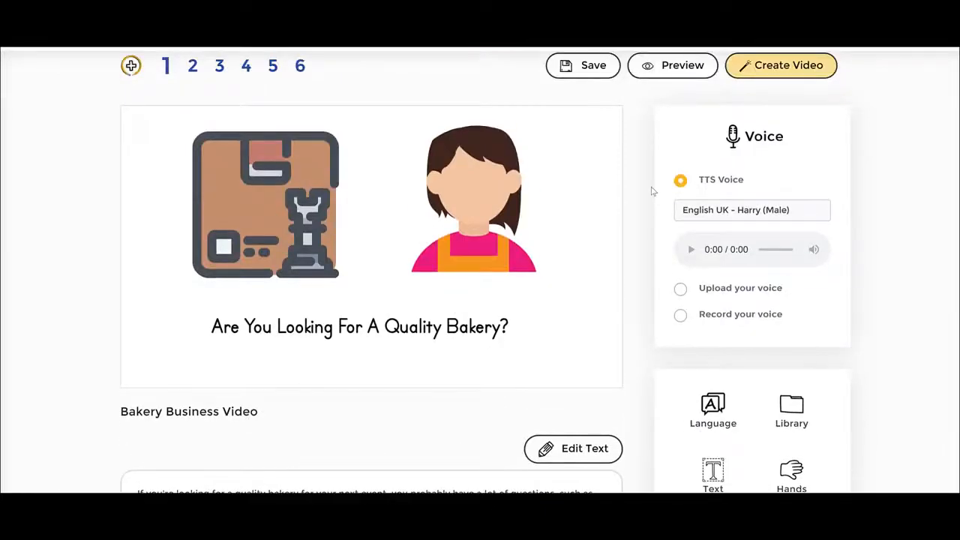
click(678, 66)
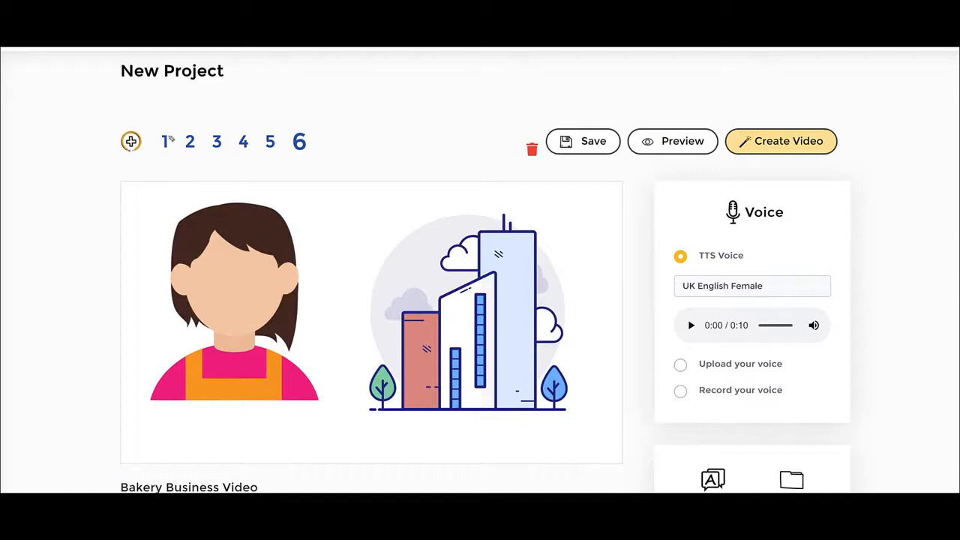
Step: Add a new blank slide 7 to the bakery project and look over its empty canvas and text
mouse_move(372, 99)
mouse_down()
mouse_move(322, 128)
mouse_move(347, 129)
mouse_up()
click(130, 141)
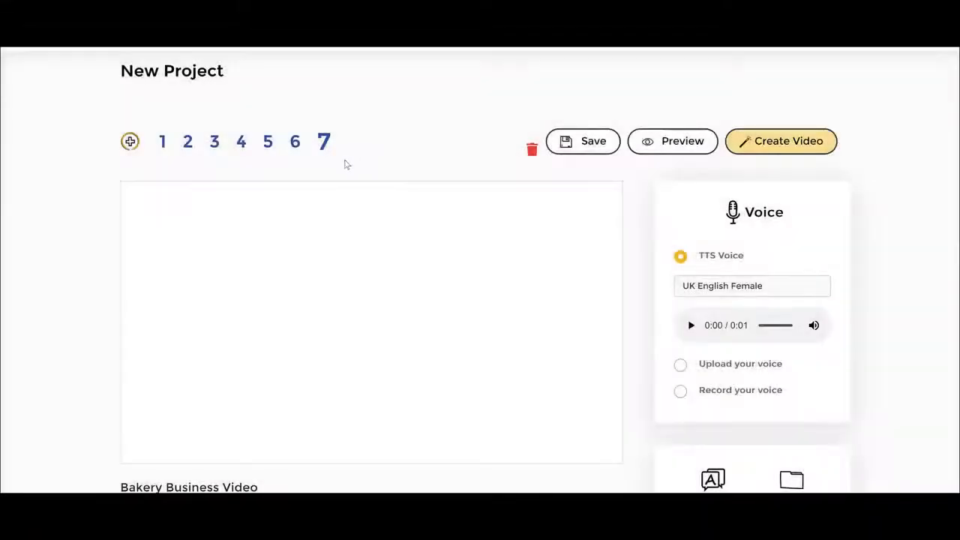
scroll(286, 373, down, 2)
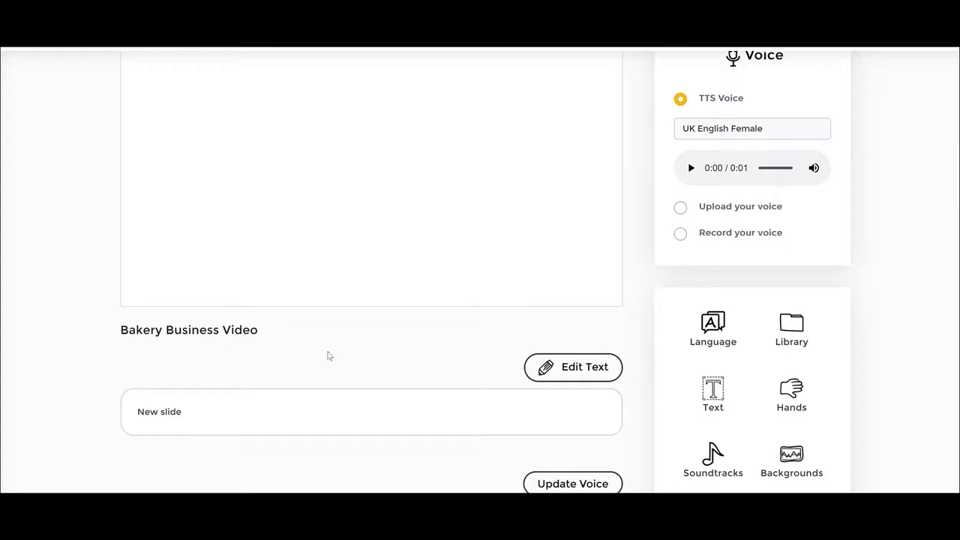
scroll(344, 338, up, 2)
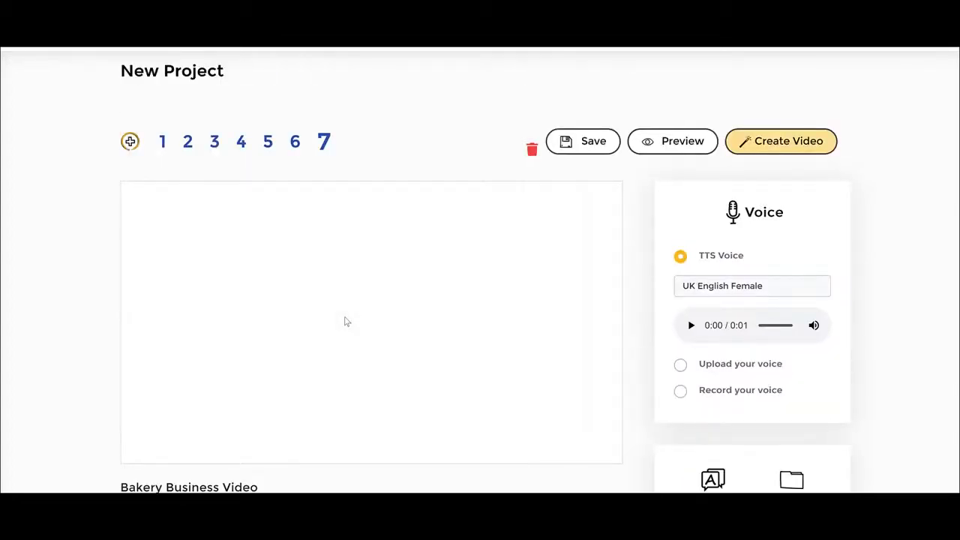
scroll(890, 229, down, 4)
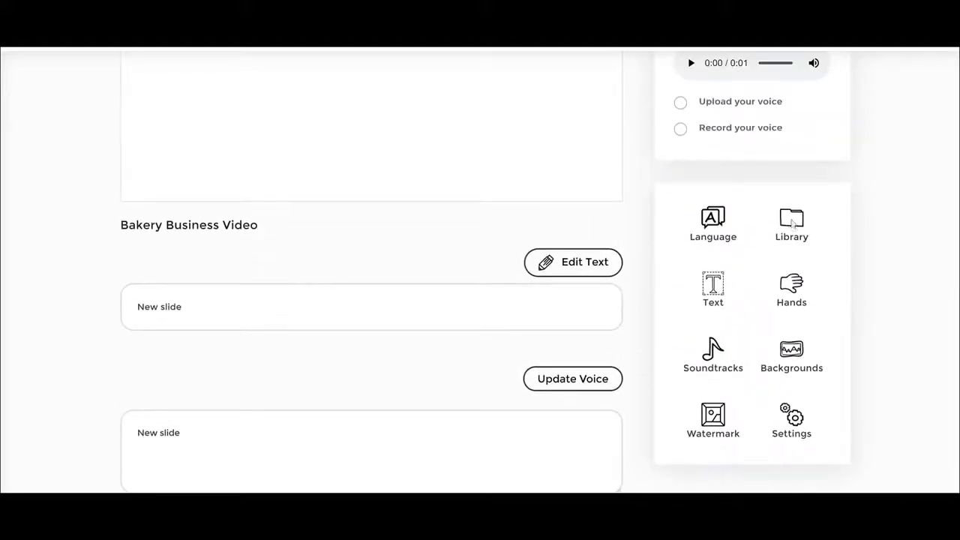
Step: Look through the JumpStory "business" images in the library for the new slide
click(793, 223)
click(700, 129)
scroll(900, 210, up, 1)
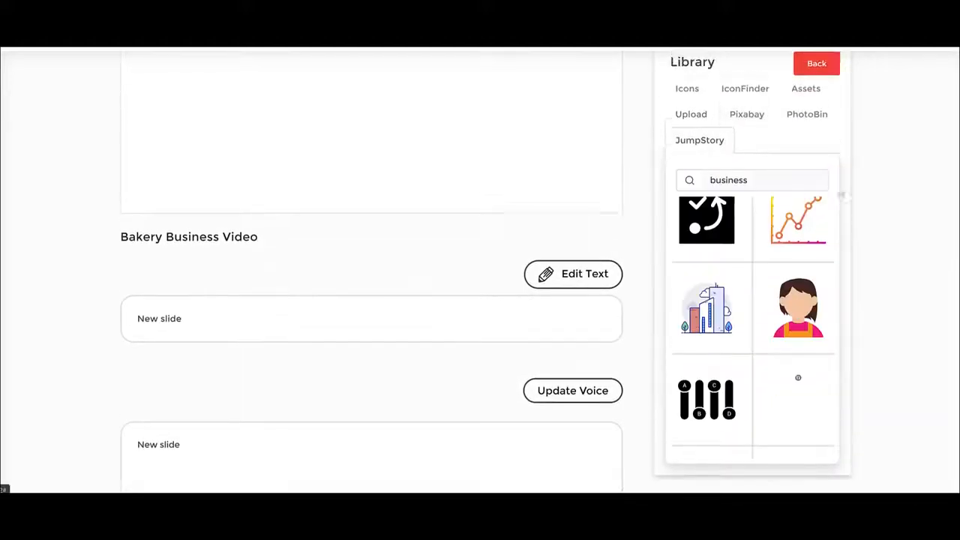
scroll(748, 260, up, 2)
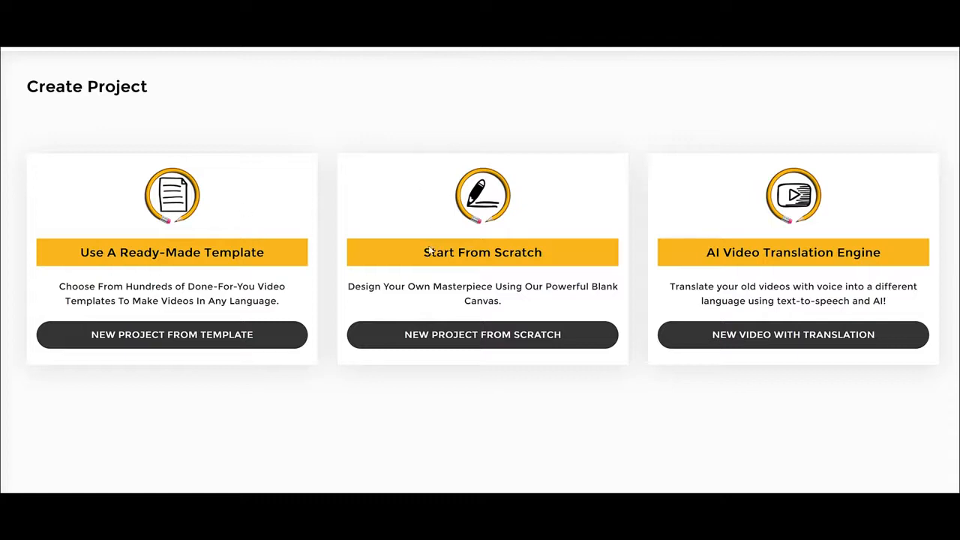
Step: Create a new project from scratch and title it "how to lose weight"
drag(431, 251, 575, 252)
click(842, 267)
click(456, 336)
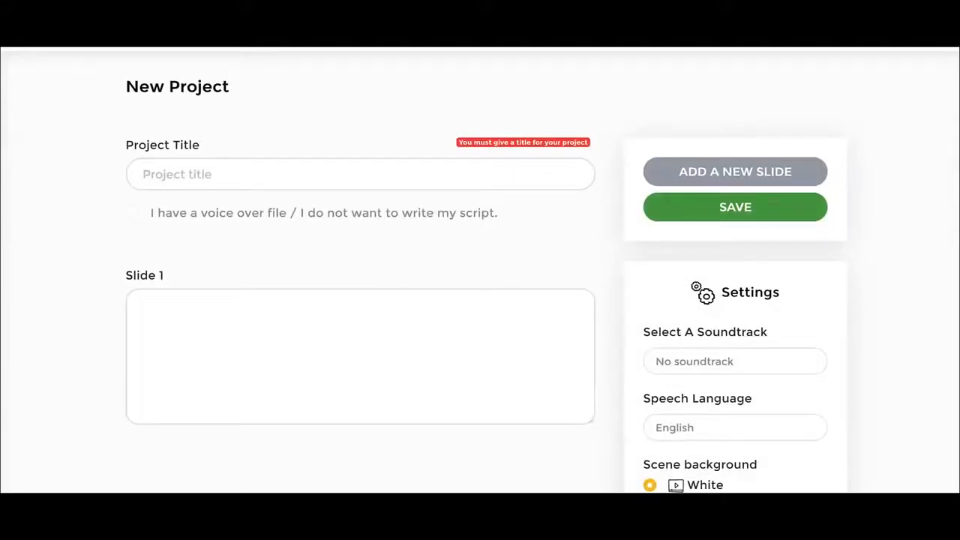
click(226, 168)
text(how )
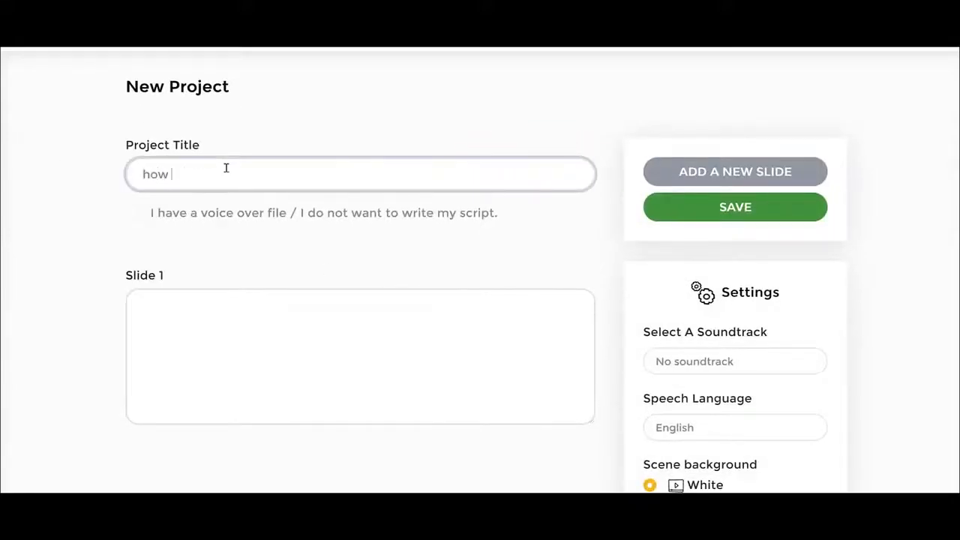
text(to lose wieight)
key(Tab)
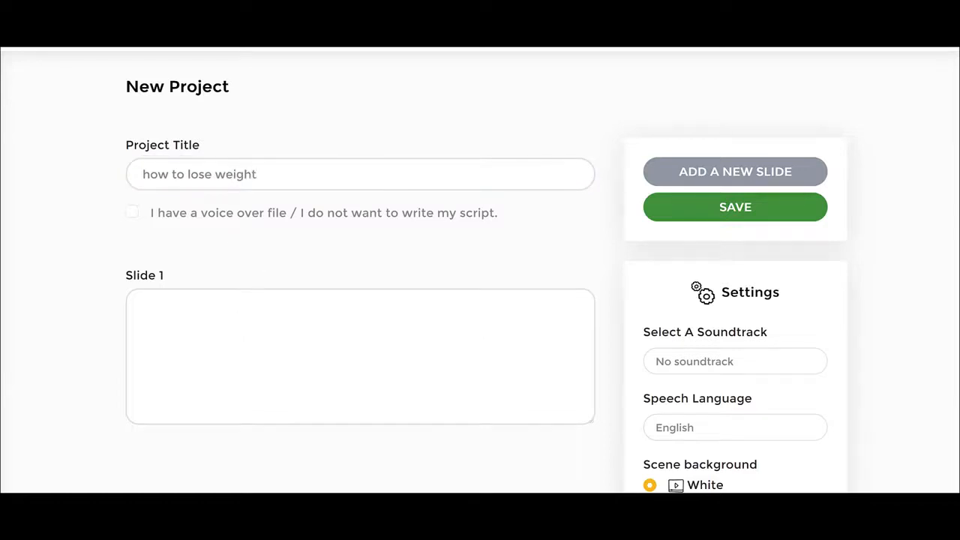
Step: Write "Eat a high protein breakfast" as slide 1's script and add slide 2 with "Avoid sugary drinks and fruit juice"
click(307, 330)
text(Eat a high protein breakfast)
click(716, 168)
scroll(446, 298, down, 1)
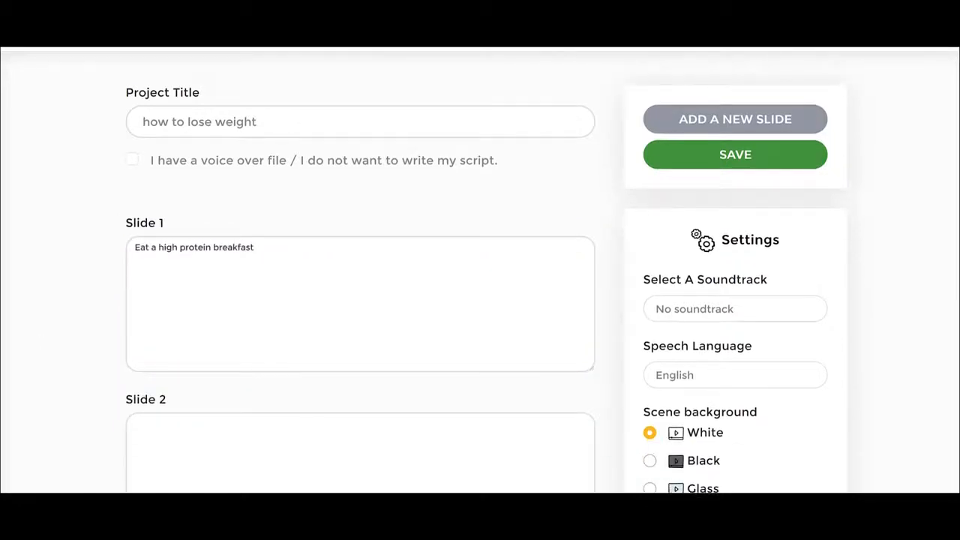
click(314, 438)
text(Avoid sugary drinks and fruit juice)
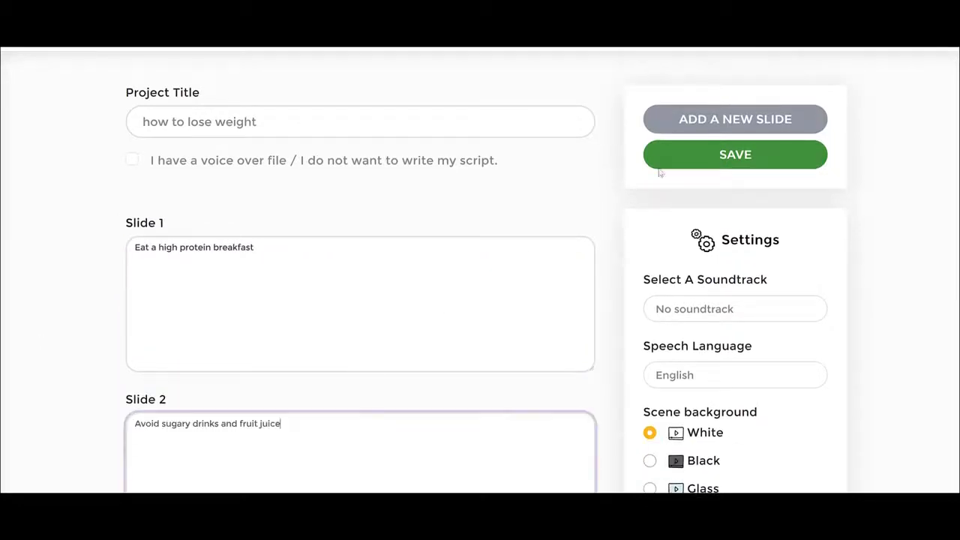
Step: Add a third slide with the script "Drink coffee or tea"
click(735, 118)
scroll(339, 270, down, 3)
click(250, 397)
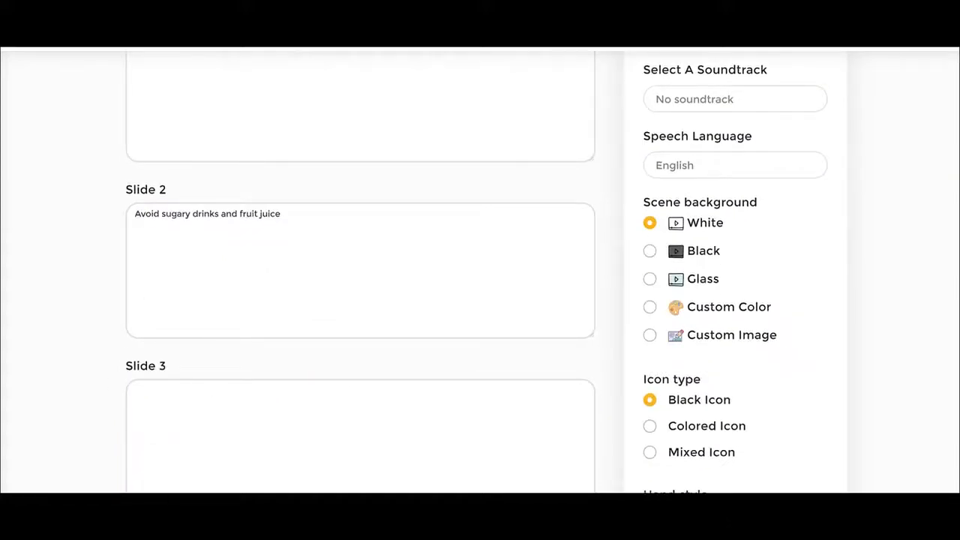
text(Drink coffee or tea)
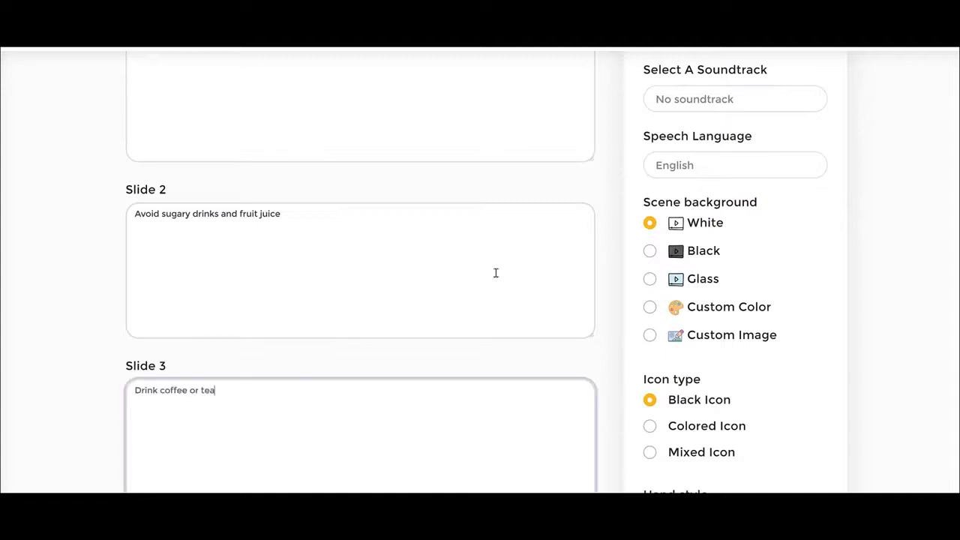
scroll(901, 300, down, 3)
scroll(890, 297, up, 4)
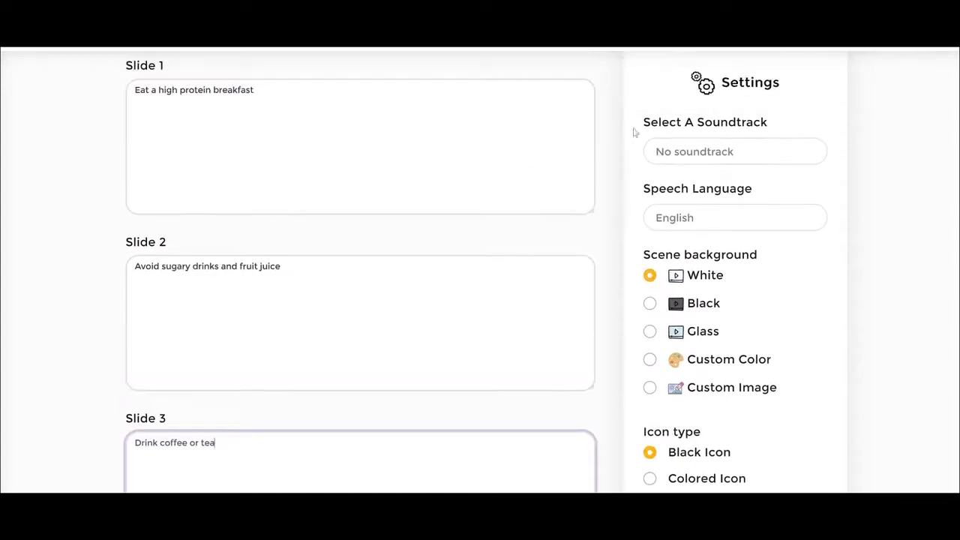
Step: Review the soundtrack and speech language choices in the project settings without changing them
click(684, 150)
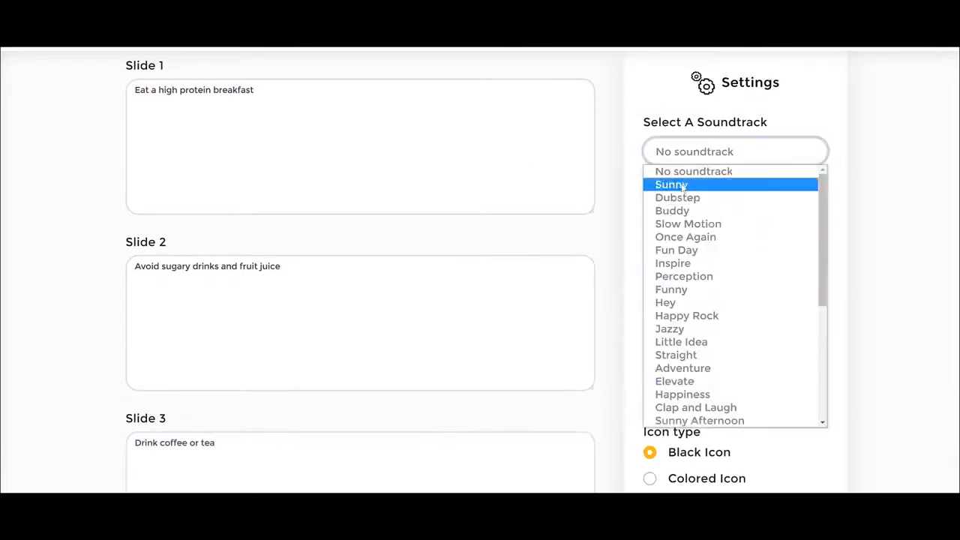
click(705, 118)
scroll(737, 183, down, 1)
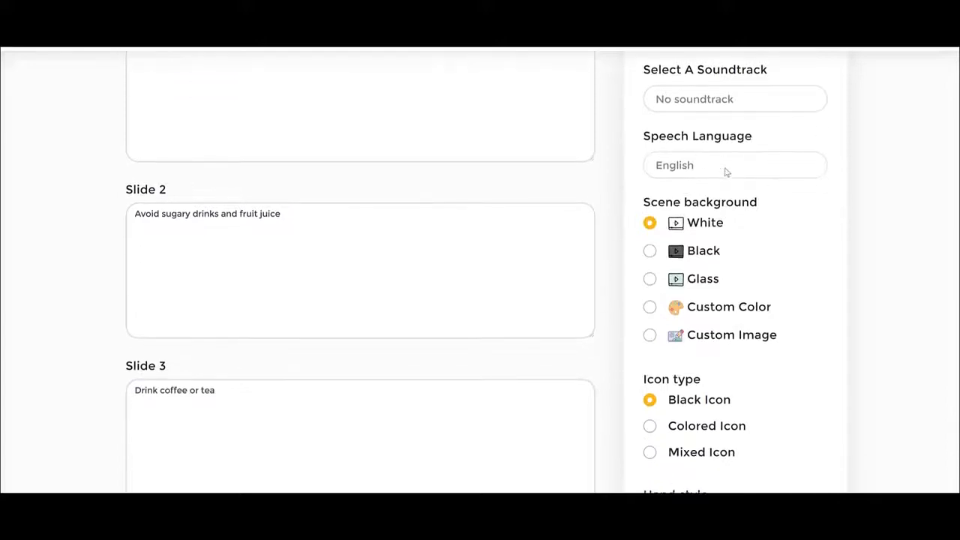
click(694, 167)
click(895, 163)
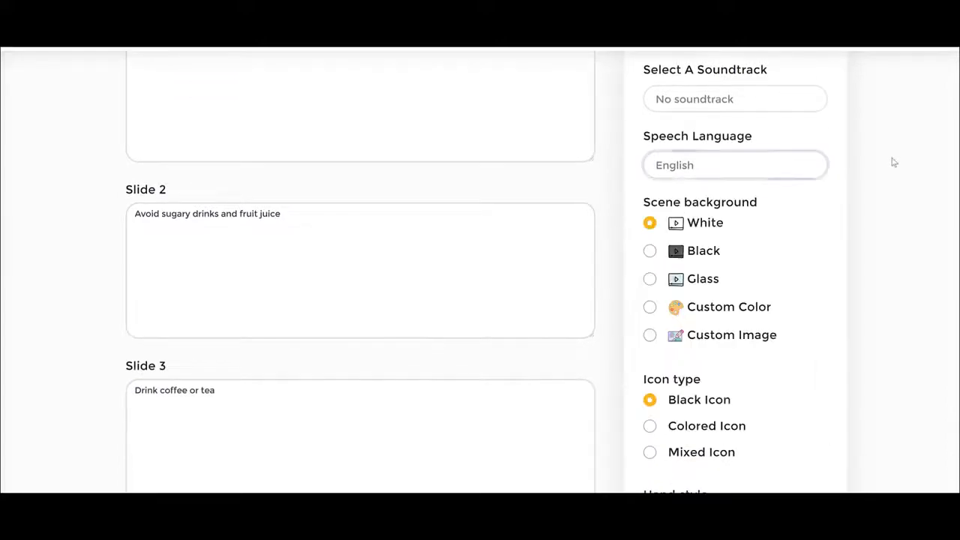
drag(343, 263, 932, 234)
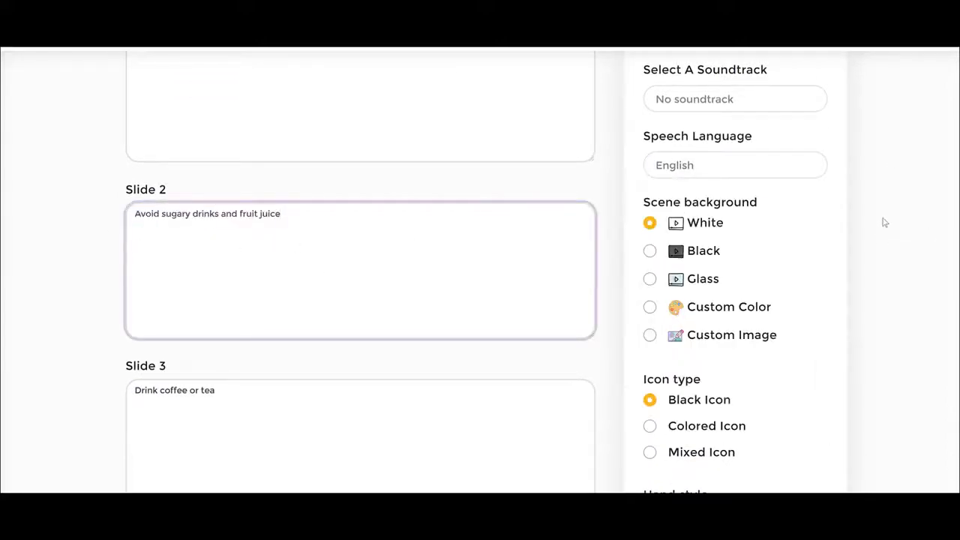
Step: Examine the scene background, icon type and hand style options in the project settings
scroll(885, 223, down, 1)
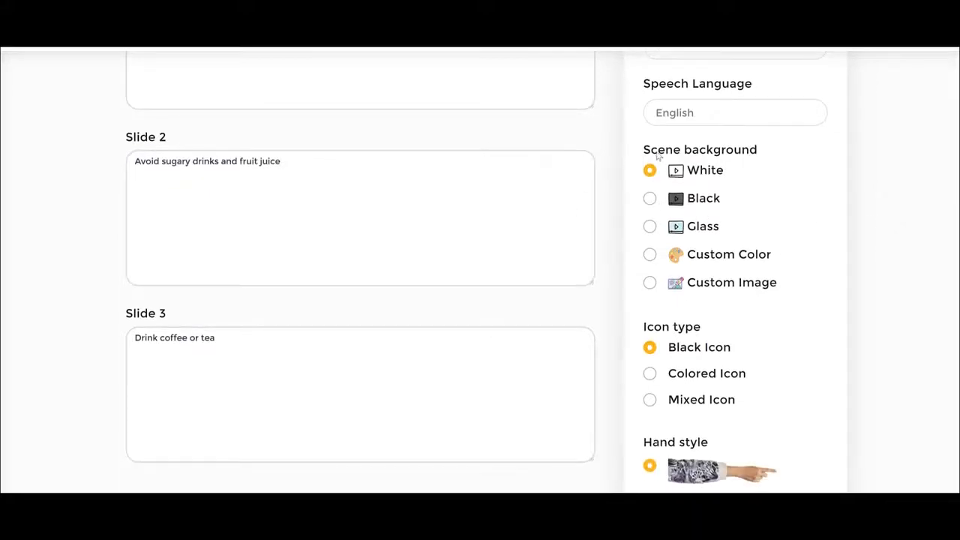
drag(653, 151, 827, 165)
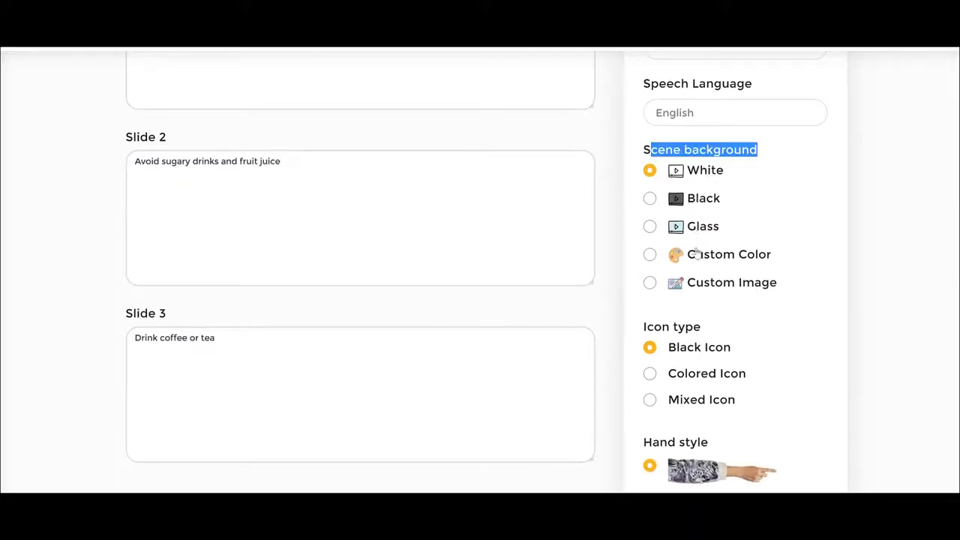
click(945, 275)
scroll(945, 275, down, 2)
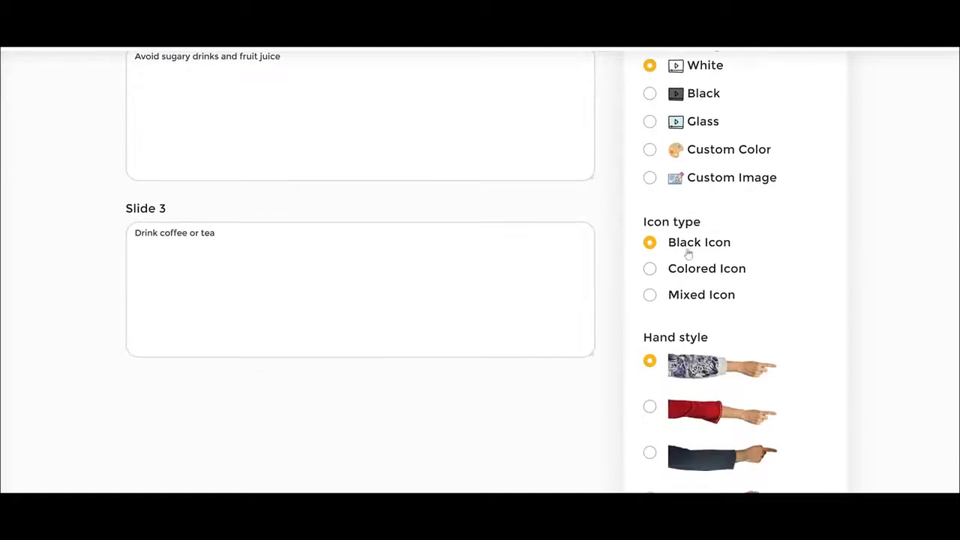
drag(643, 223, 757, 220)
scroll(813, 216, up, 2)
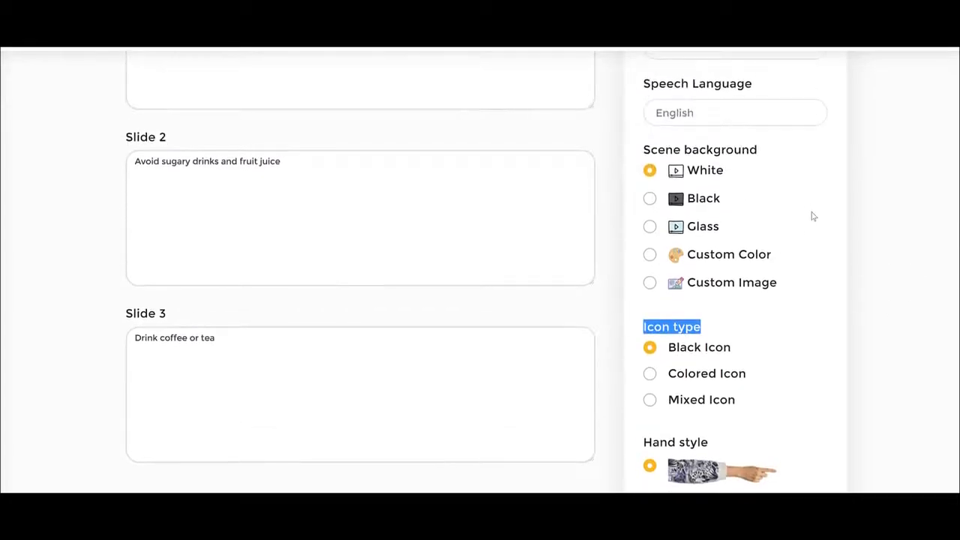
scroll(812, 216, down, 1)
click(662, 280)
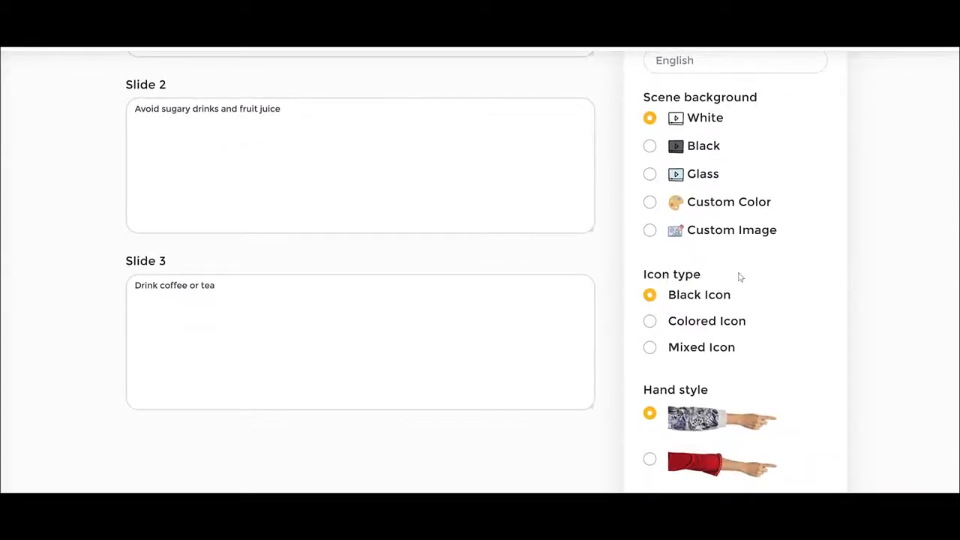
Step: Set the project's icon type to Colored Icon
scroll(739, 276, down, 2)
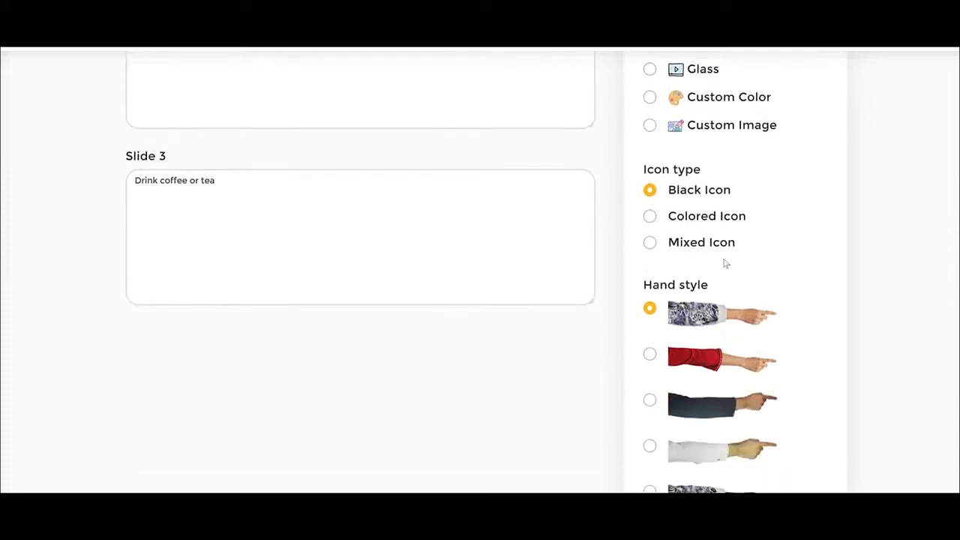
scroll(725, 262, up, 1)
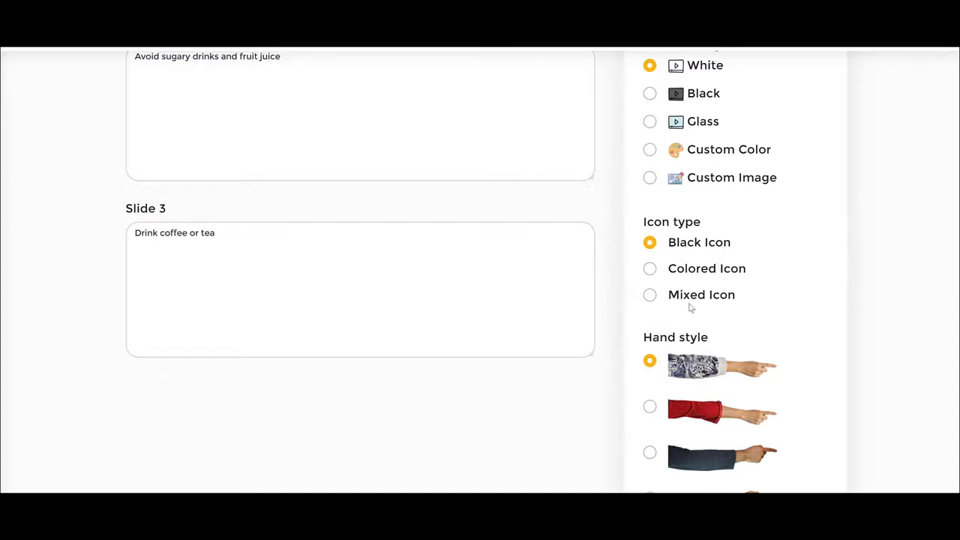
click(650, 295)
click(651, 271)
Step: Choose the dark-skinned hand with the navy sleeve as the hand style and save the project
scroll(873, 259, down, 3)
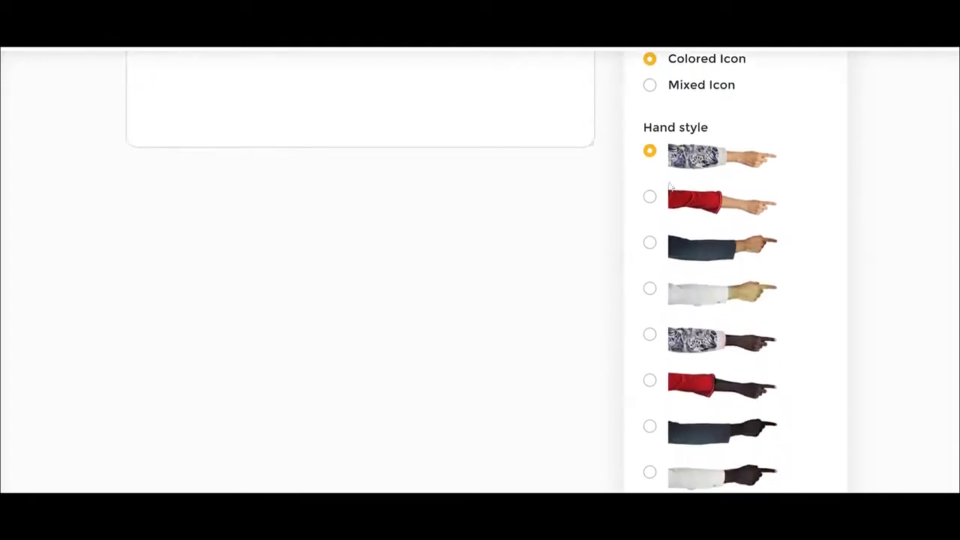
scroll(792, 309, down, 2)
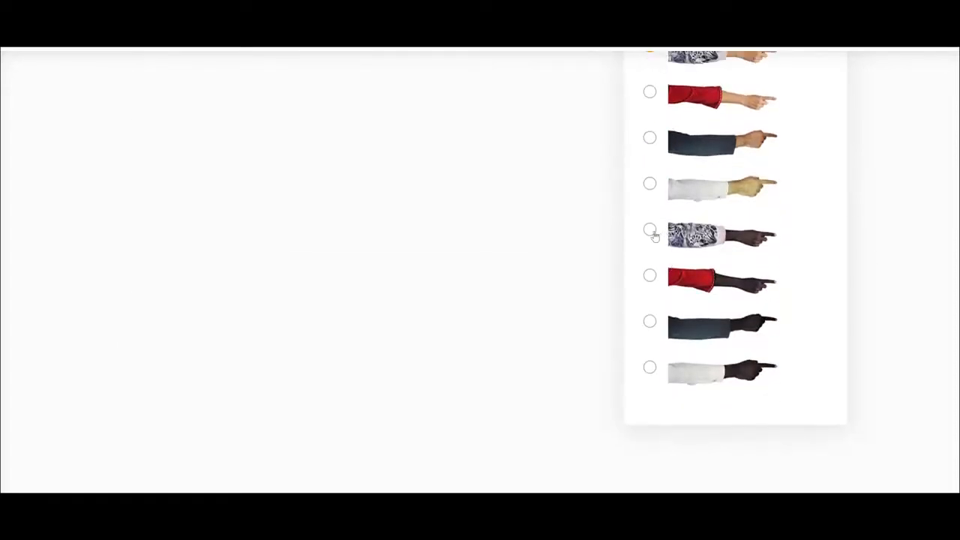
click(650, 322)
scroll(910, 259, up, 12)
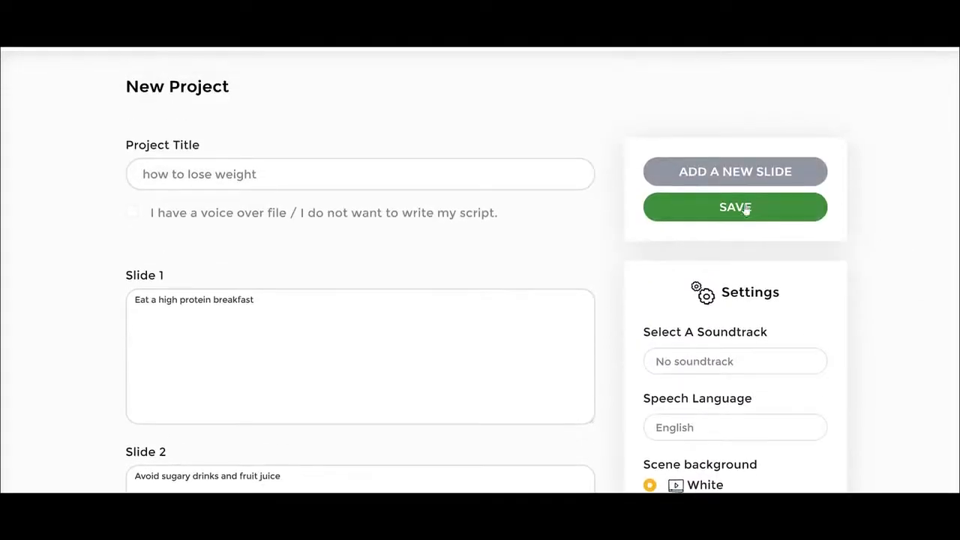
click(746, 211)
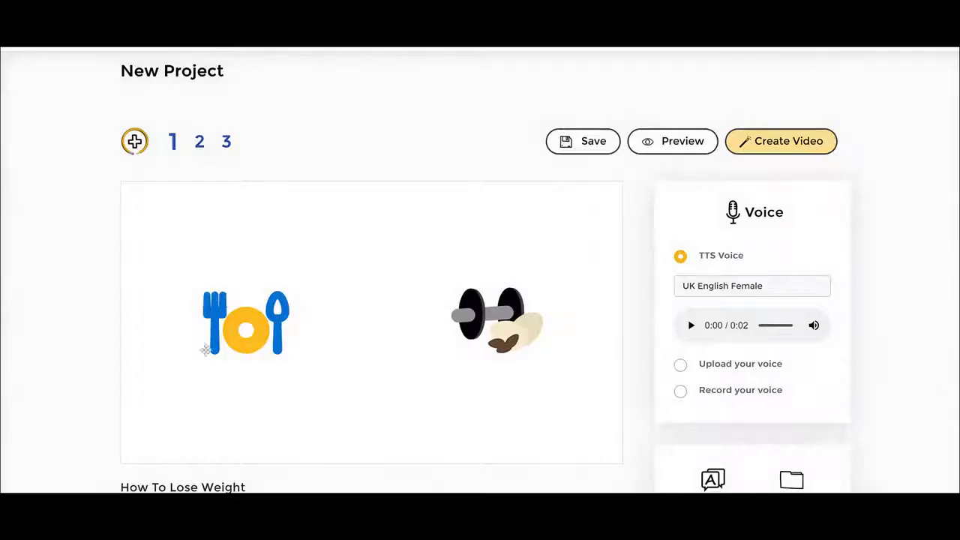
Step: Examine slide 1's generated scene and the underlined keywords in its script
scroll(428, 330, down, 3)
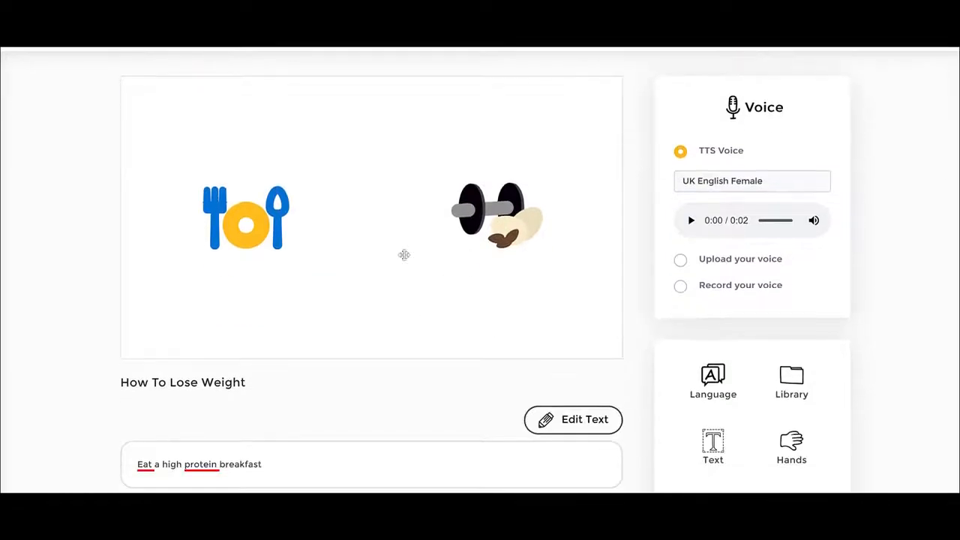
scroll(403, 255, down, 2)
drag(139, 413, 180, 418)
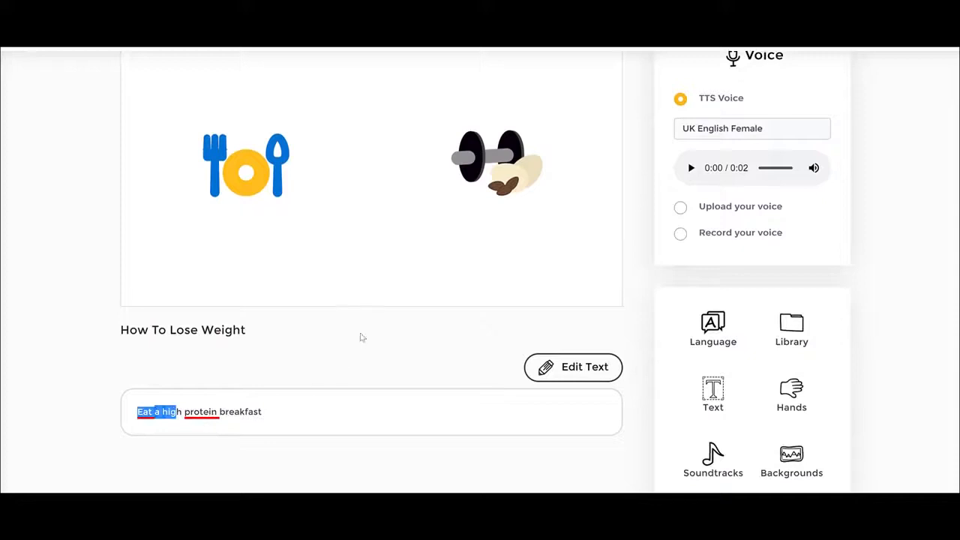
click(363, 338)
scroll(450, 293, up, 1)
scroll(649, 292, up, 1)
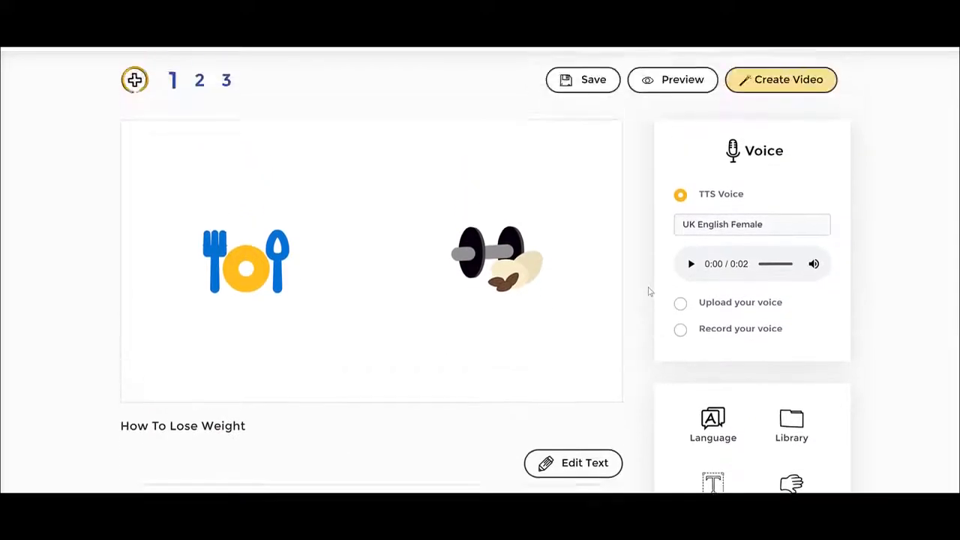
Step: Shift the dumbbell icon slightly toward the cutlery icon on slide 1
scroll(480, 210, down, 2)
click(491, 216)
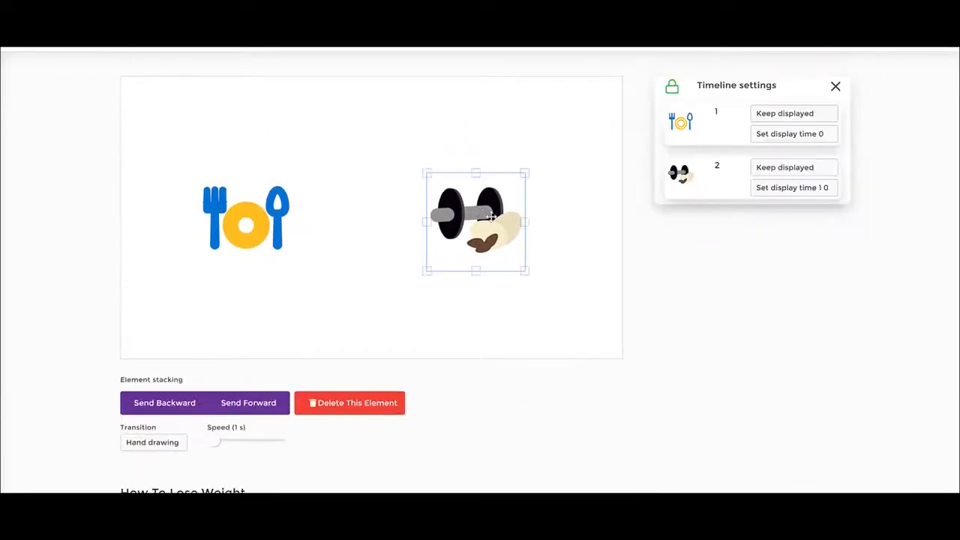
click(576, 222)
click(488, 223)
click(239, 212)
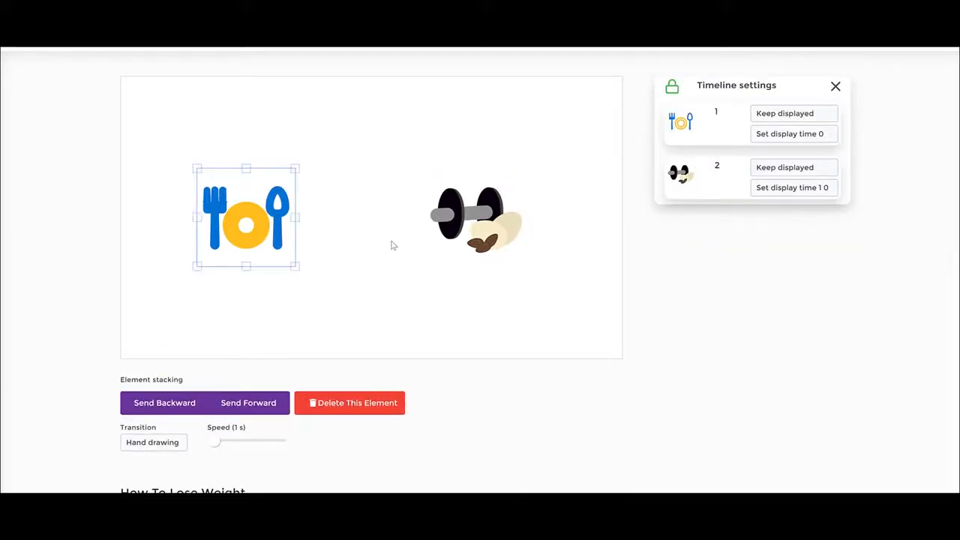
click(487, 291)
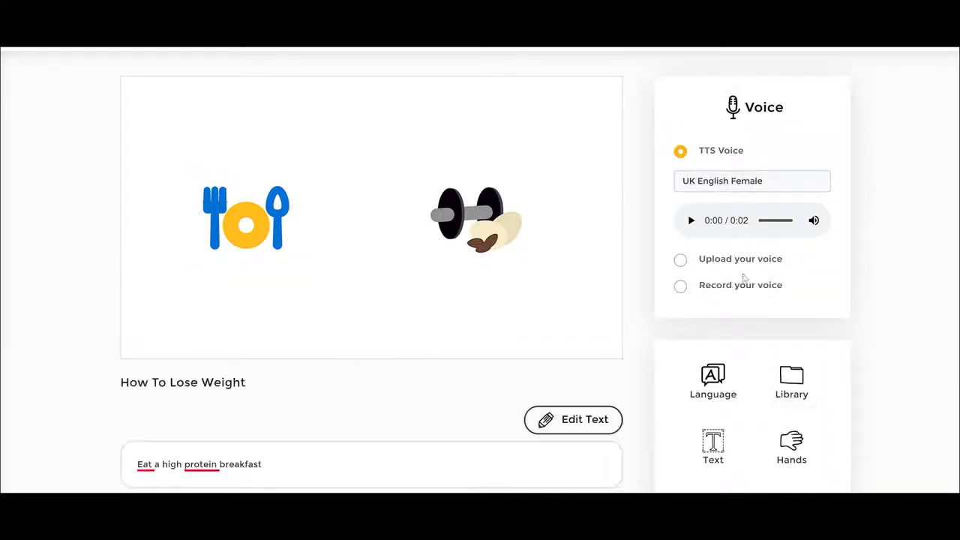
Step: Search the library's JumpStory collection for "gym" images
scroll(742, 278, down, 3)
click(792, 273)
scroll(763, 275, down, 3)
scroll(761, 272, up, 5)
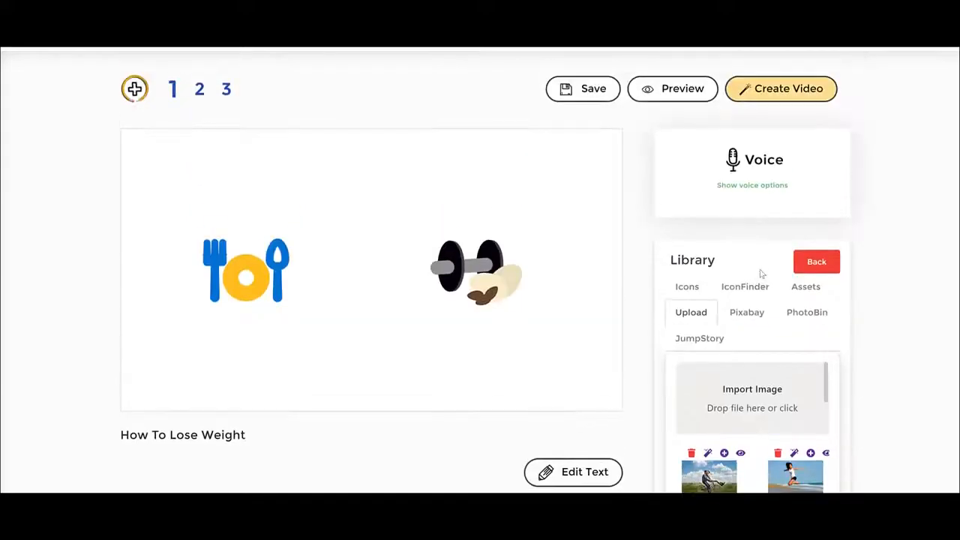
click(709, 339)
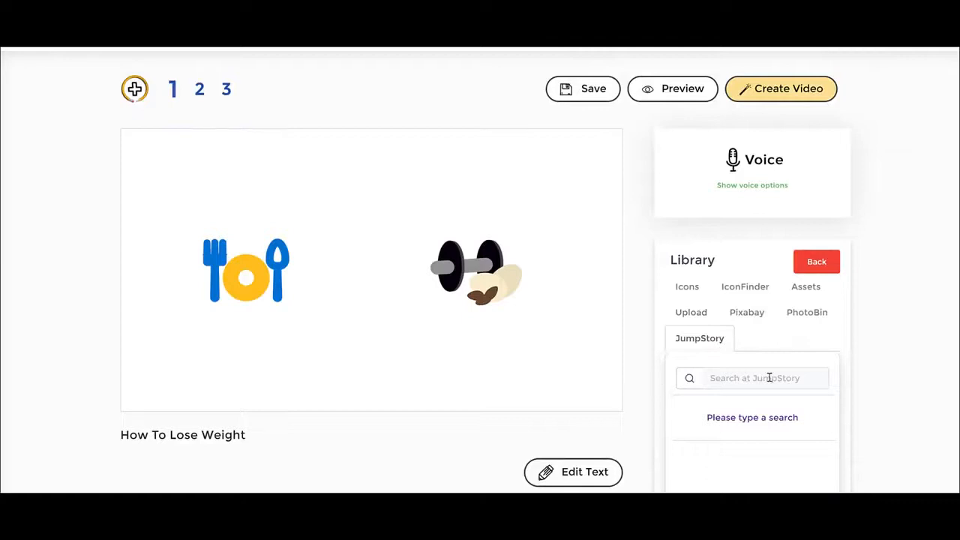
click(769, 378)
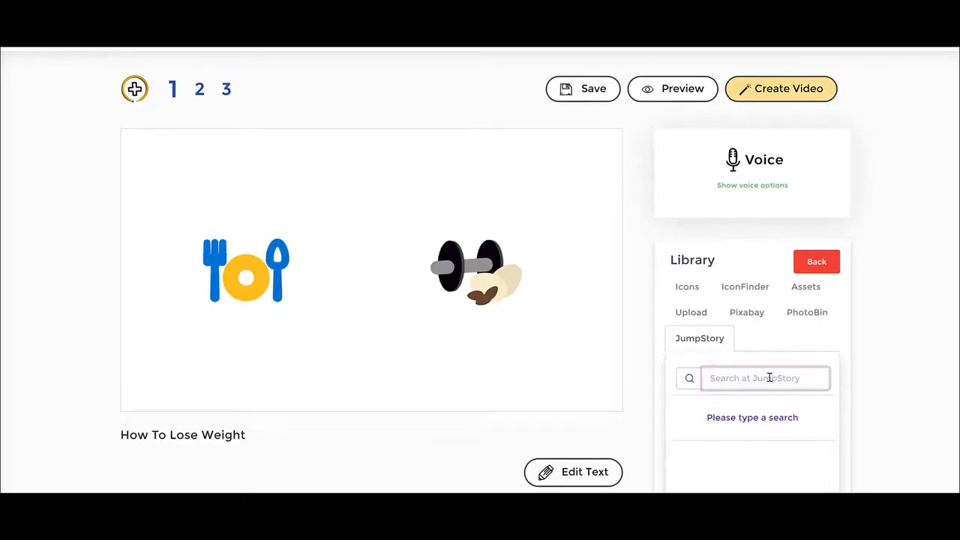
text(gym)
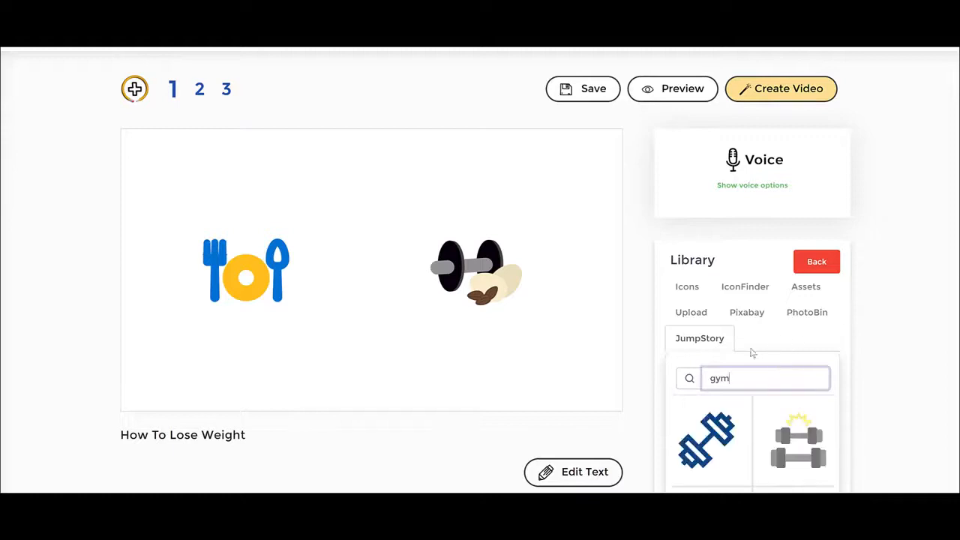
Step: Add the colored gym building image from the search results to slide 1
scroll(849, 311, down, 2)
scroll(785, 388, down, 6)
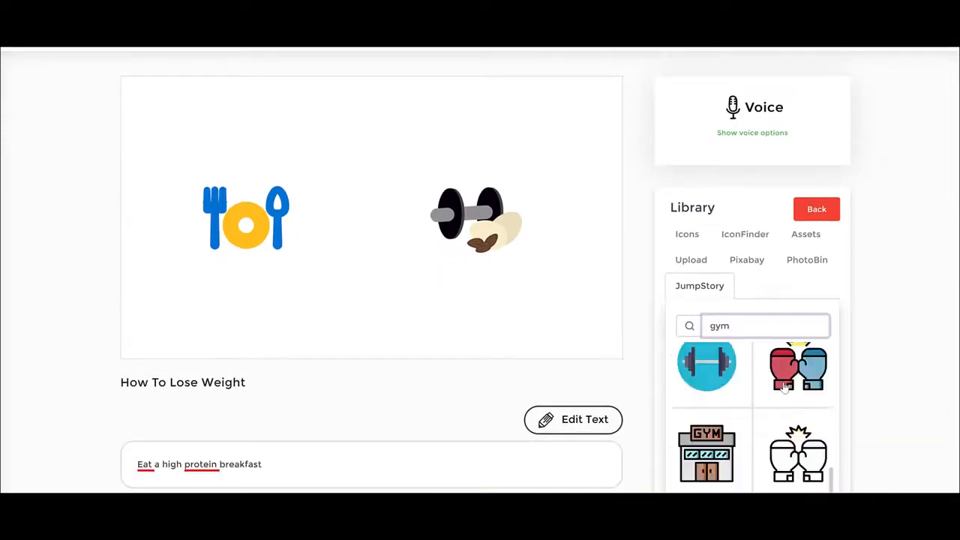
scroll(785, 388, up, 2)
scroll(785, 388, down, 2)
scroll(785, 387, up, 3)
scroll(785, 388, up, 3)
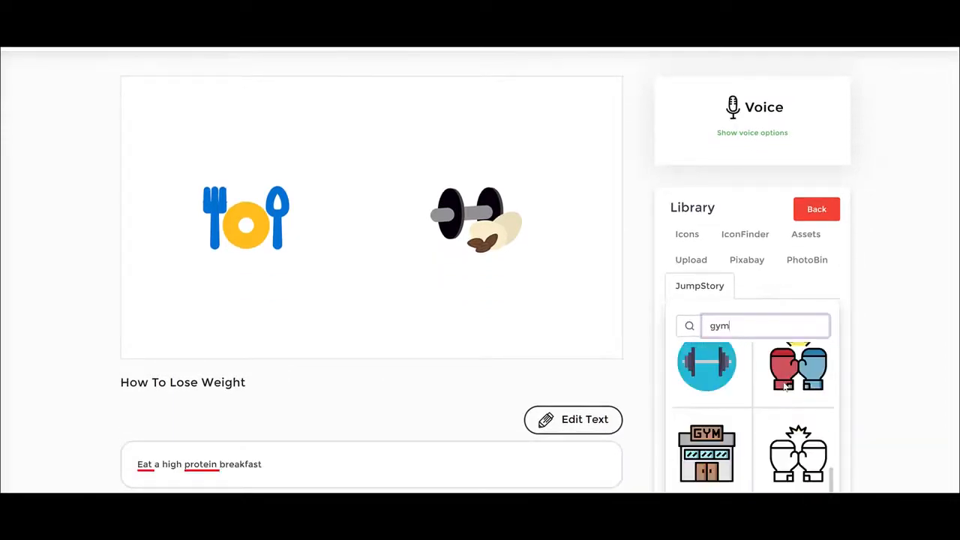
click(717, 450)
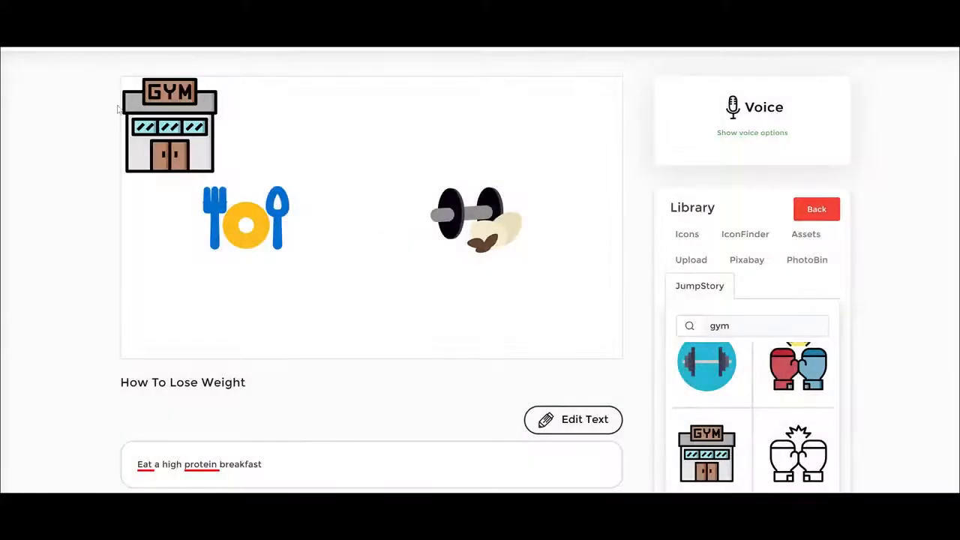
Step: Place the gym building between the cutlery and dumbbell icons, moving the dumbbell outward to make room
drag(179, 124, 370, 216)
drag(499, 211, 538, 207)
drag(374, 216, 400, 215)
click(549, 291)
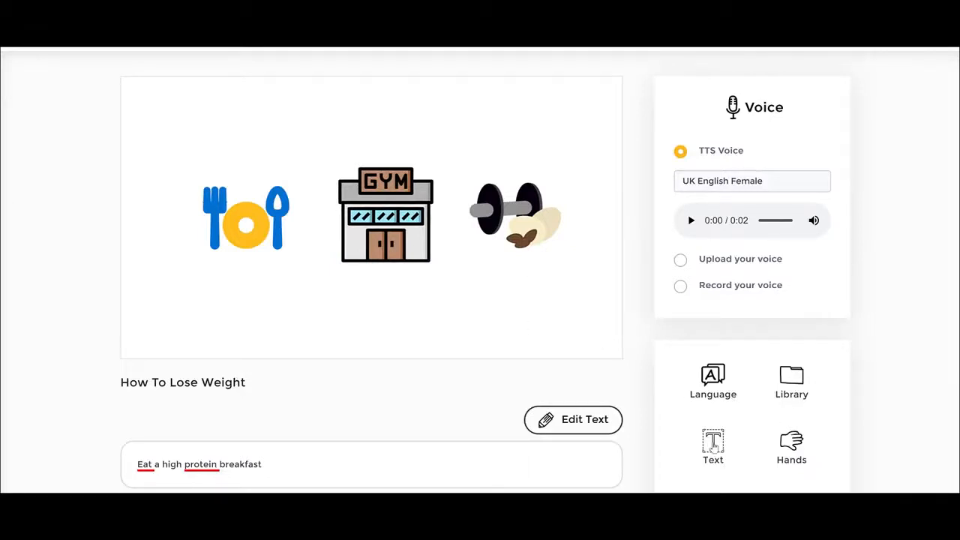
Step: Insert the text "How To Lose Weight" on slide 1 and place it below the gym building
click(713, 443)
click(379, 186)
key(ctrl+a)
text(How )
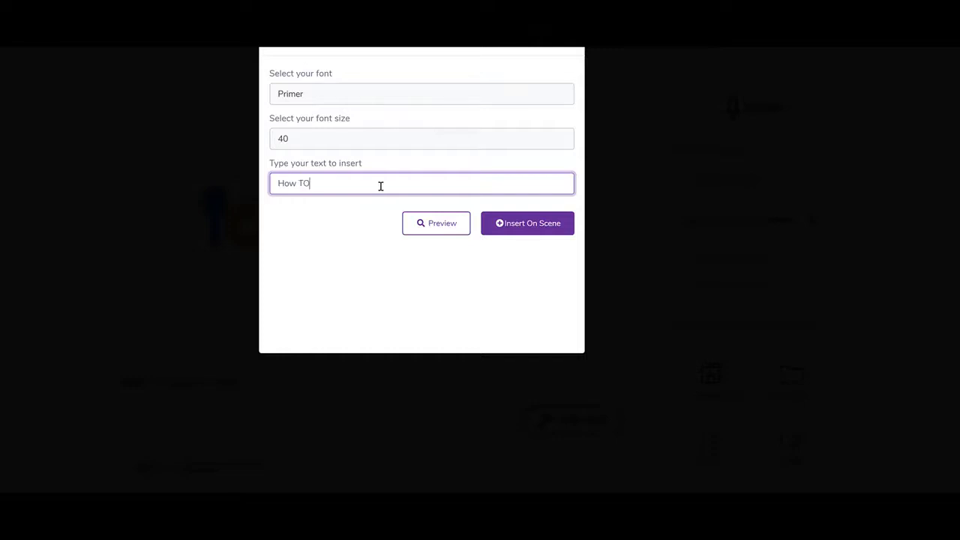
text(To Lose Weight)
click(532, 229)
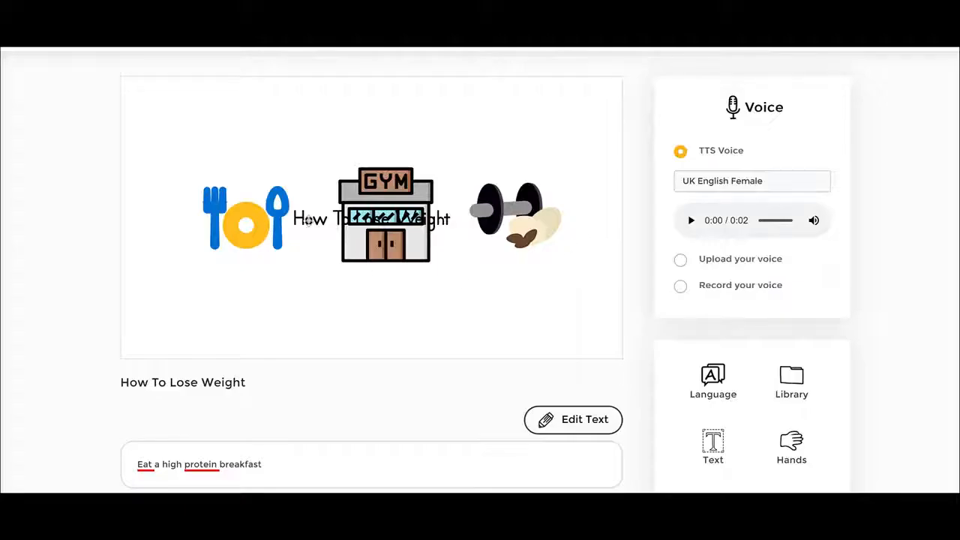
drag(307, 220, 308, 294)
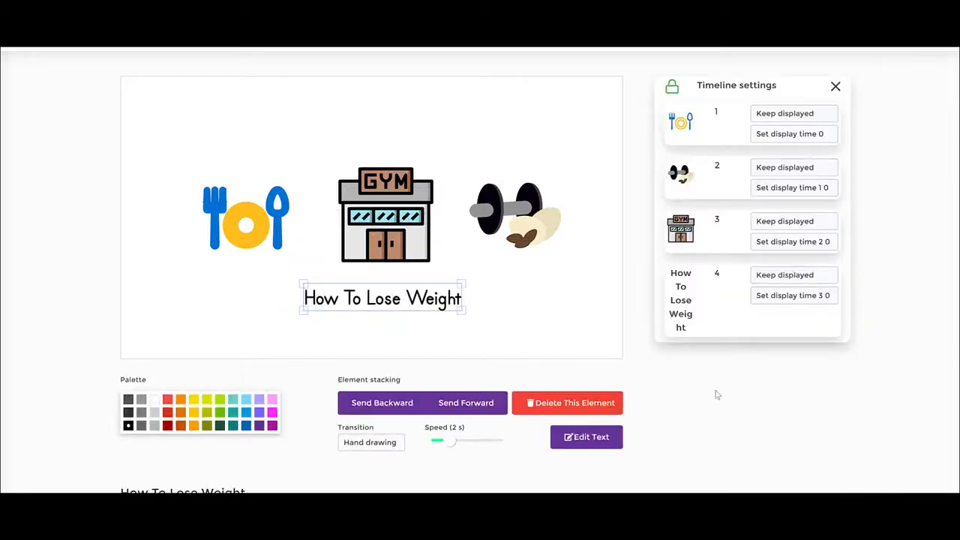
scroll(525, 158, up, 3)
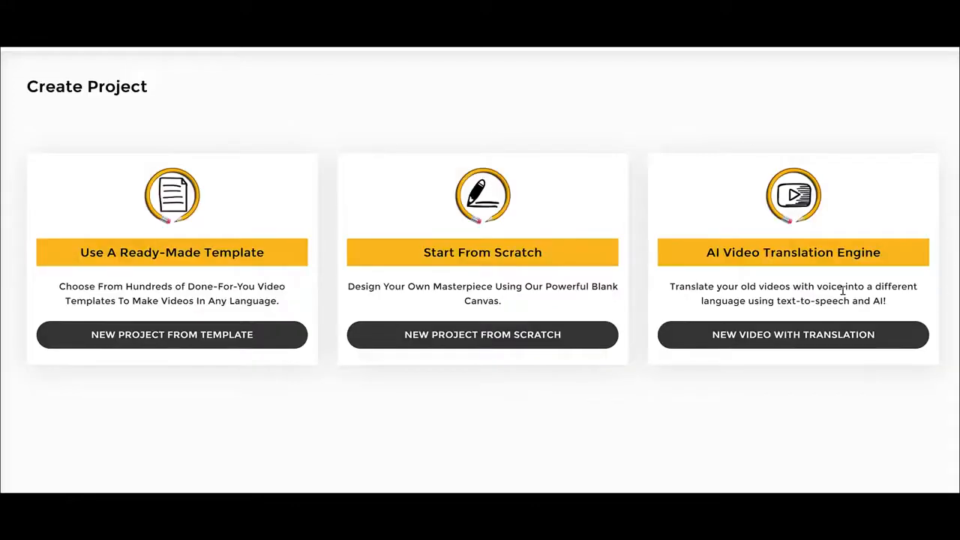
Step: Start a new video project with the AI Video Translation Engine
drag(713, 251, 943, 254)
click(906, 255)
drag(710, 252, 891, 256)
click(891, 256)
click(813, 342)
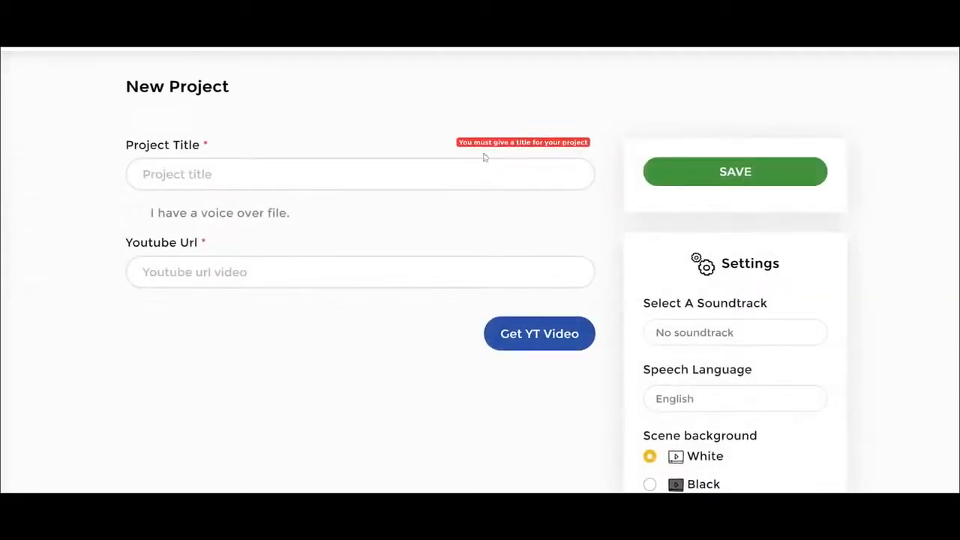
Step: Title the translation project "How To Eat Healthy On A Budget"
click(226, 176)
text(How To Eay)
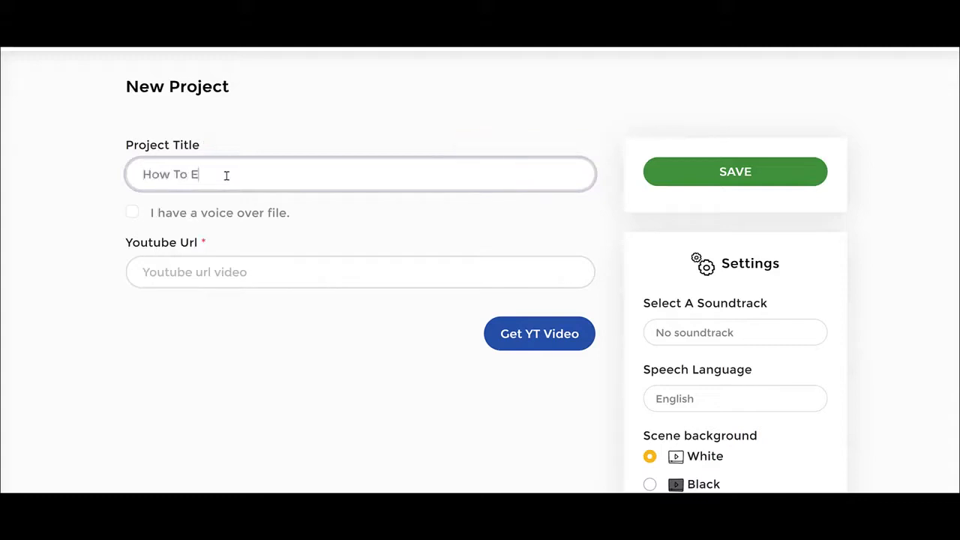
key(BackSpace)
text(t Healthy On A Budget)
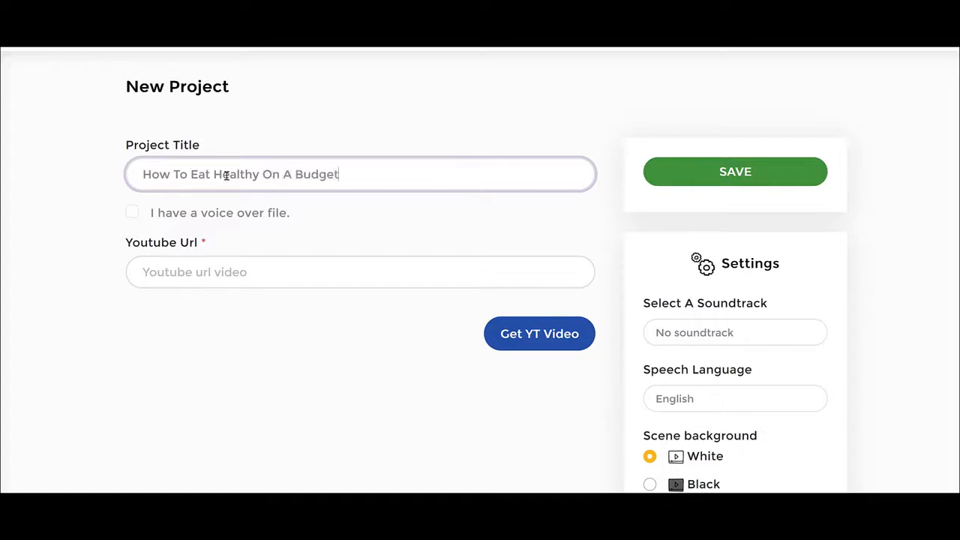
key(Tab)
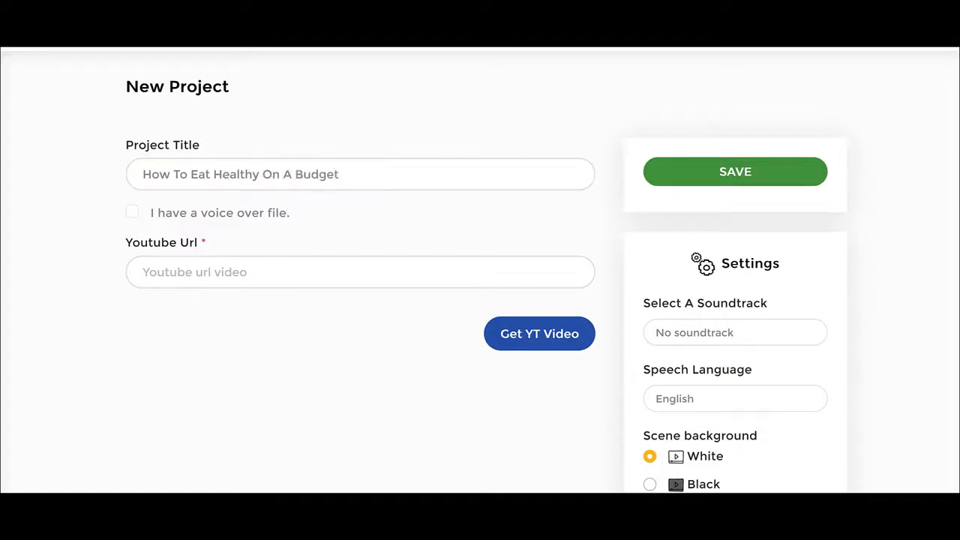
click(310, 272)
text(https://www.youtube.com/watch?v=A0aICSsoIlw)
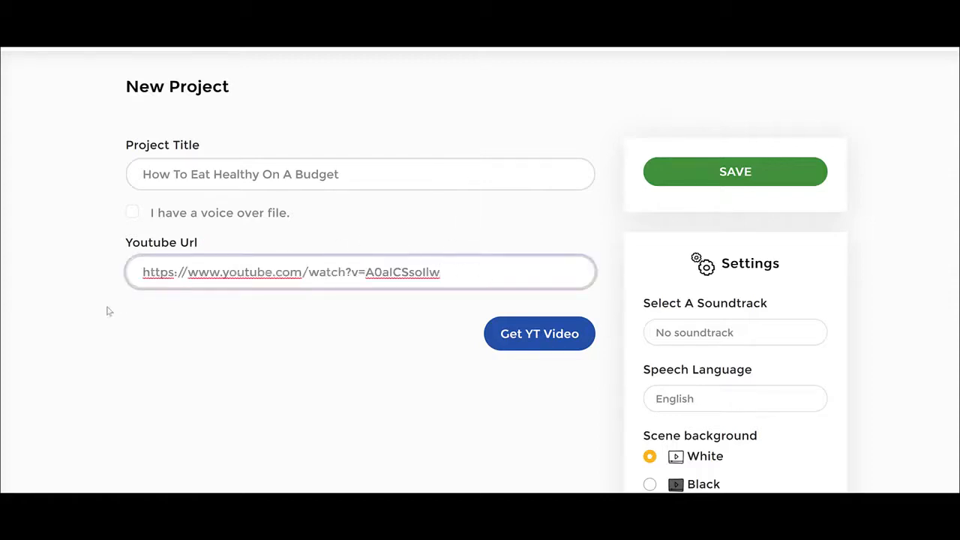
click(131, 275)
click(325, 187)
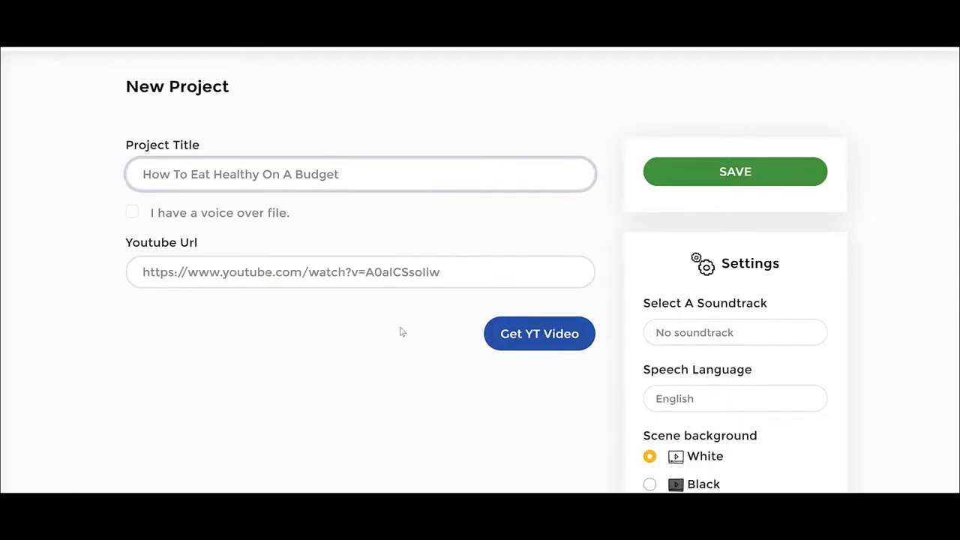
click(551, 340)
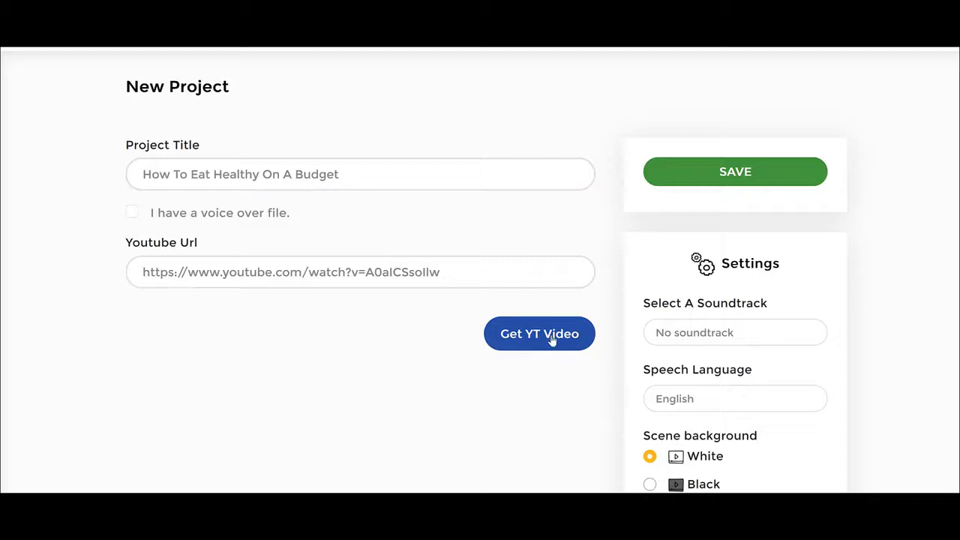
Step: Set the translation project's scene background to Black
scroll(858, 288, down, 1)
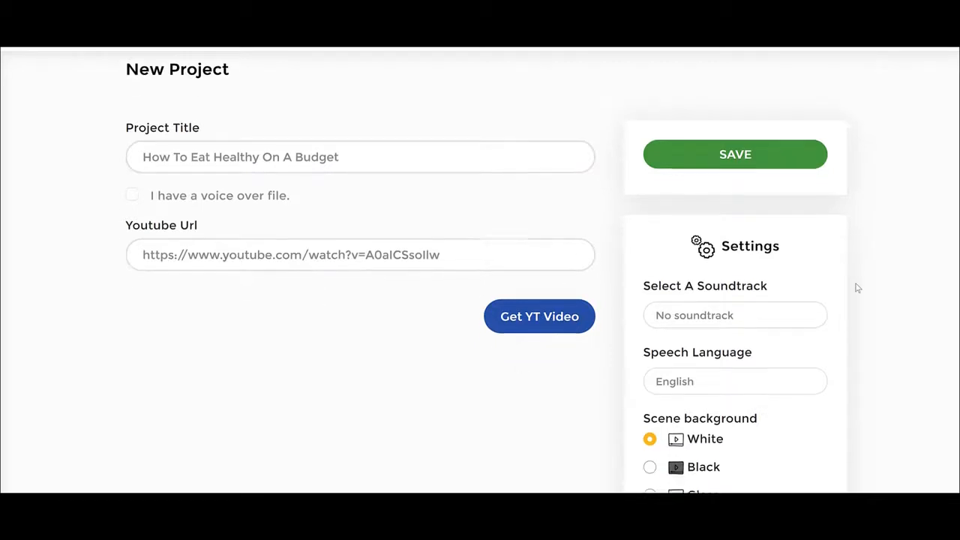
scroll(858, 288, down, 5)
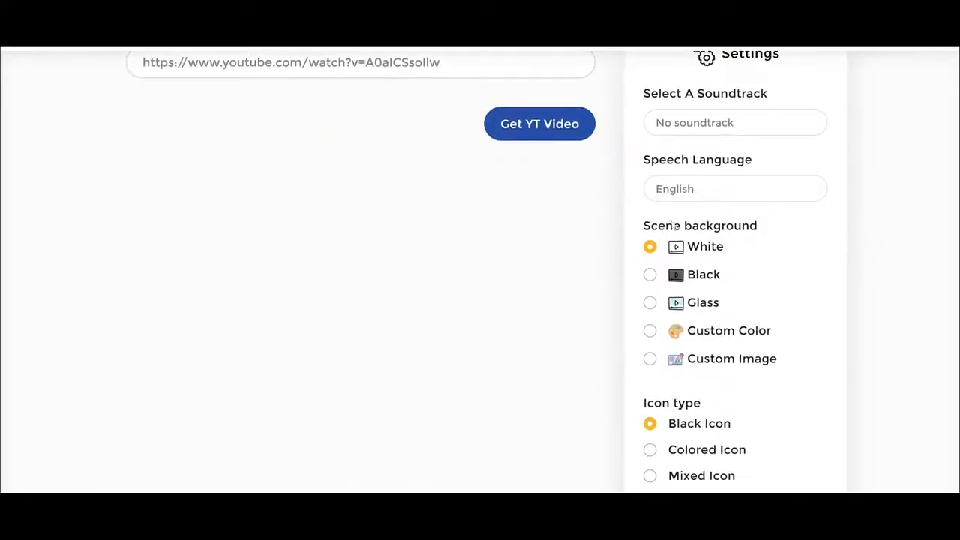
scroll(804, 225, down, 4)
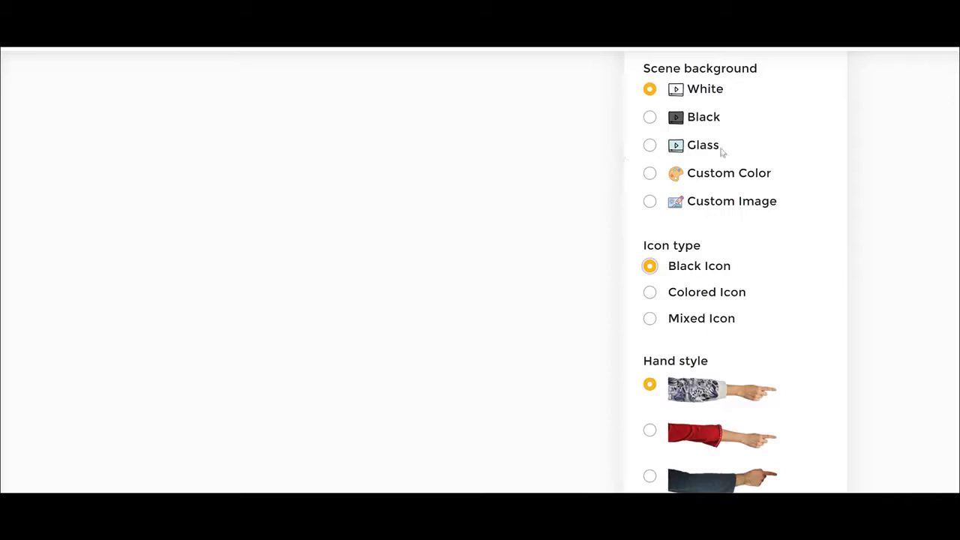
click(651, 119)
scroll(862, 170, down, 4)
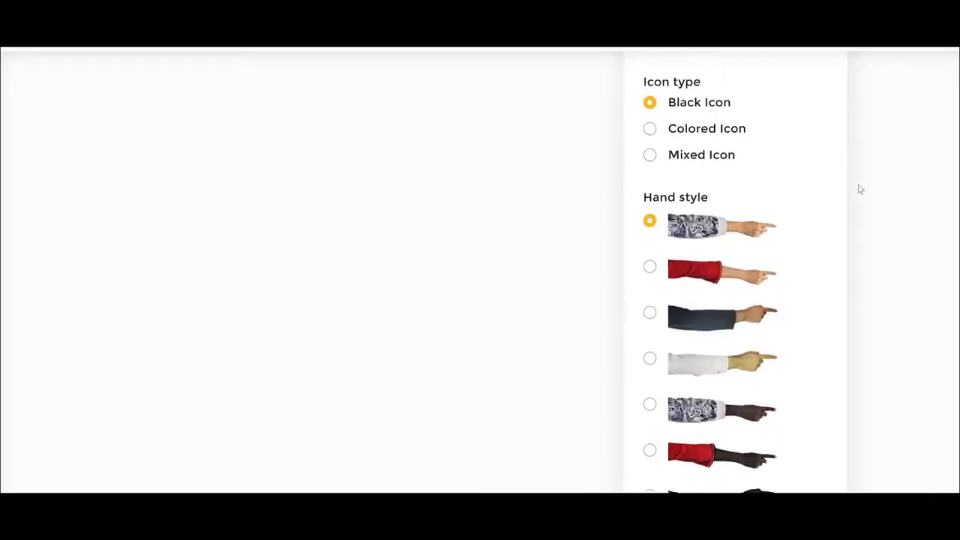
Step: Fetch the YouTube video's transcript again and read through the text of the extracted slides
scroll(861, 190, up, 7)
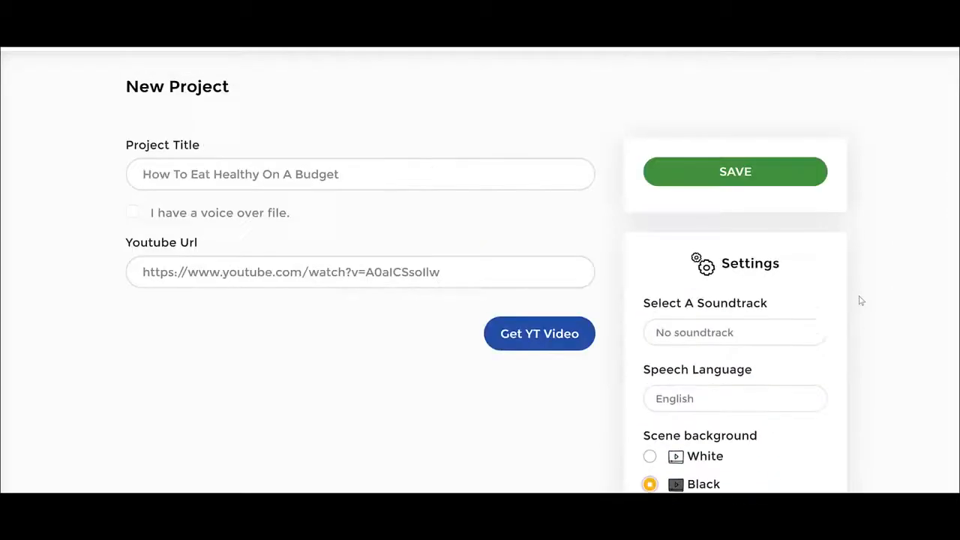
click(558, 340)
scroll(492, 244, down, 3)
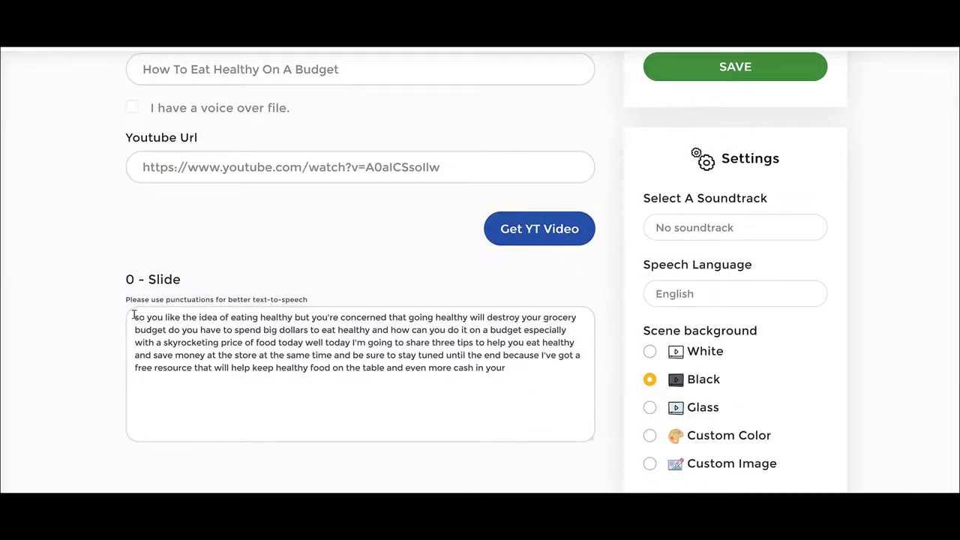
scroll(134, 315, down, 2)
drag(135, 215, 566, 284)
click(494, 298)
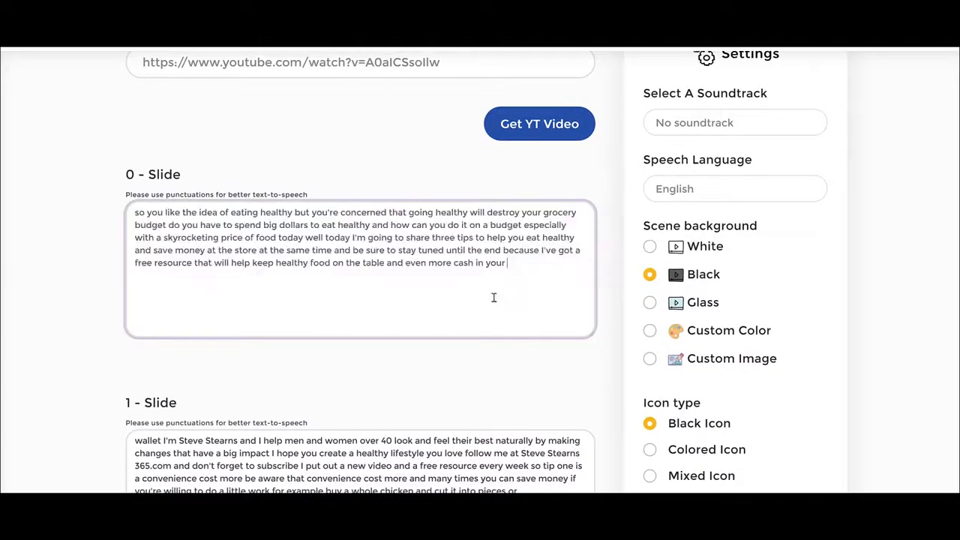
scroll(494, 298, down, 12)
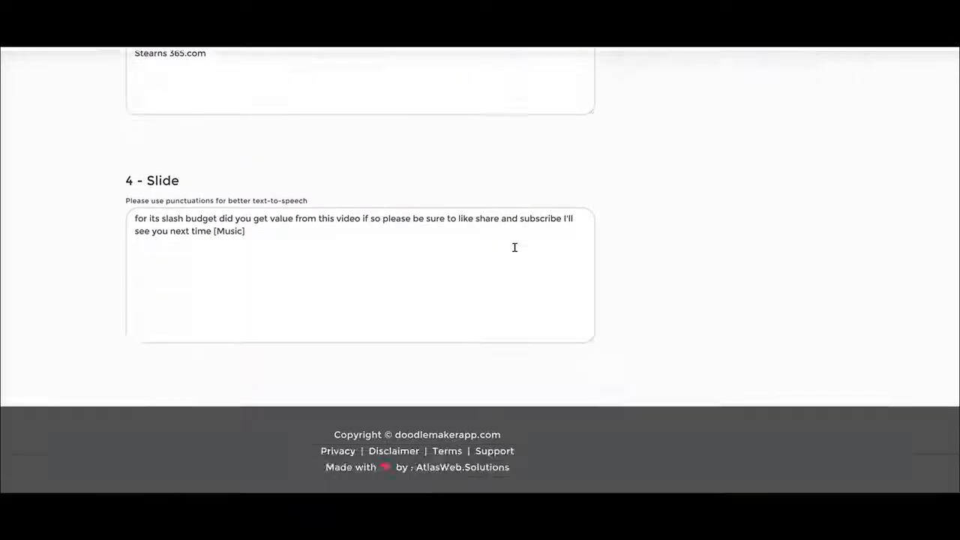
Step: Delete the closing words of the 3 - Slide script, from "budget visit" through the website address
scroll(515, 248, up, 4)
drag(315, 264, 270, 272)
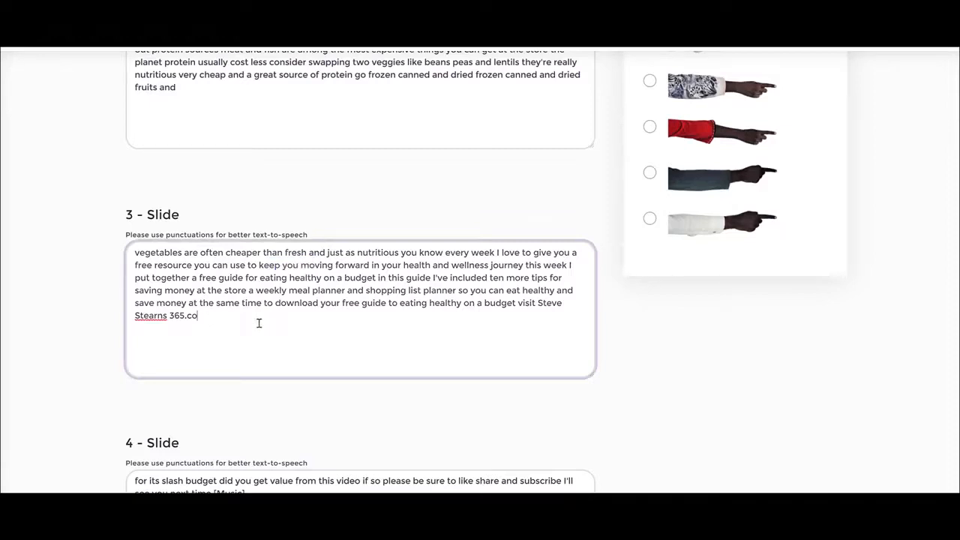
drag(259, 324, 44, 336)
key(BackSpace)
drag(484, 303, 569, 330)
key(BackSpace)
Step: Review the transcript text of all extracted slides, from 0 - Slide to 4 - Slide
scroll(498, 306, up, 2)
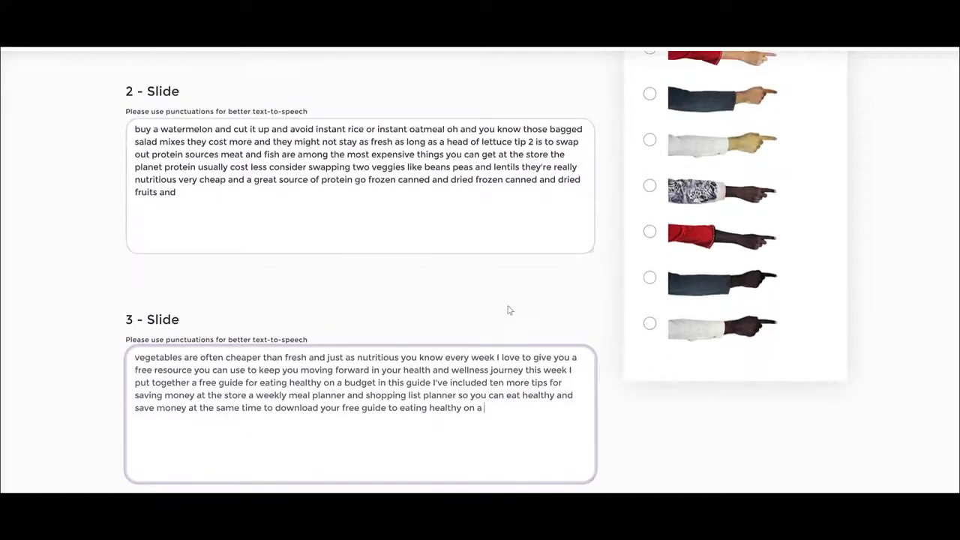
scroll(508, 310, up, 4)
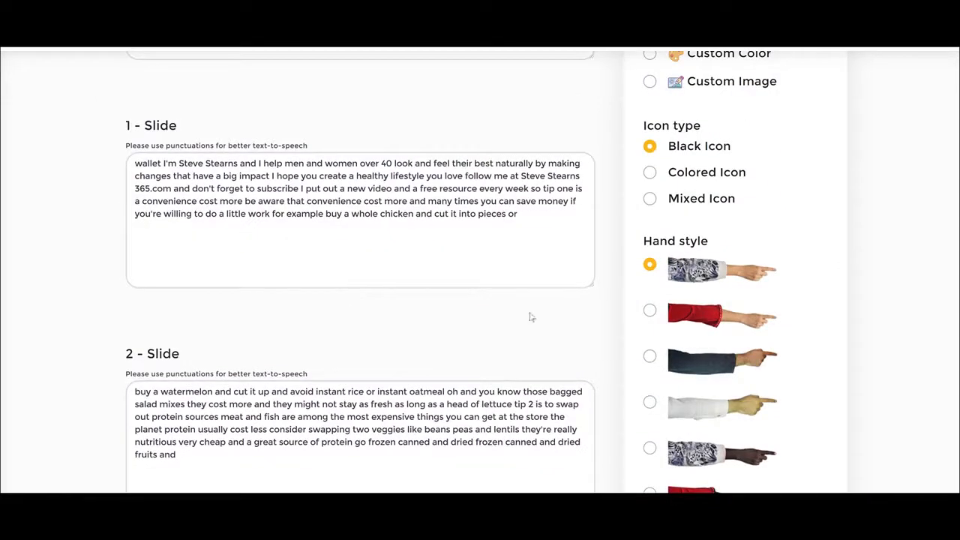
scroll(530, 317, up, 8)
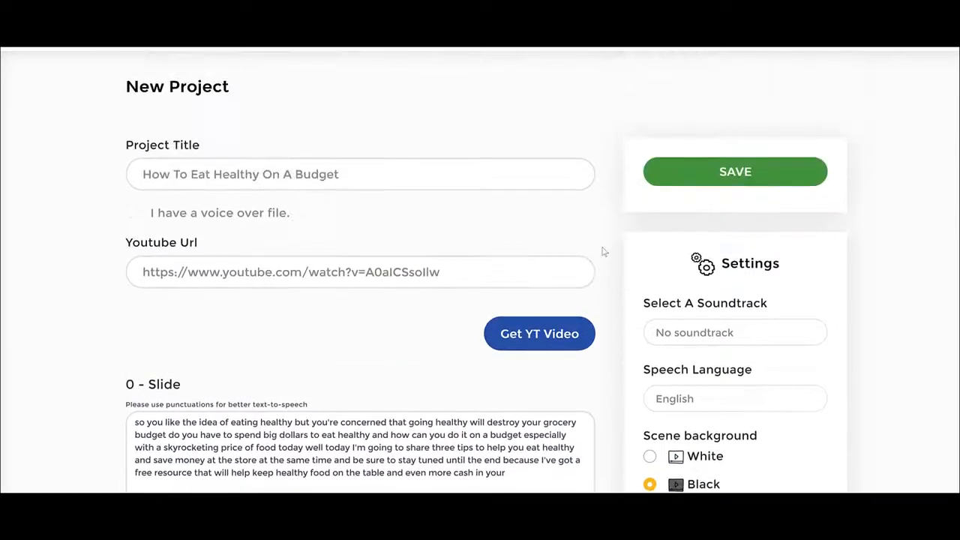
scroll(605, 252, down, 12)
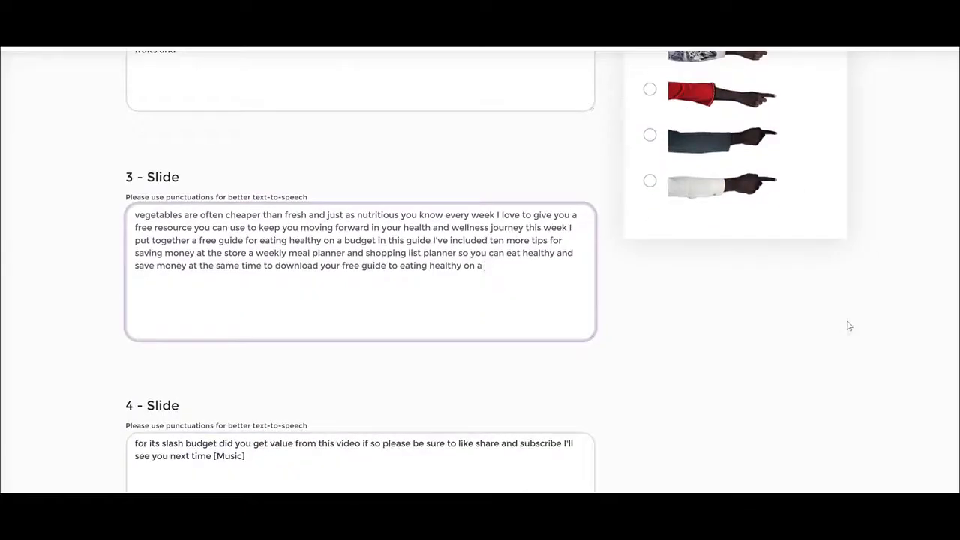
scroll(850, 326, down, 3)
scroll(846, 326, up, 13)
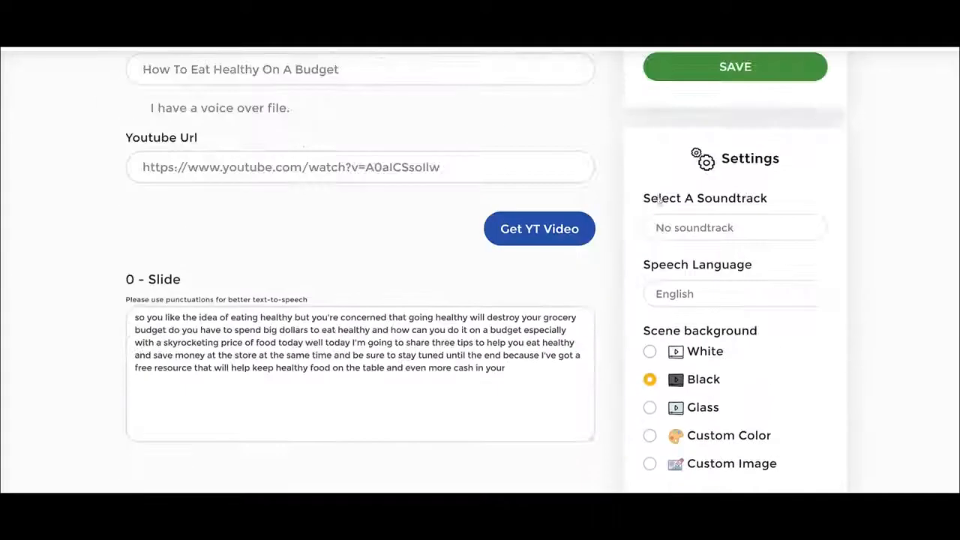
scroll(773, 152, up, 2)
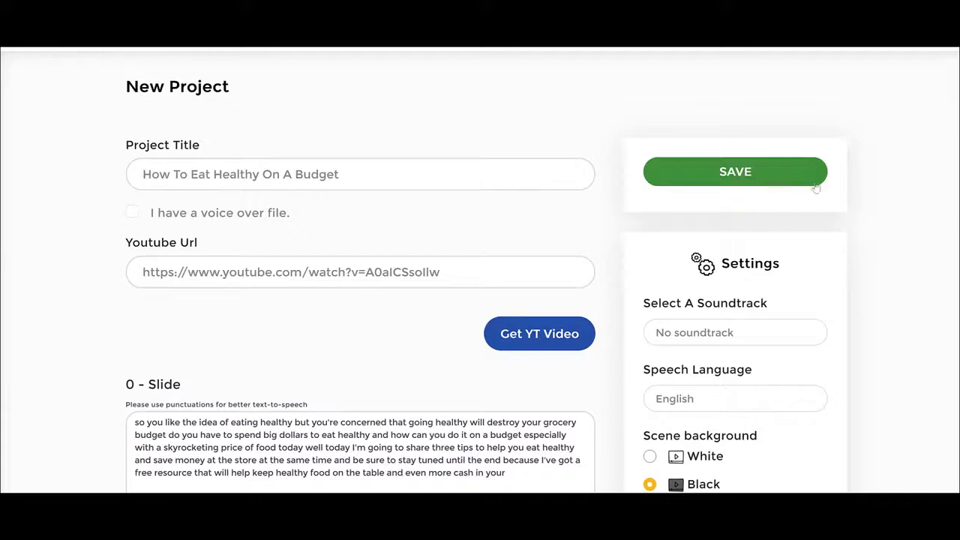
scroll(888, 259, down, 12)
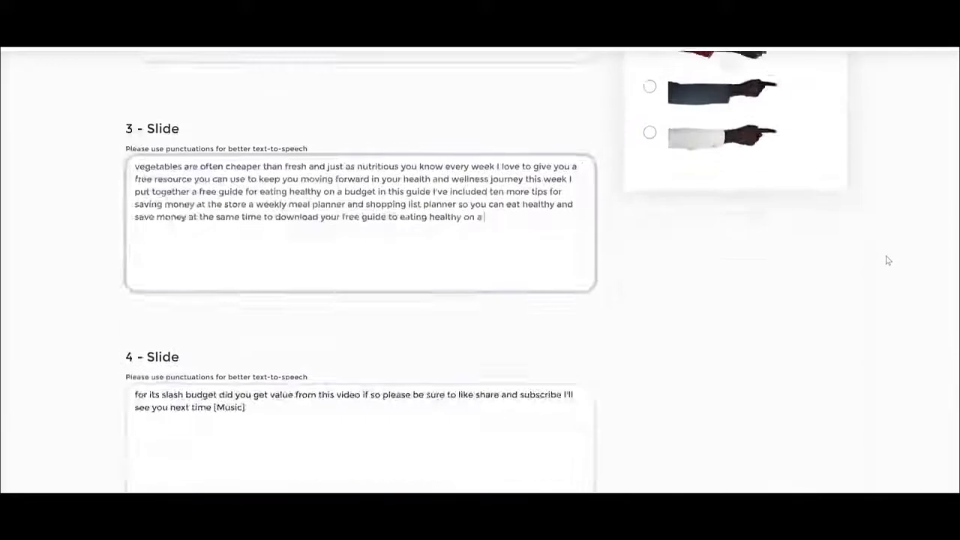
scroll(888, 259, up, 10)
scroll(887, 261, up, 3)
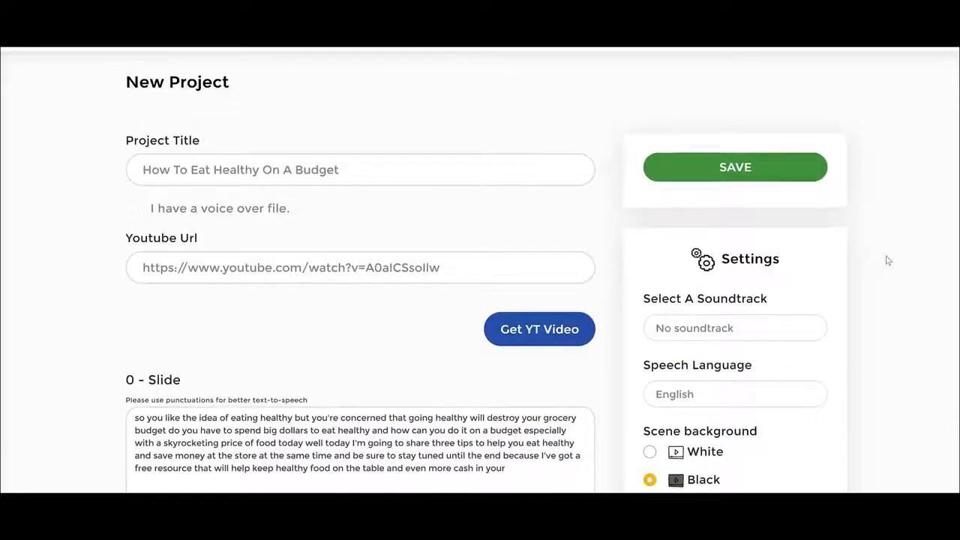
scroll(887, 260, down, 13)
scroll(887, 260, up, 2)
Step: Save the translation project to generate its scenes, and look over the first scene's icons and script
scroll(888, 260, up, 12)
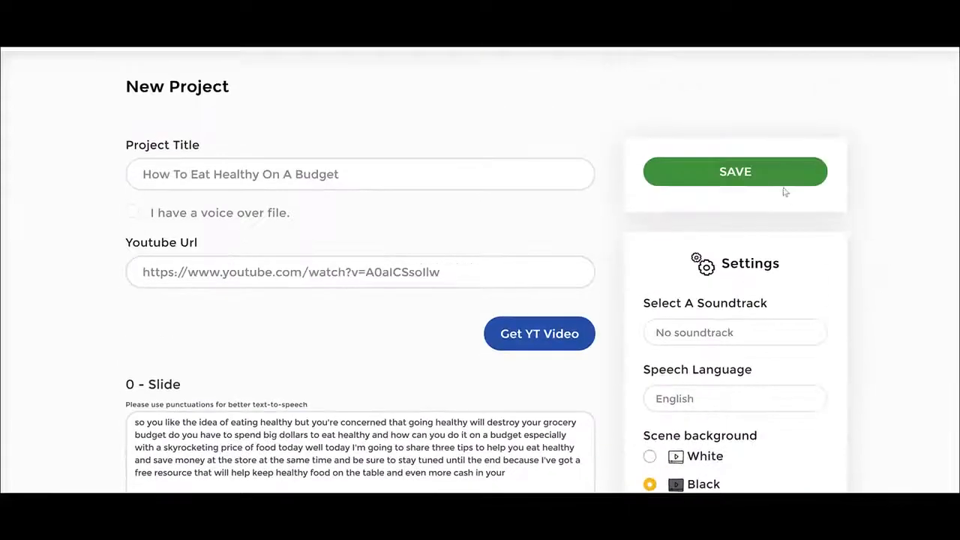
click(786, 184)
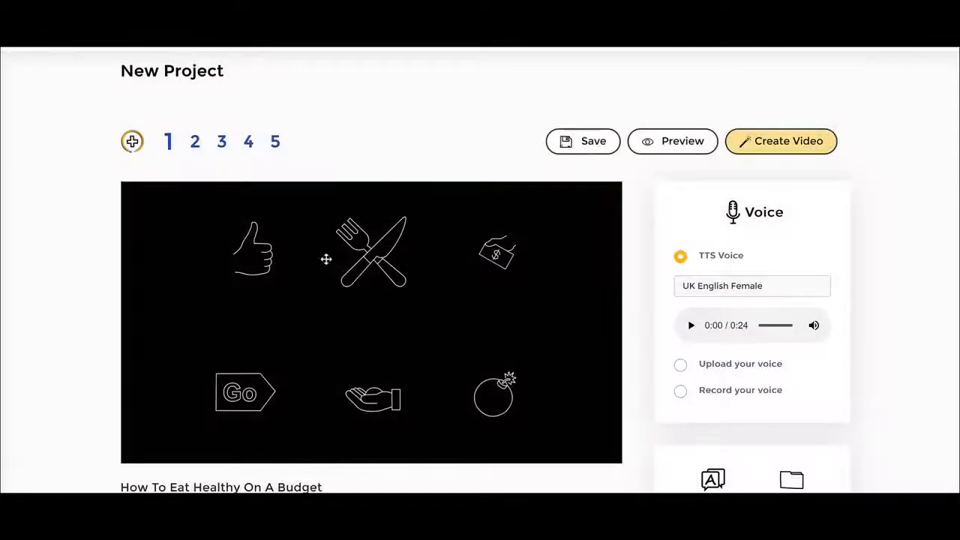
scroll(629, 253, down, 1)
scroll(617, 270, down, 1)
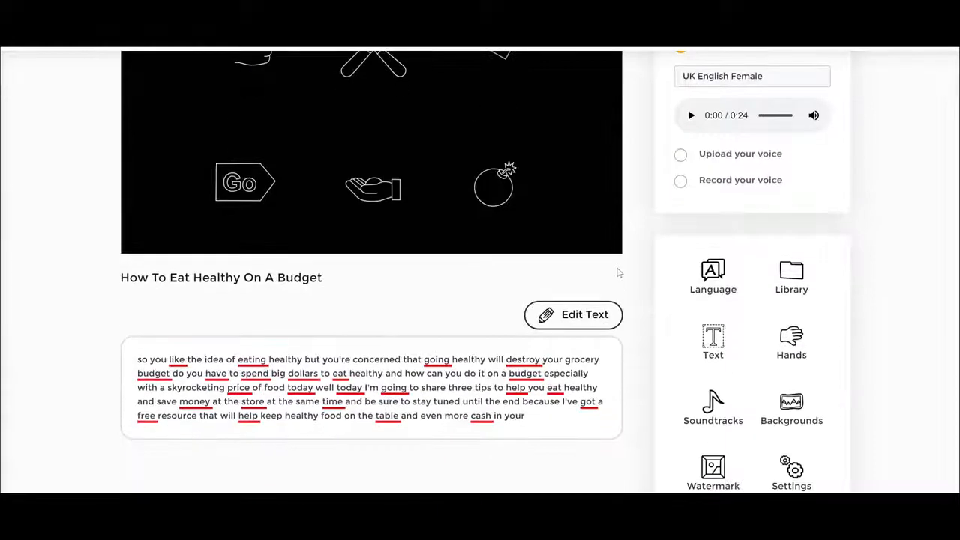
scroll(619, 348, down, 1)
Step: Set the first scene's text-to-speech voice to English UK - Harry (Male)
scroll(636, 285, up, 3)
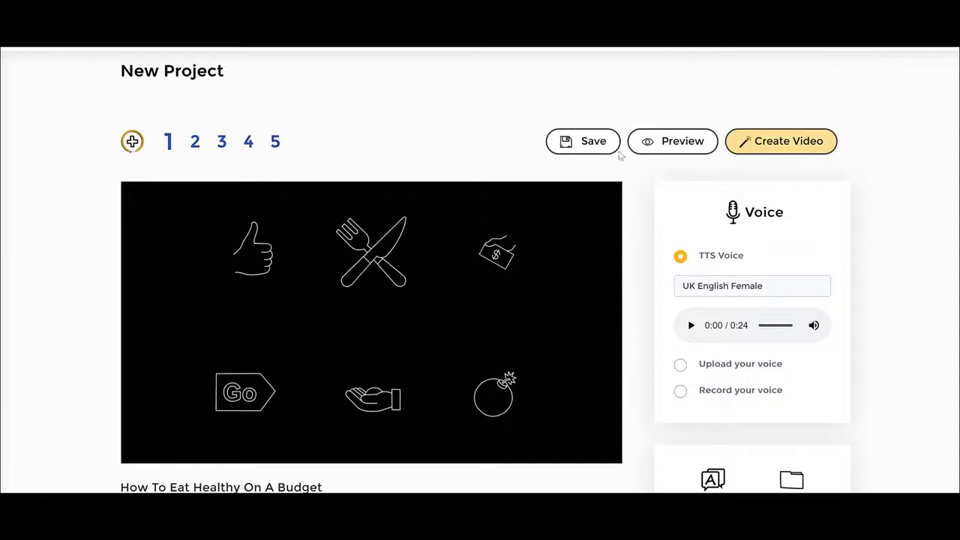
click(721, 292)
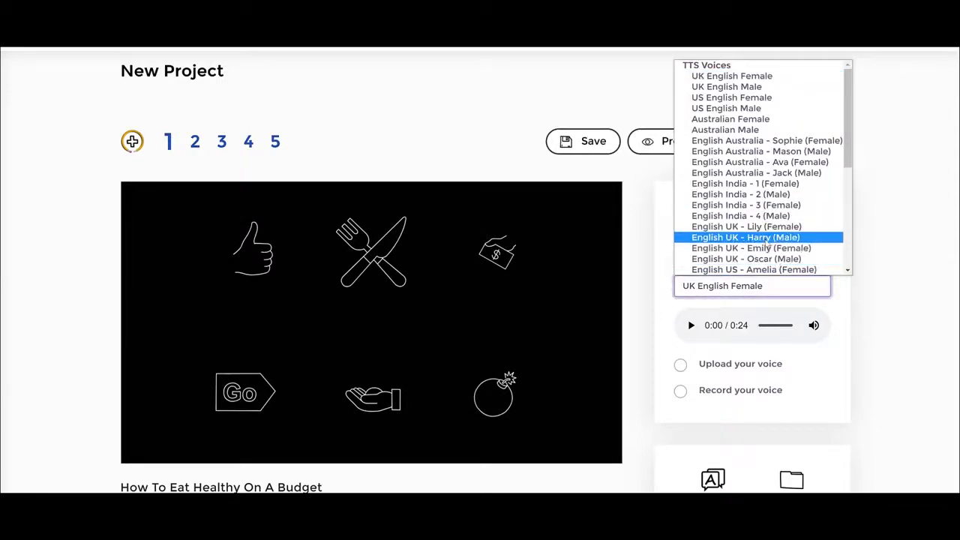
click(767, 239)
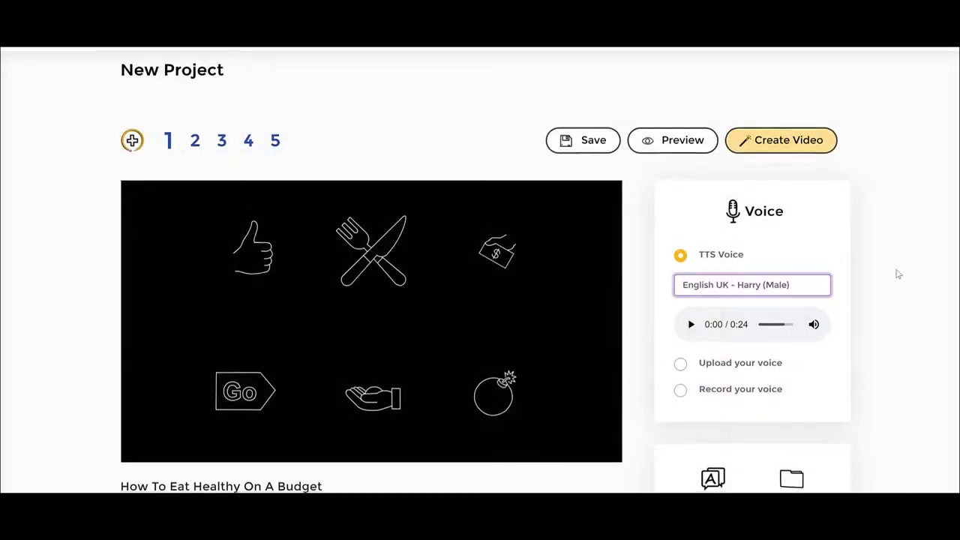
Step: Look over the scene editing tools and view the font, size and text options for inserting text, without adding any
scroll(897, 274, down, 3)
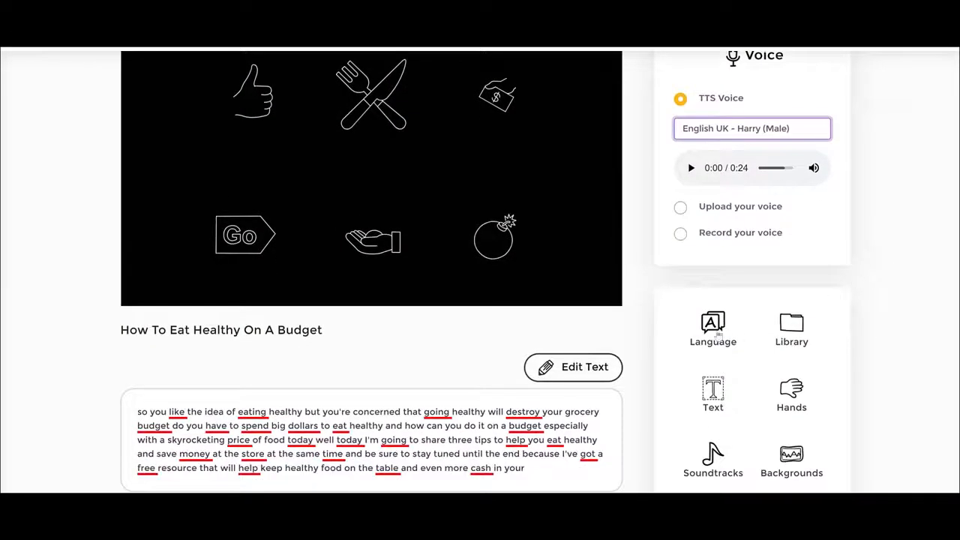
scroll(863, 343, down, 3)
scroll(863, 343, up, 5)
scroll(749, 373, down, 3)
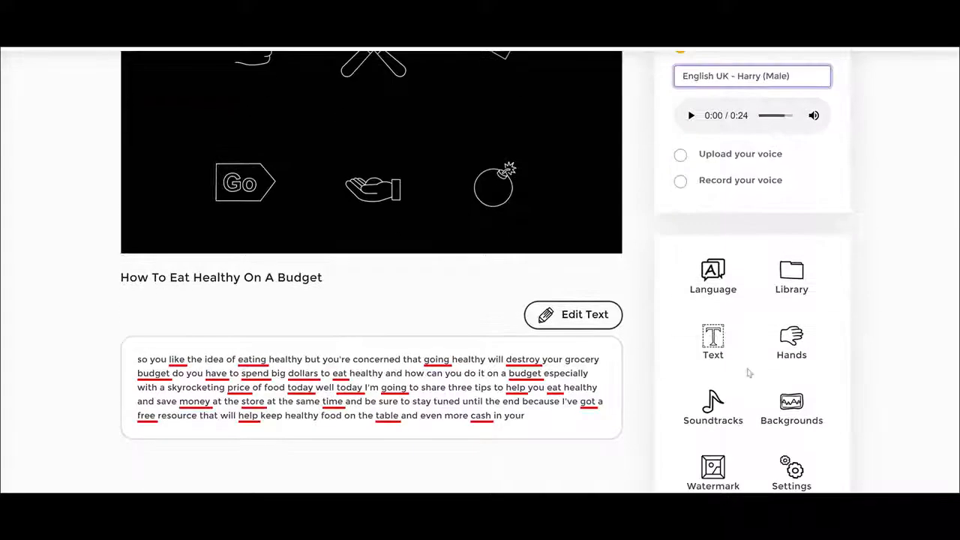
click(715, 344)
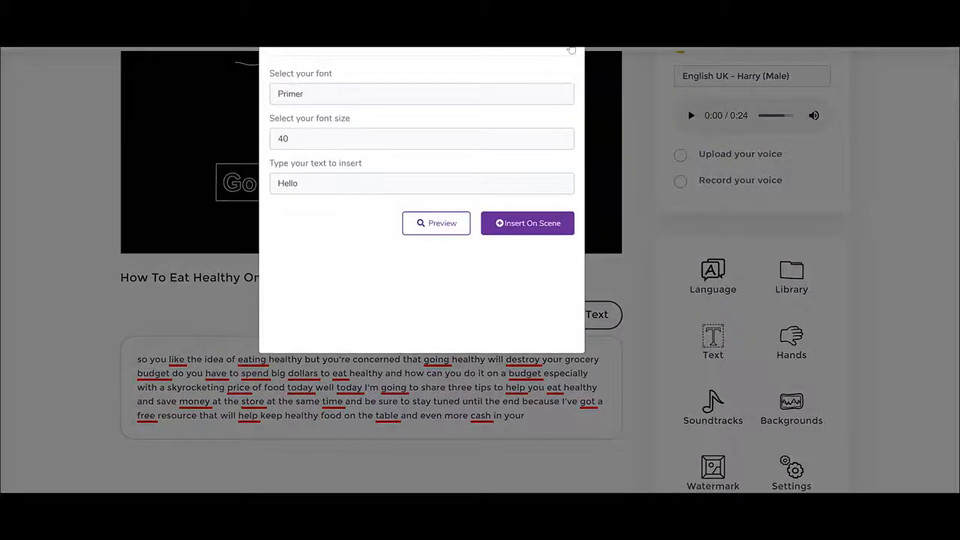
click(566, 53)
scroll(883, 189, up, 3)
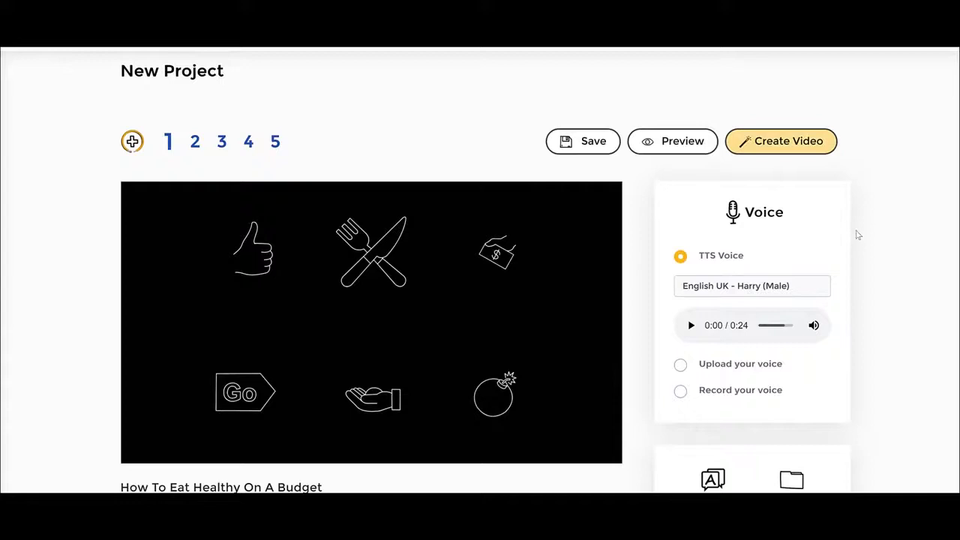